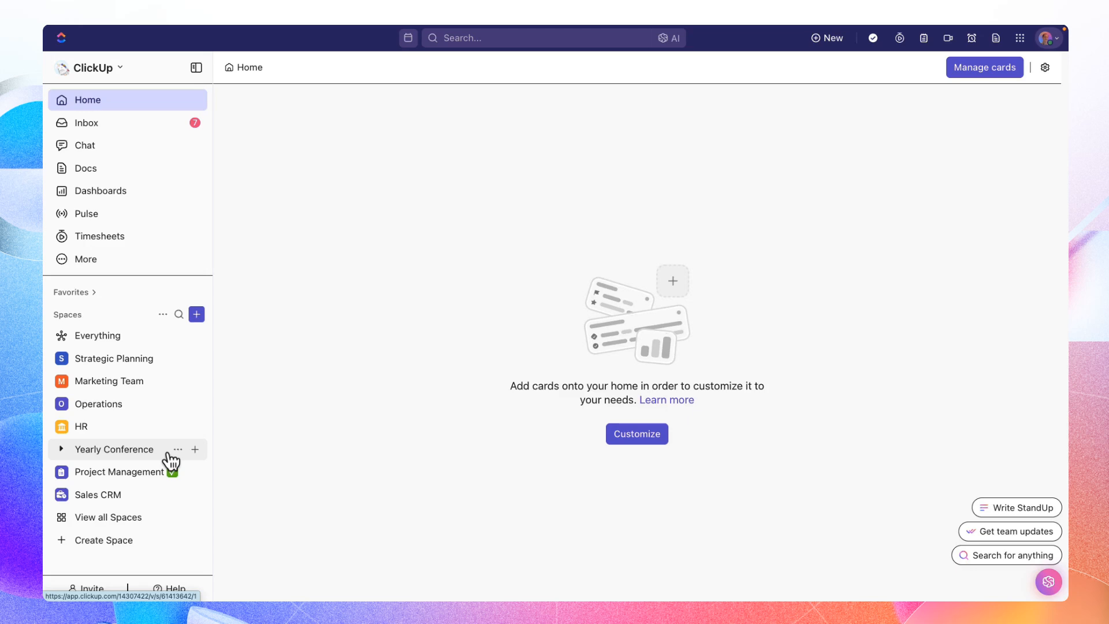
- Create a new space named "New Space", leaving it public and without a description
left_click(199, 317)
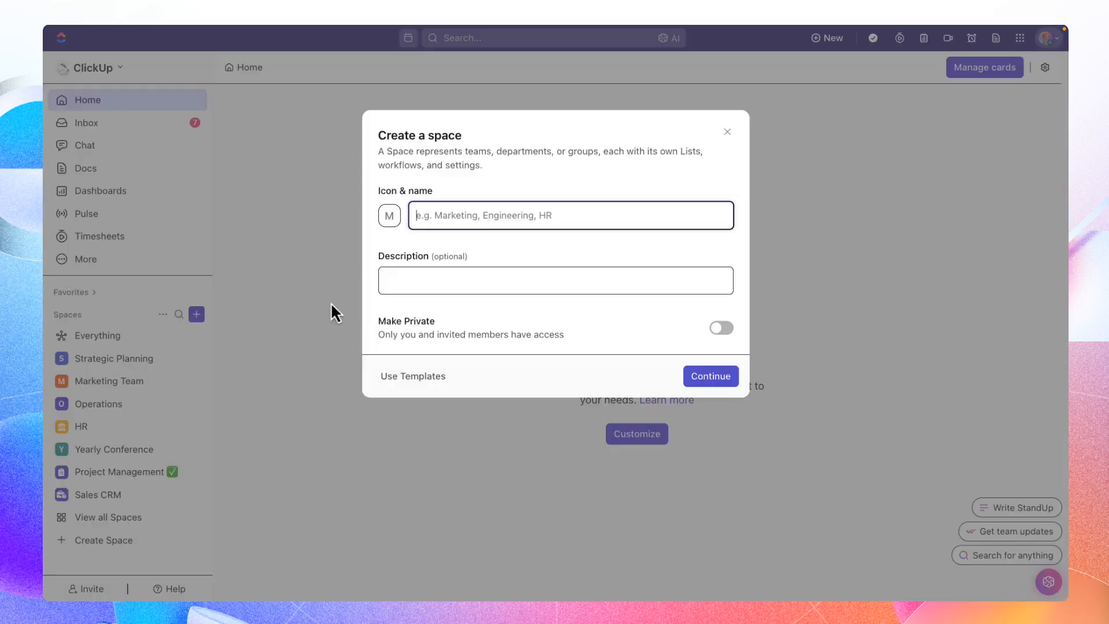
type("Nerw Space")
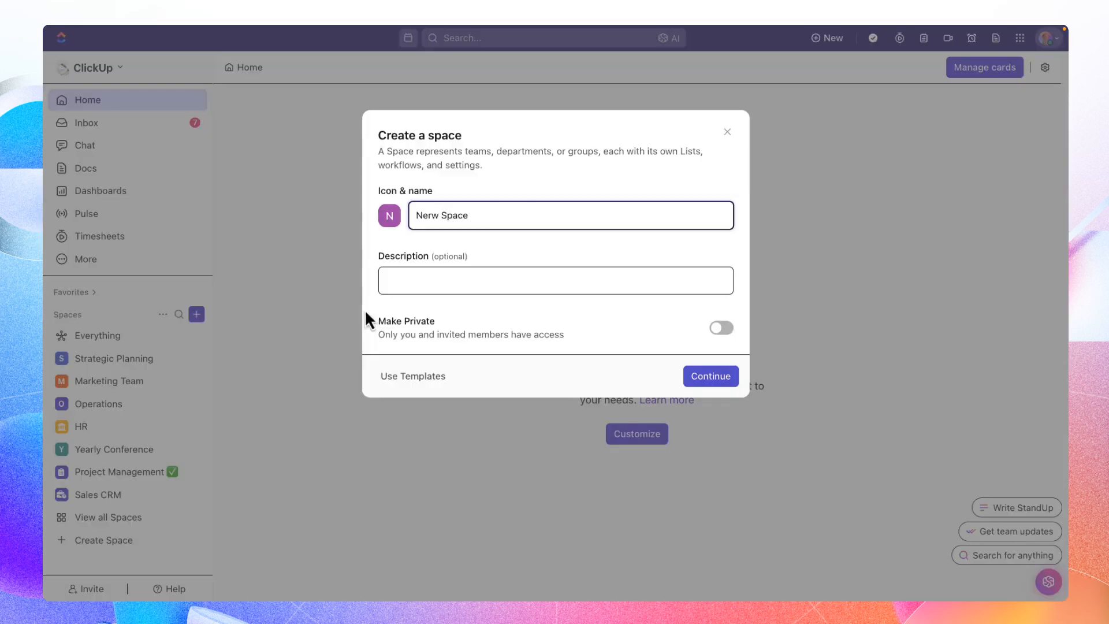
left_click(703, 379)
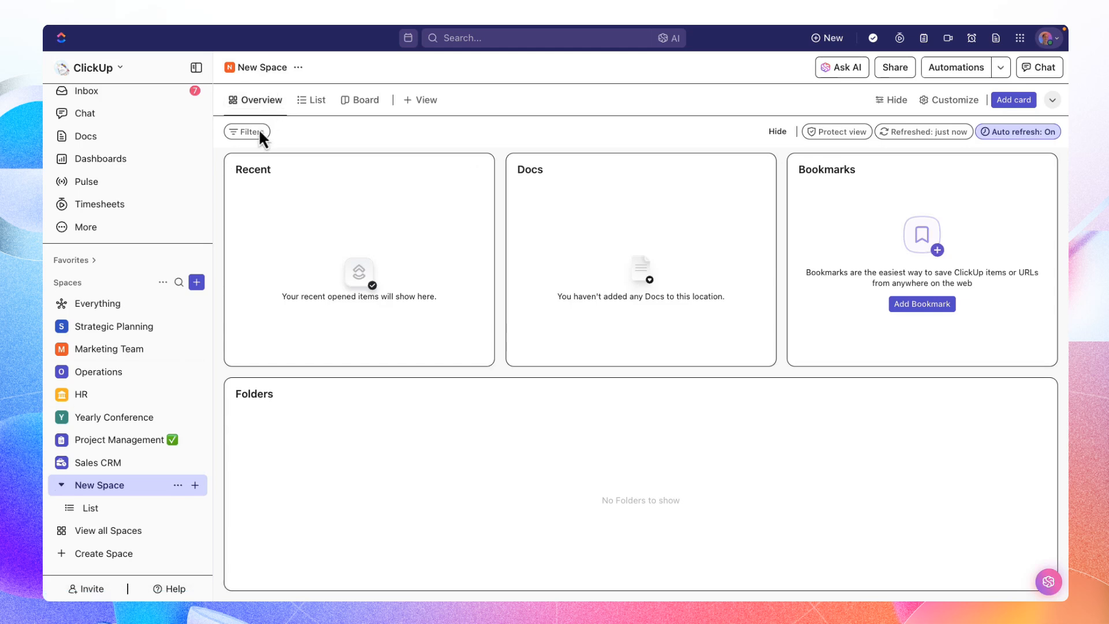
- Open the default list in New Space and rename it to "Intake"
left_click(132, 511)
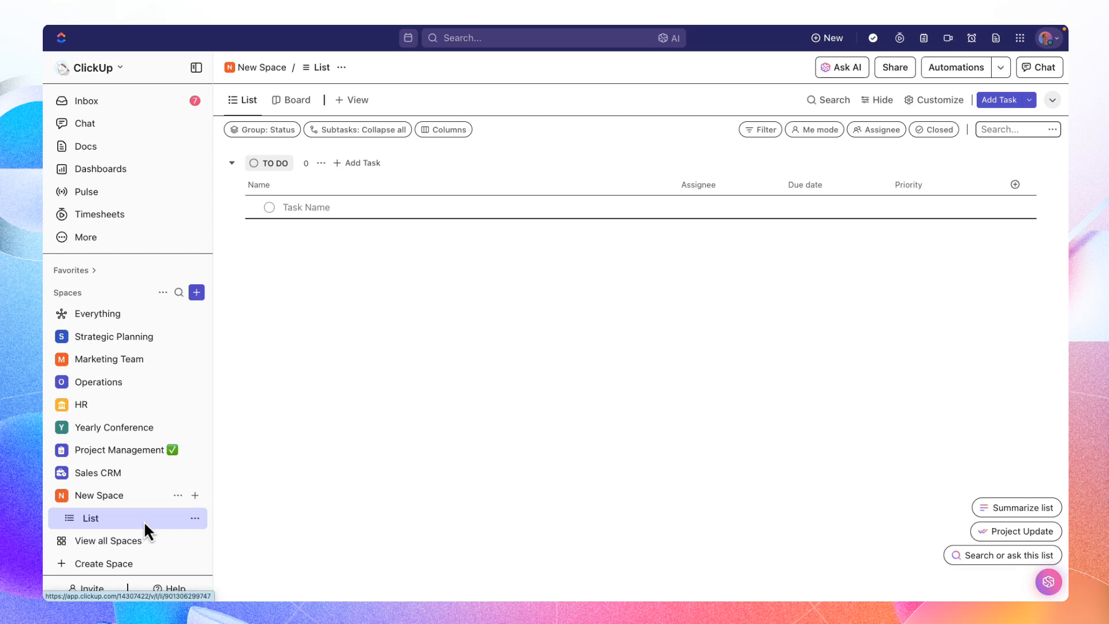
left_click(195, 518)
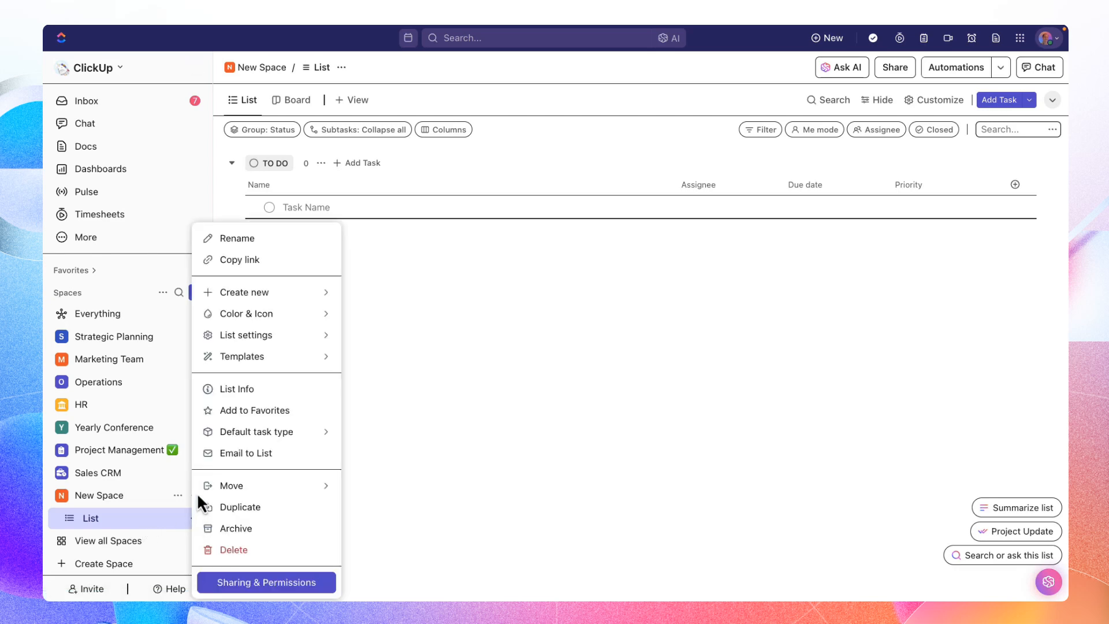
left_click(245, 239)
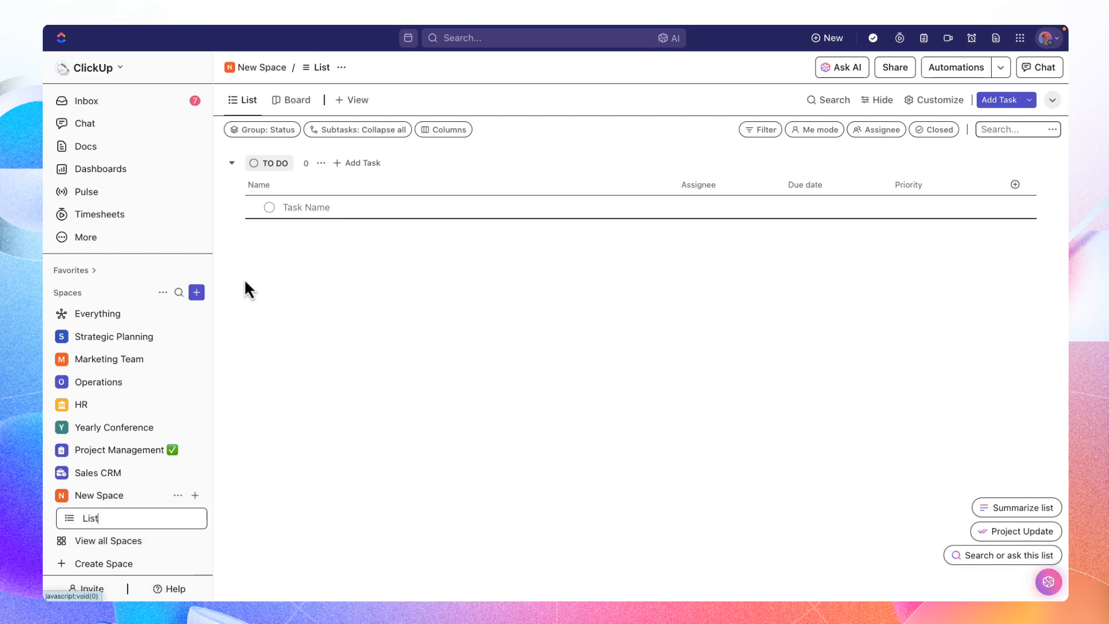
key("BackSpace")
key("BackSpace")
key("BackSpace")
key("BackSpace")
type("Intake")
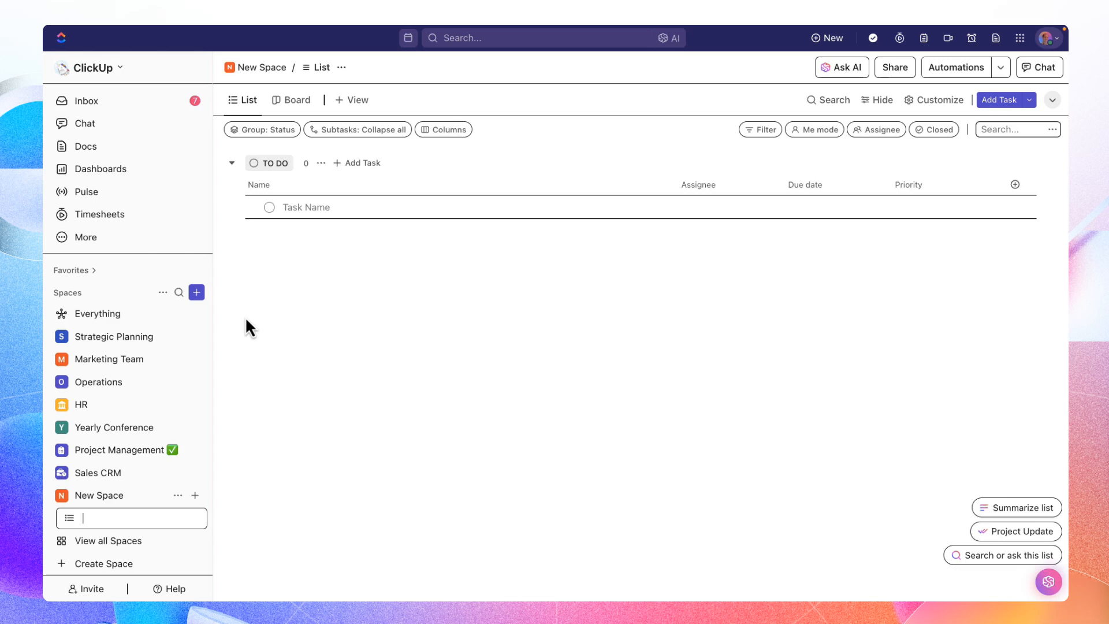
key("Return")
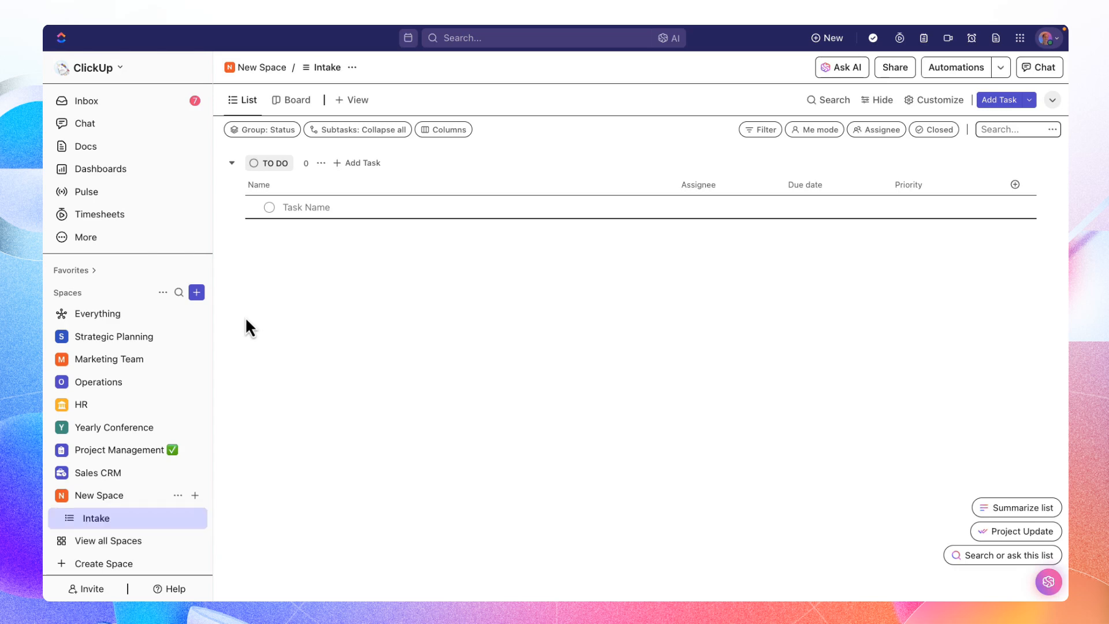
- Create a second list named "Ongoing Projects" in New Space
left_click(196, 496)
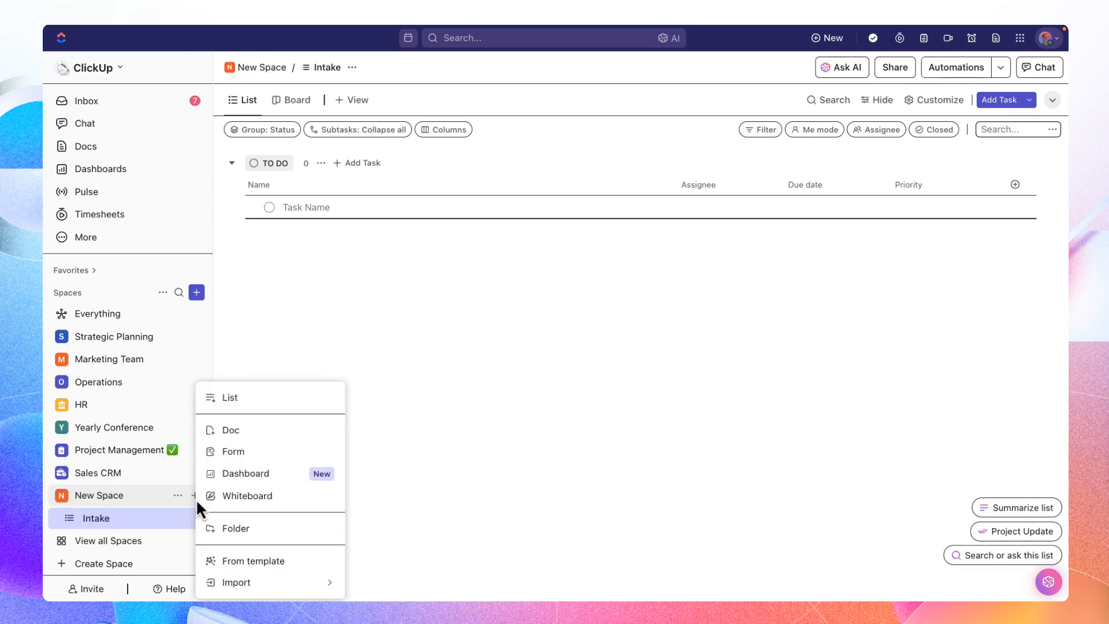
left_click(231, 398)
type("On")
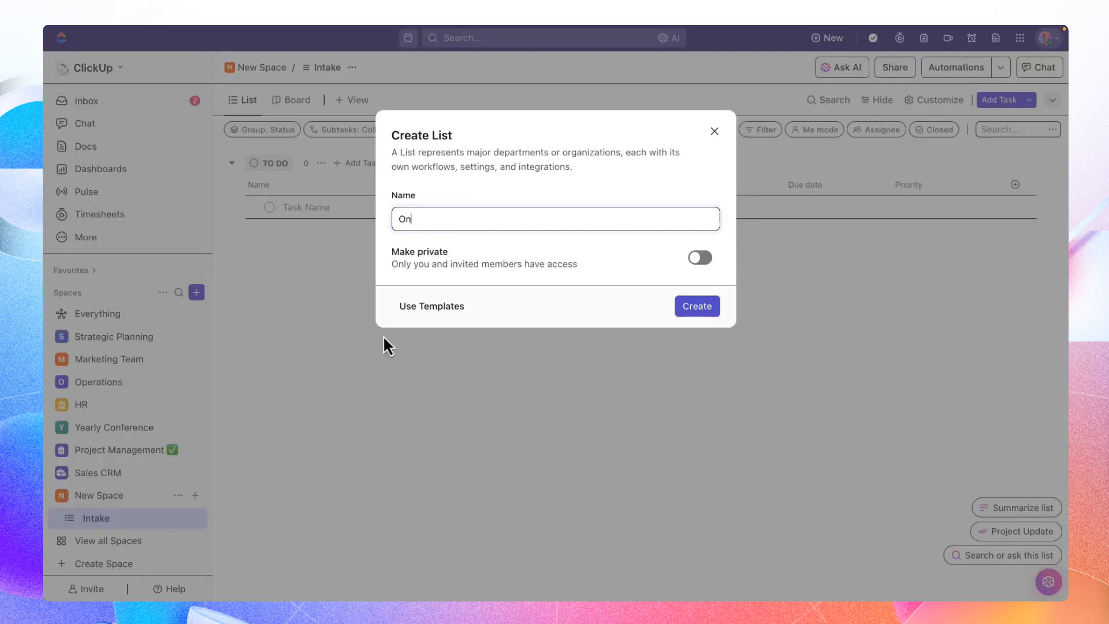
type("going Projects")
key("Return")
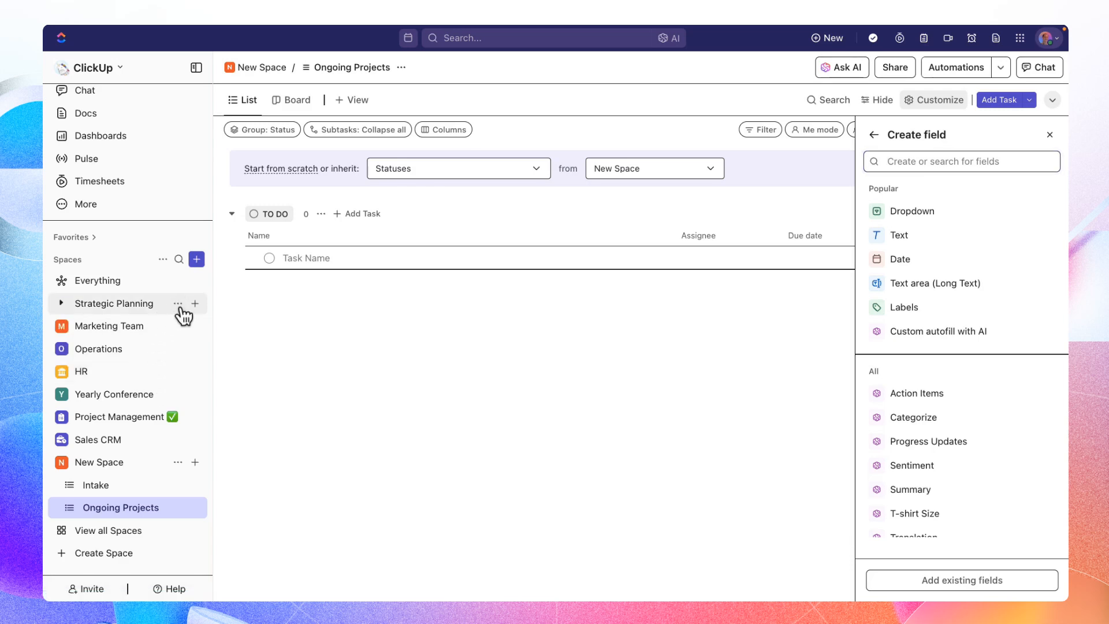
- Hide the Strategic Planning, Operations and HR spaces from the sidebar
left_click(178, 304)
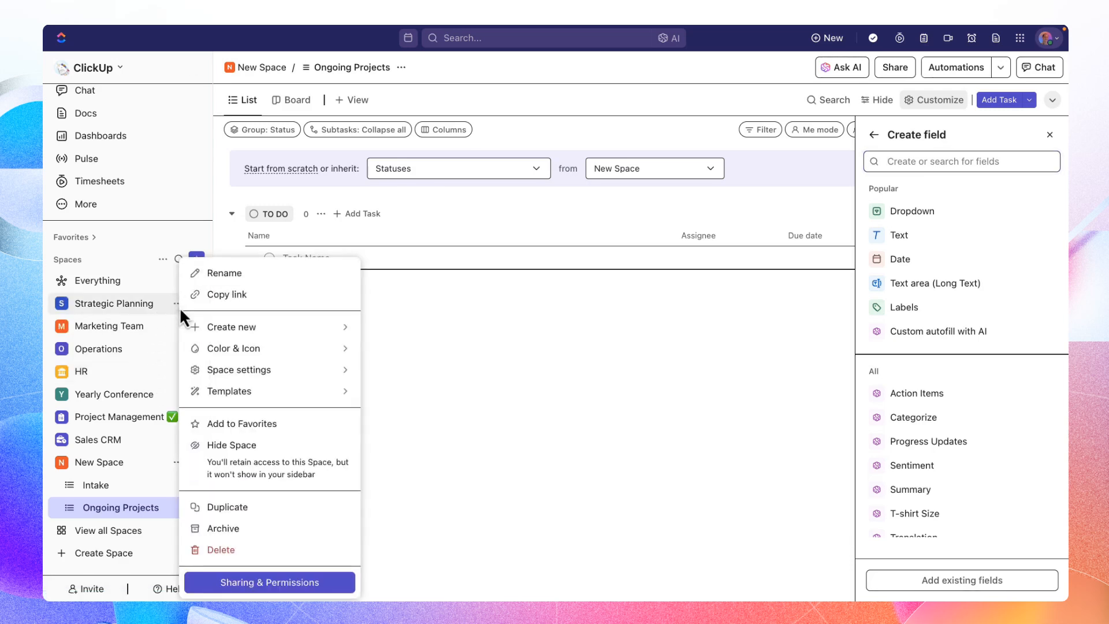
left_click(244, 456)
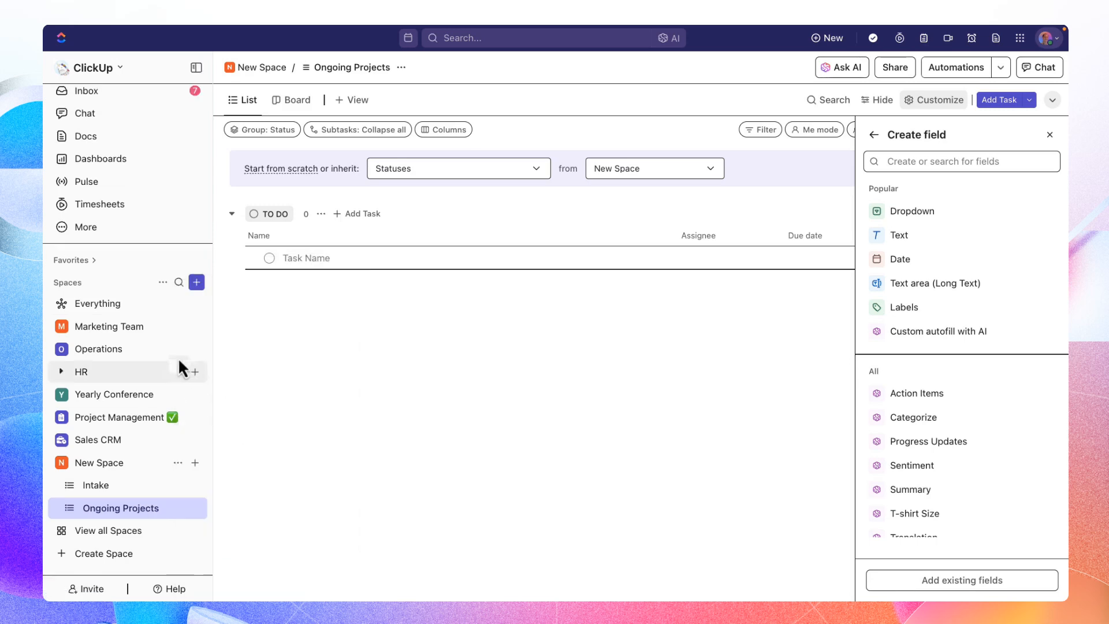
left_click(178, 349)
left_click(227, 465)
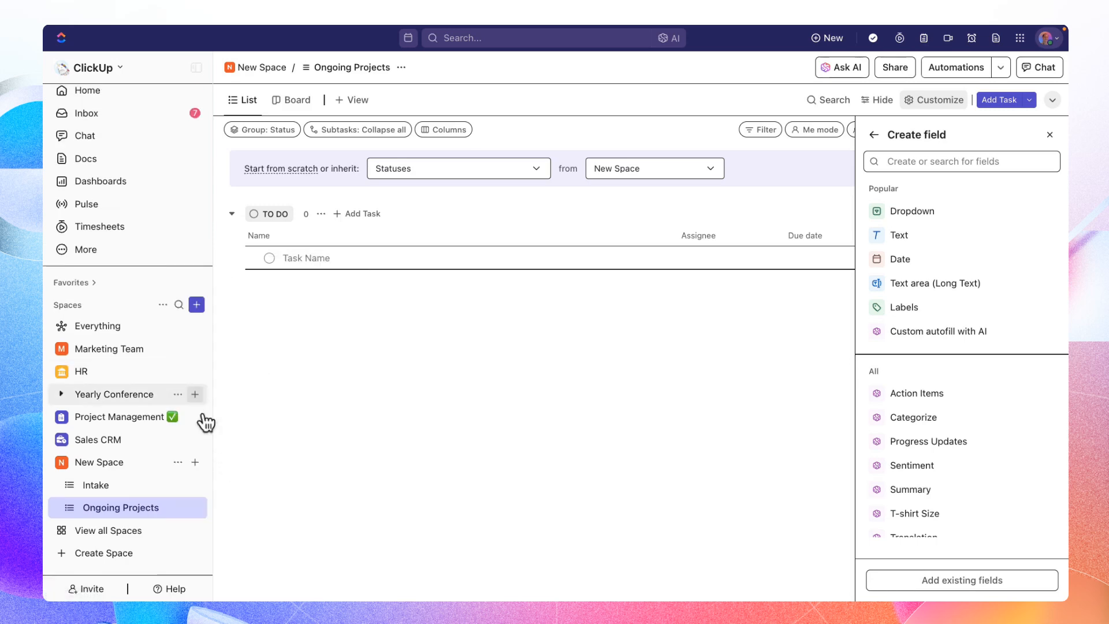
left_click(178, 372)
left_click(234, 470)
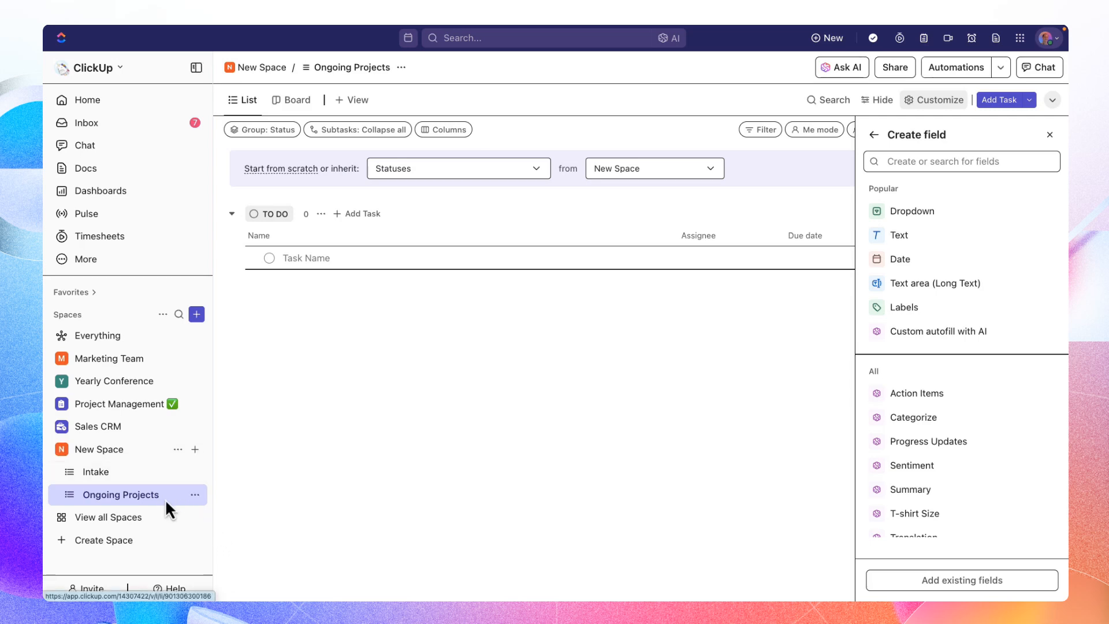
- Open the Intake list and look over the options offered for creating a task
left_click(143, 480)
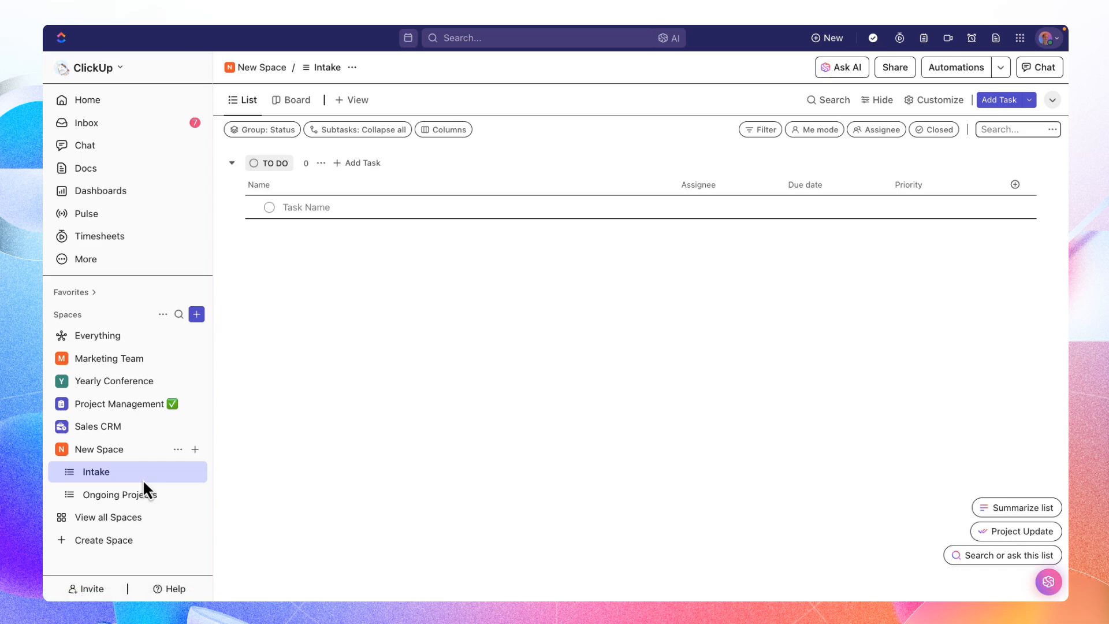
left_click(1000, 100)
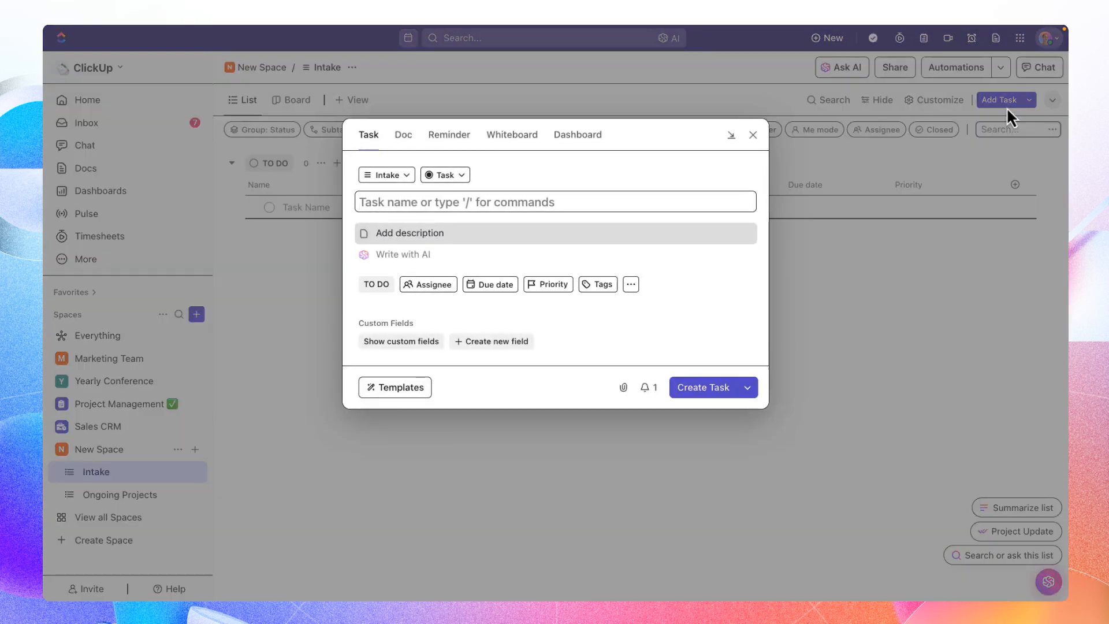
left_click(752, 135)
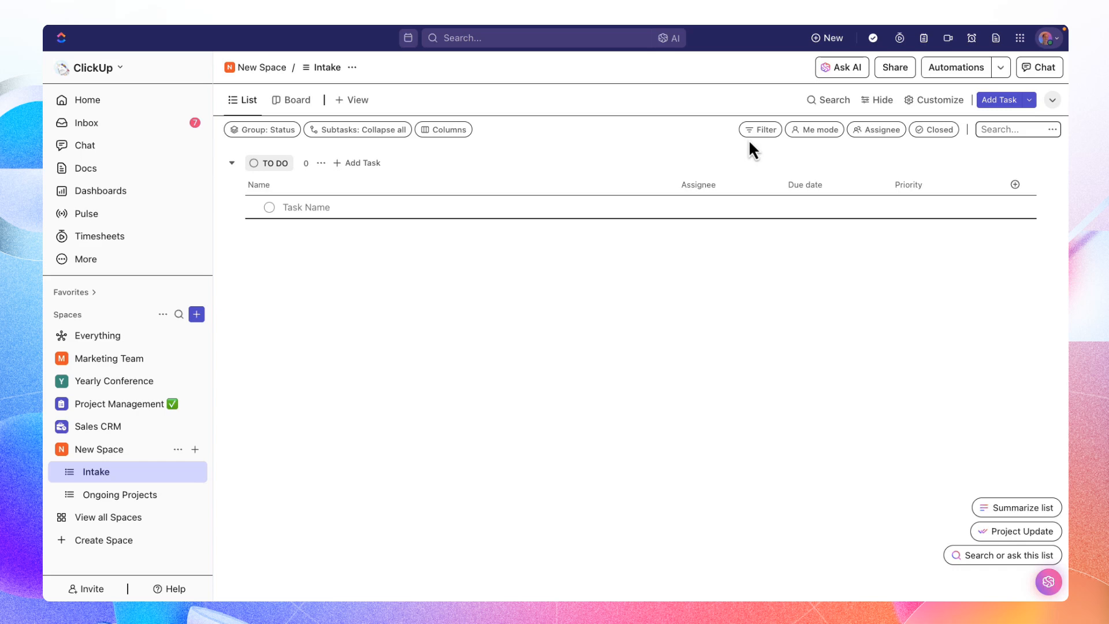
- Add a Form view to the Intake list using the Project Intake template
left_click(359, 101)
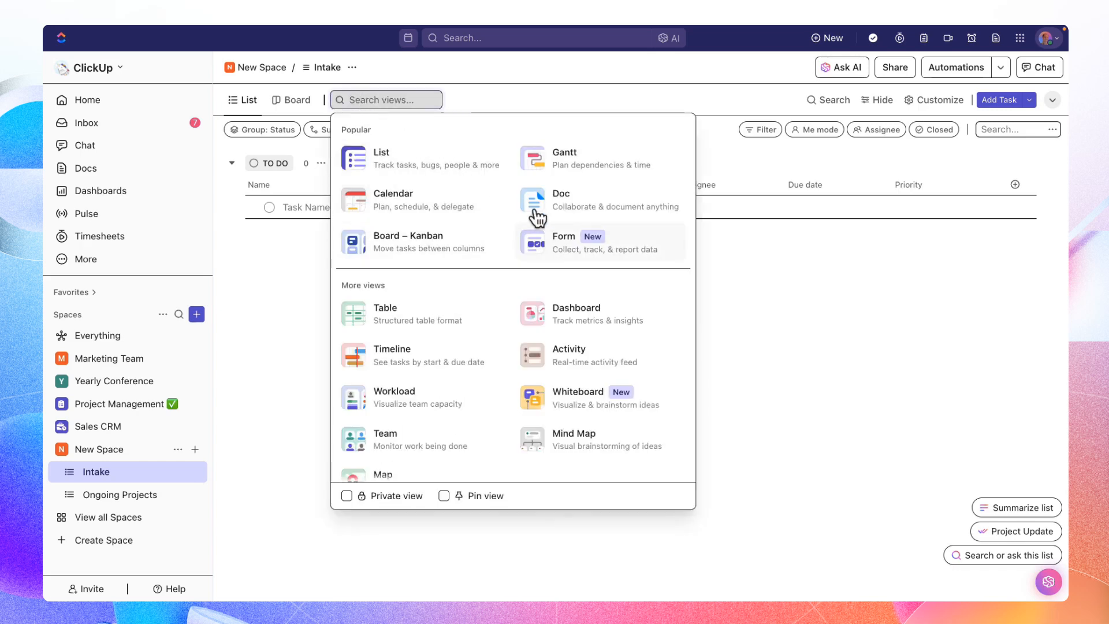
left_click(592, 248)
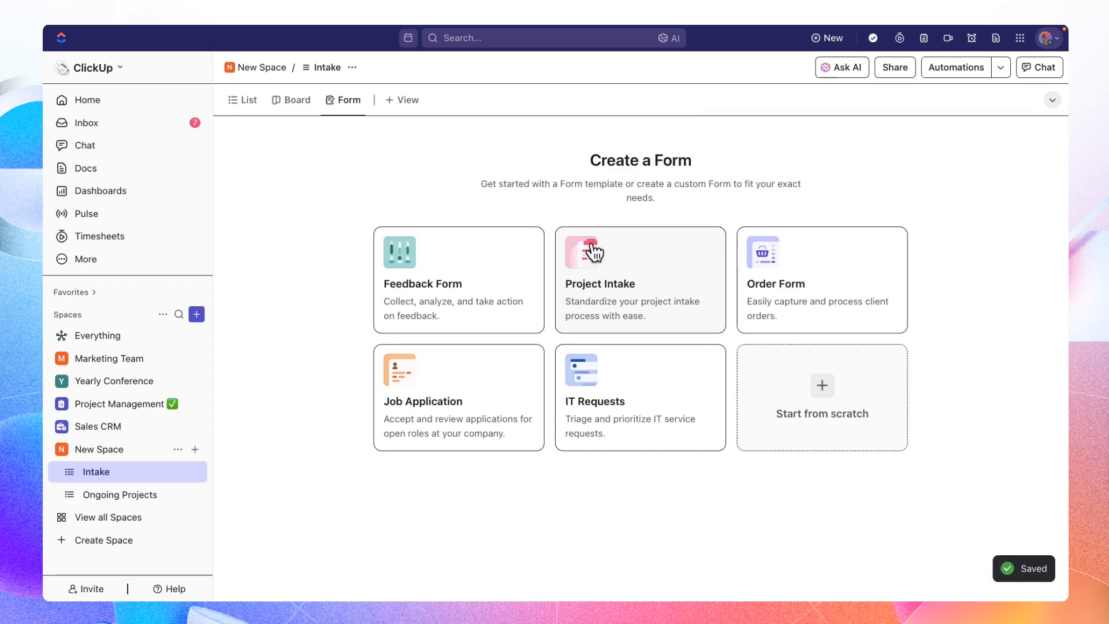
left_click(614, 301)
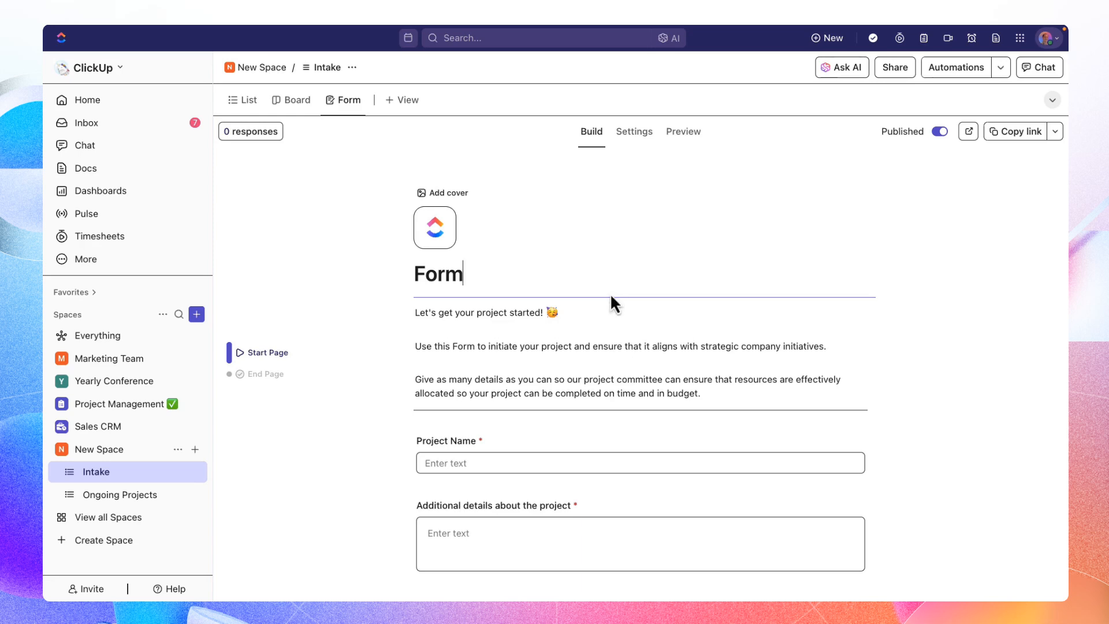
- Return to the Intake list view and create a task named "being the best version of yourself campaign"
left_click(248, 107)
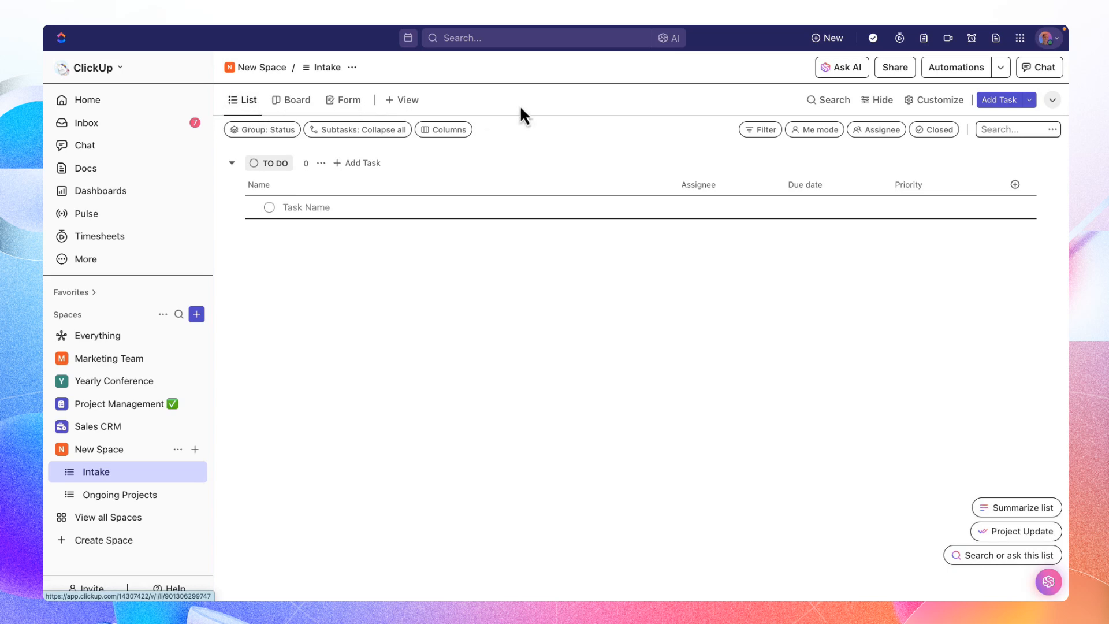
left_click(989, 100)
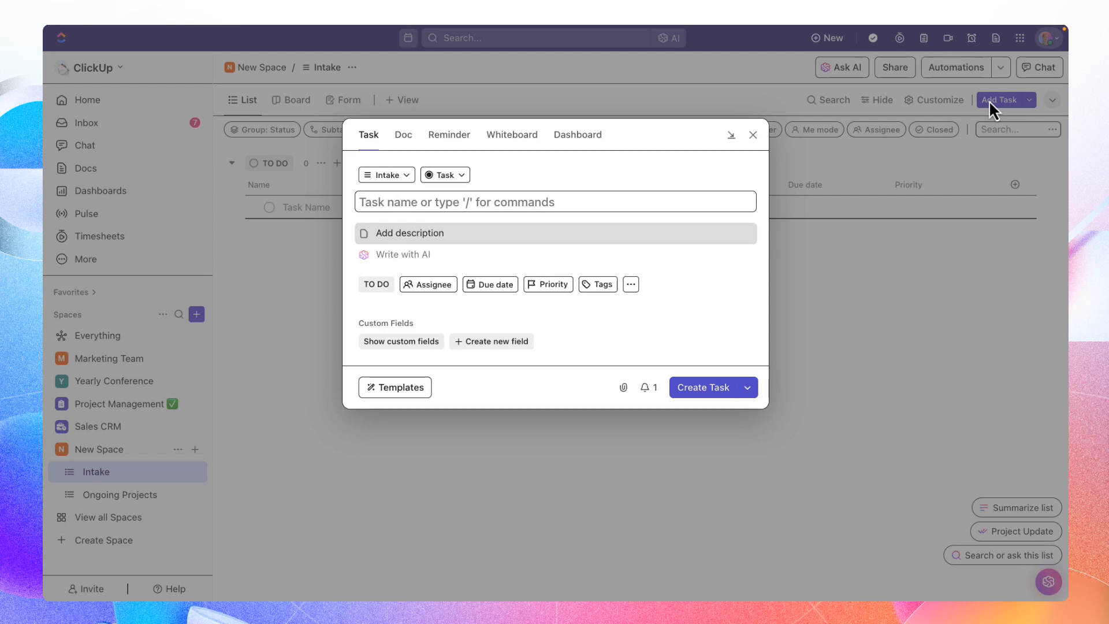
type("being ")
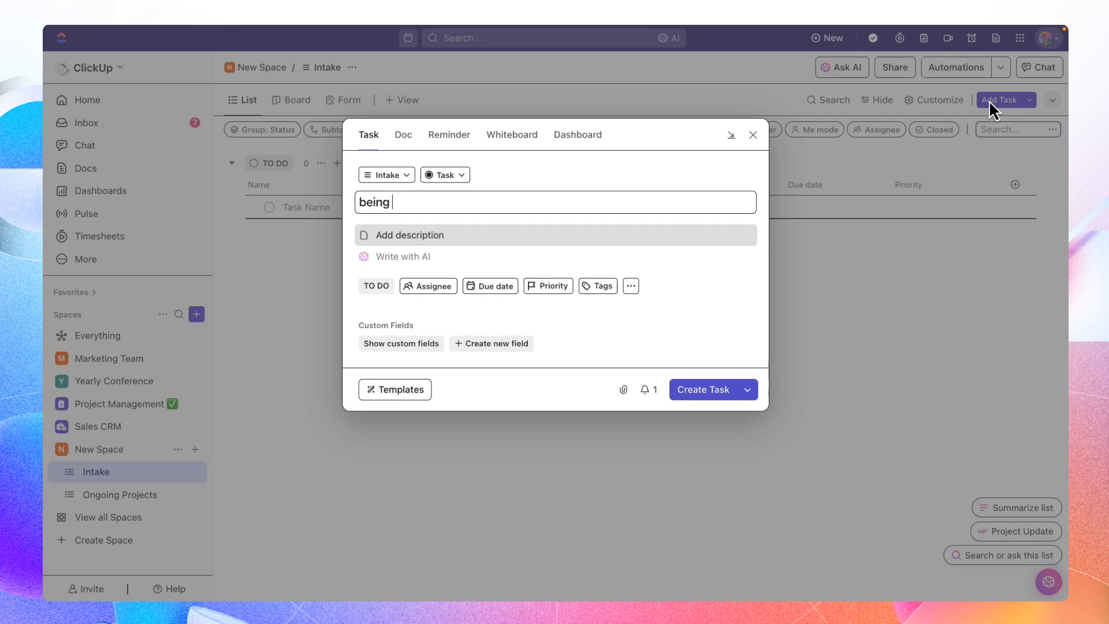
type("the best version of yoursel")
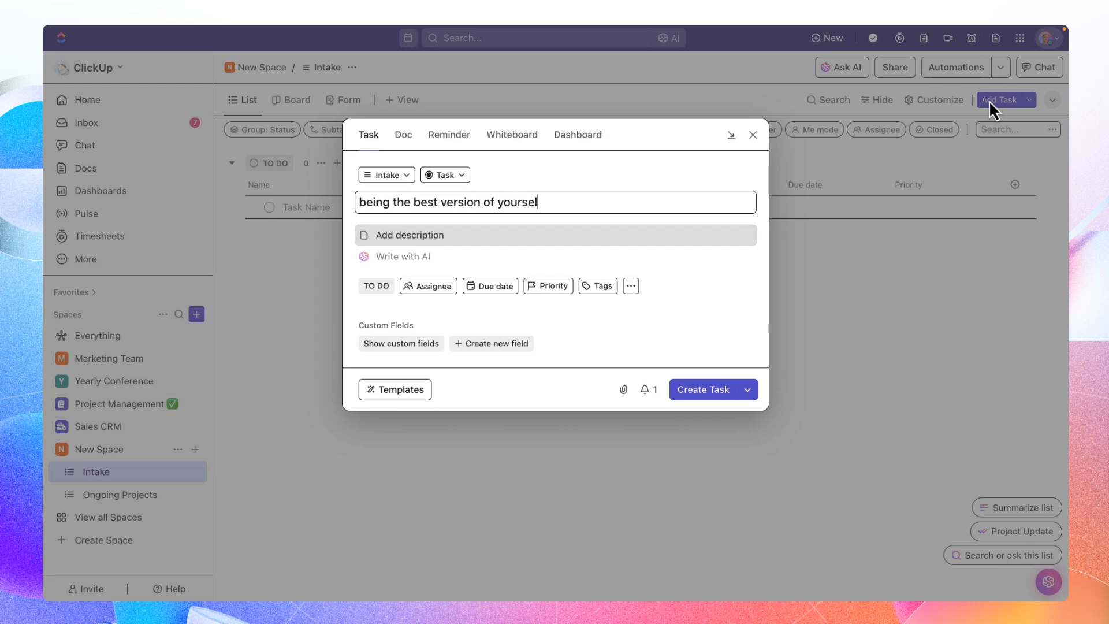
type("f campaign")
left_click(702, 390)
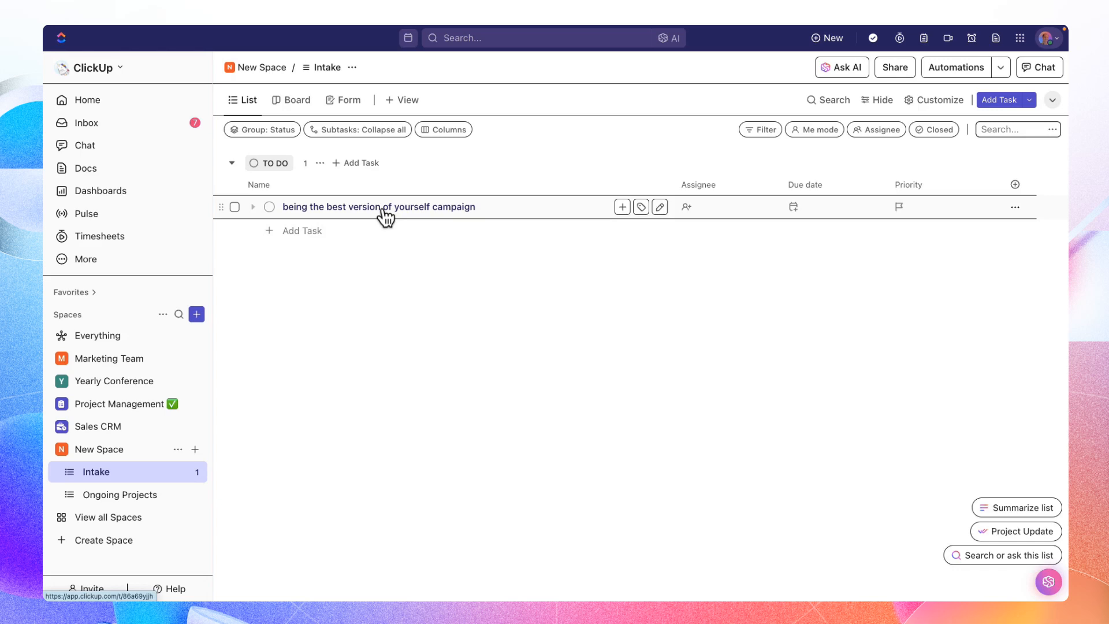
- Open the new campaign task, set its status to In Progress and assign it to yourself
left_click(462, 208)
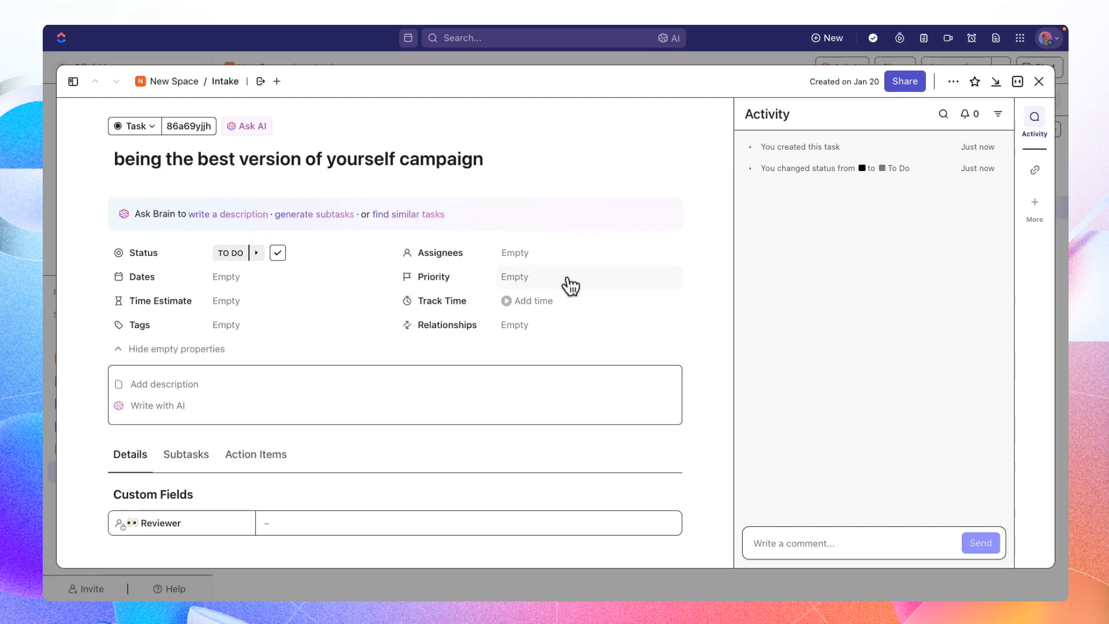
left_click(231, 254)
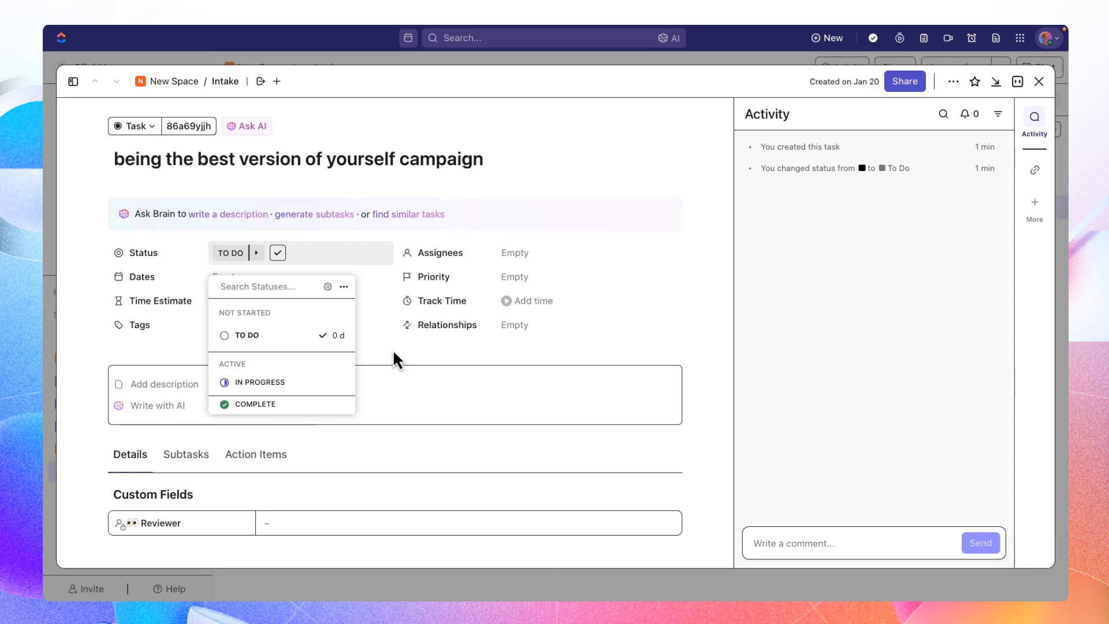
left_click(316, 390)
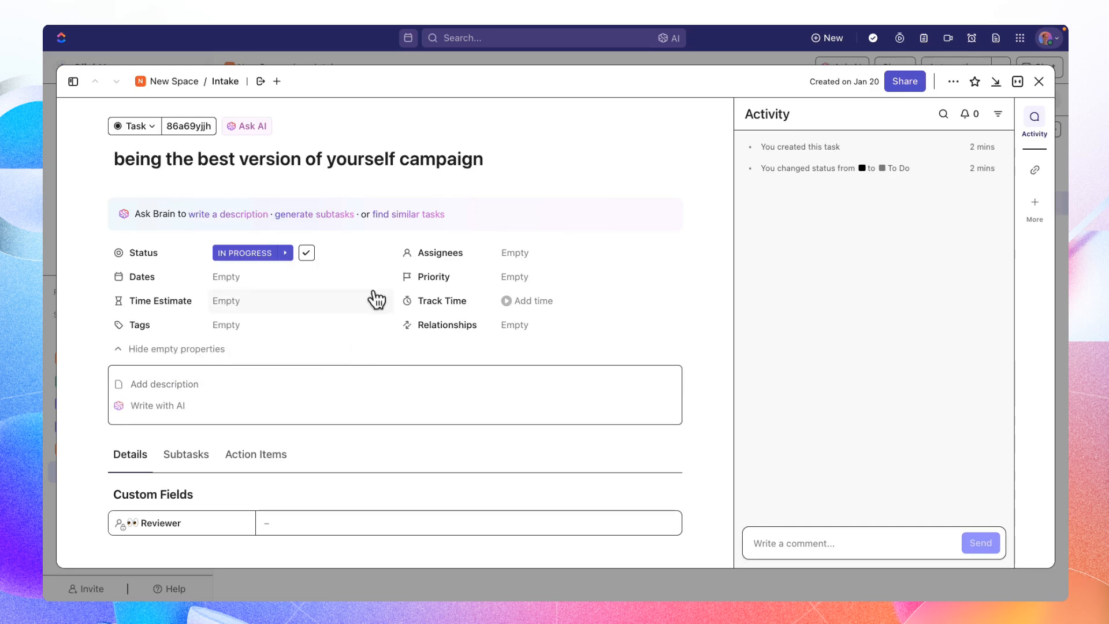
left_click(520, 264)
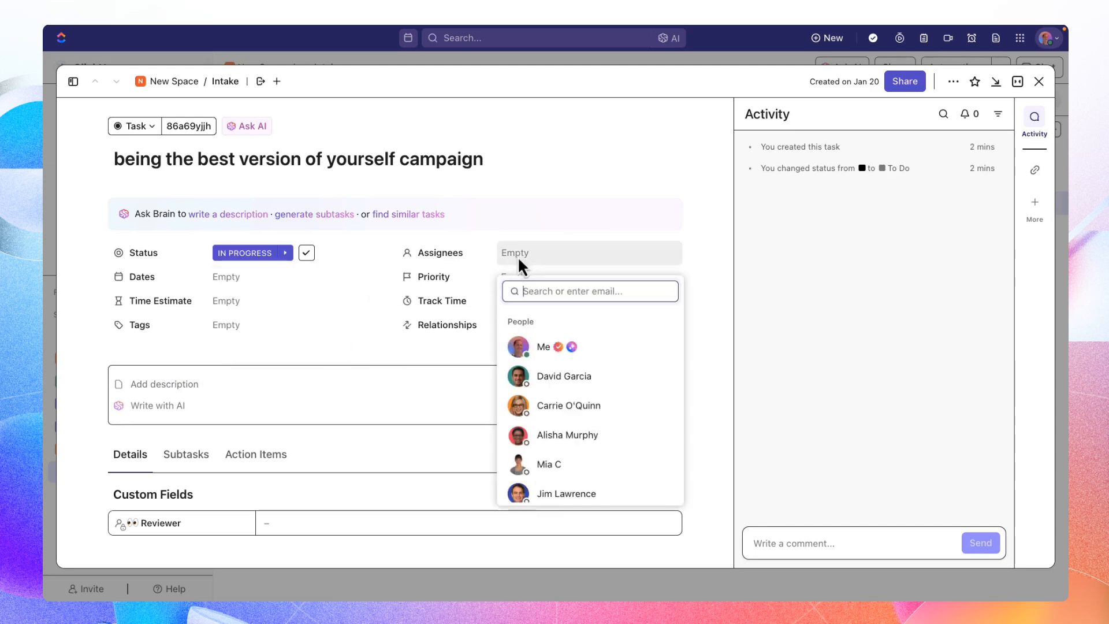
left_click(522, 349)
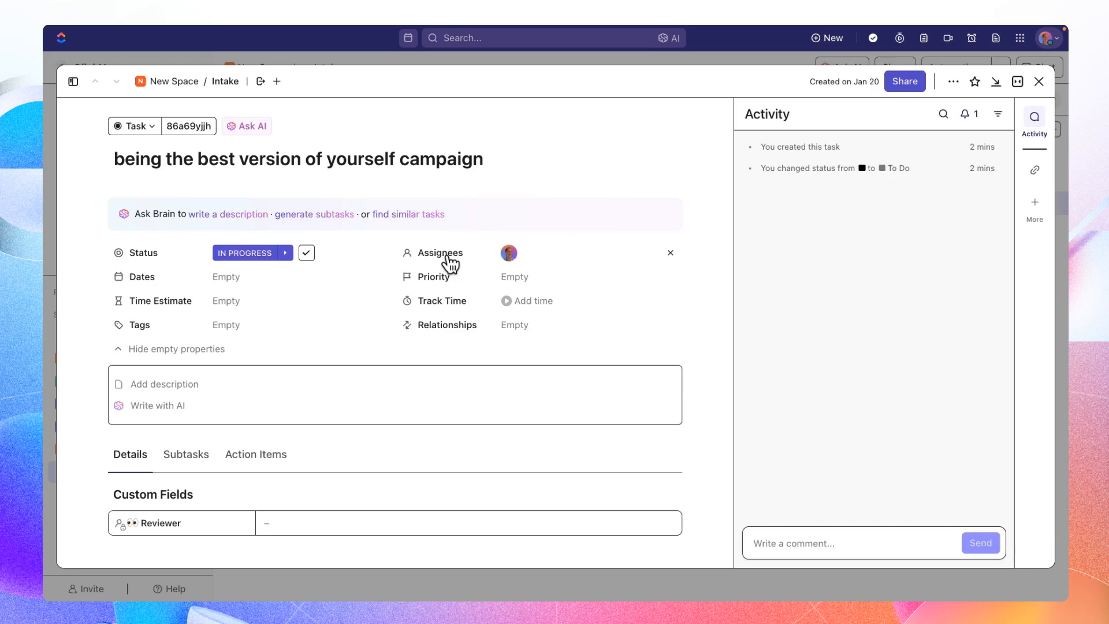
- Add the first and third suggested people as watchers of the campaign task
left_click(971, 124)
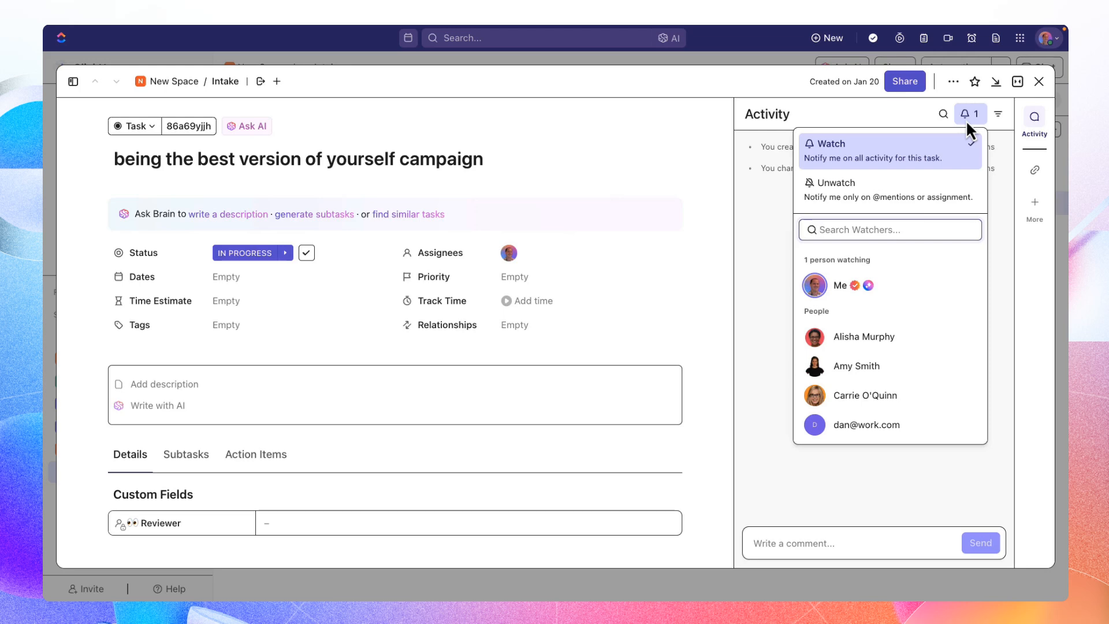
left_click(903, 341)
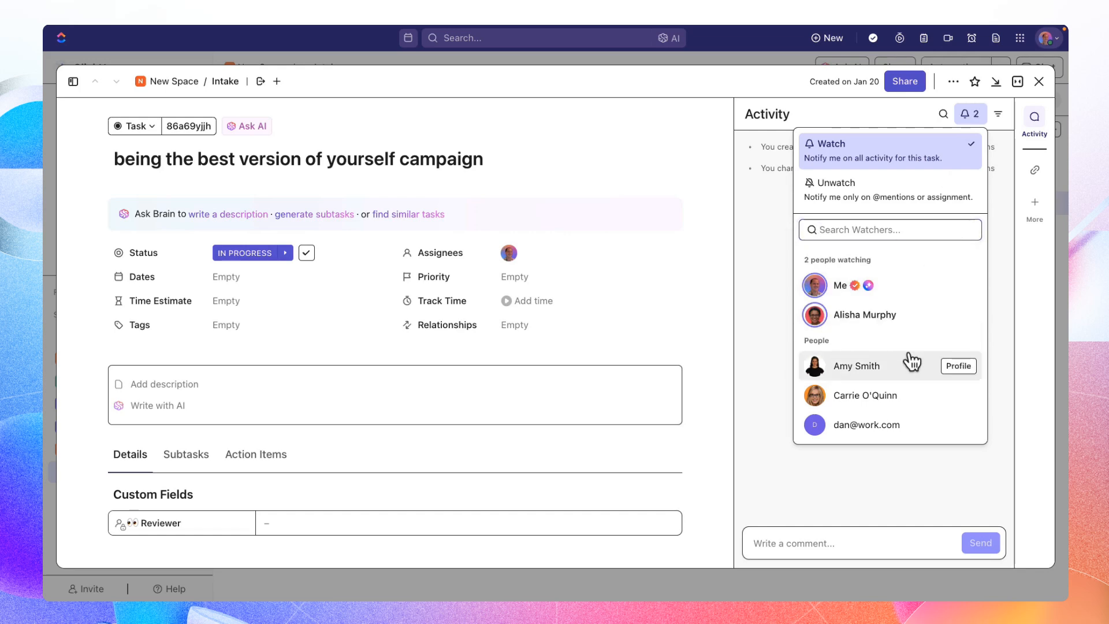
left_click(894, 412)
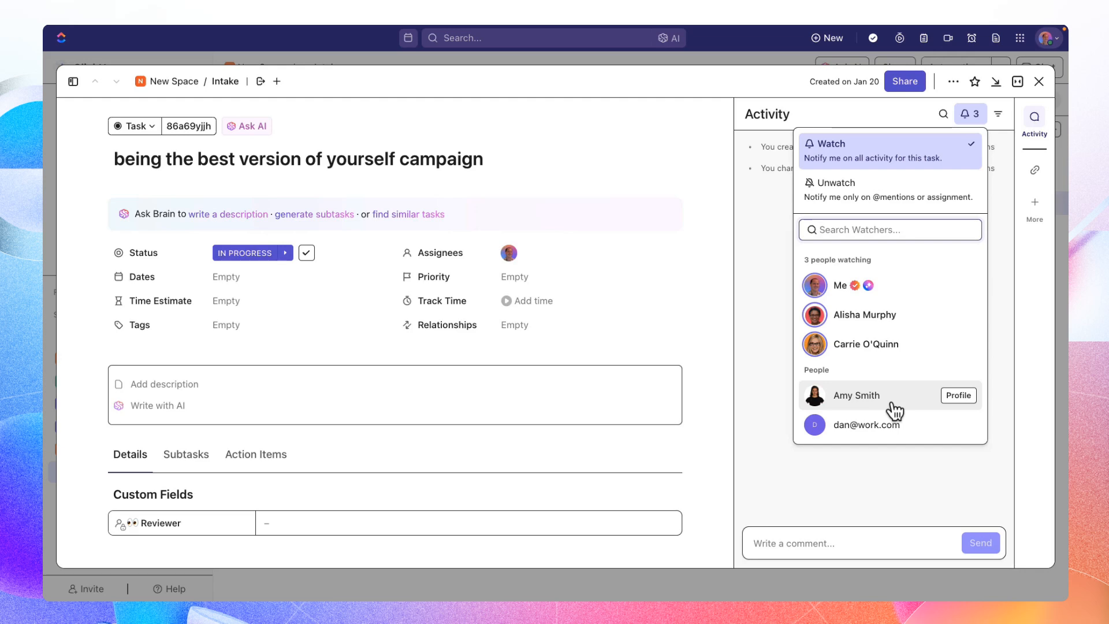
left_click(693, 342)
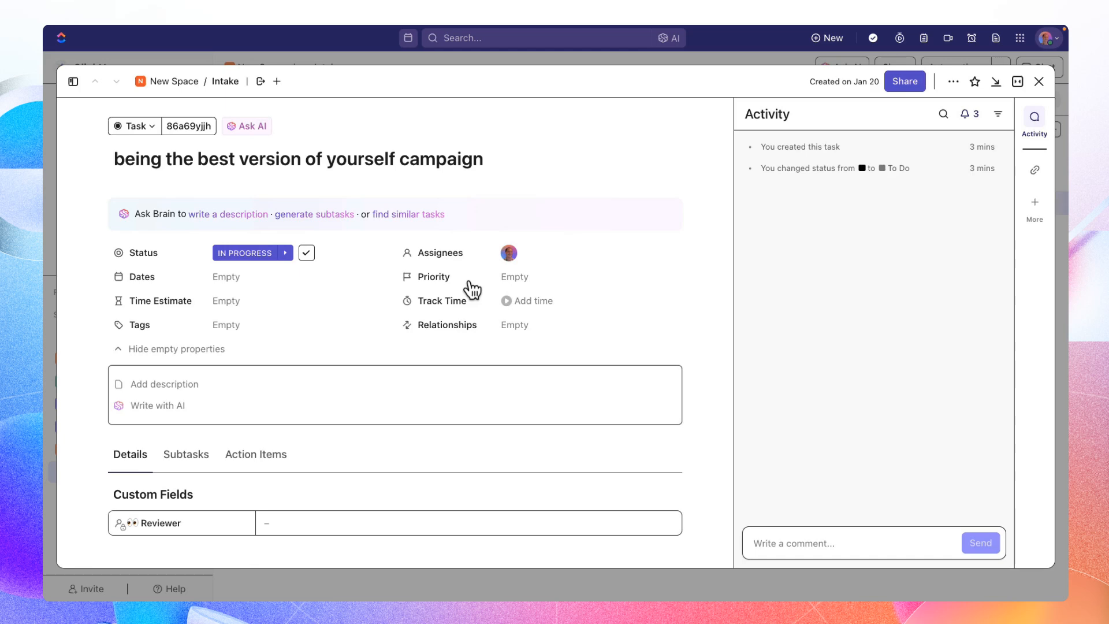
- Set the campaign task's priority to High and insert an AI-written description with the "Write a description" suggestion
left_click(518, 279)
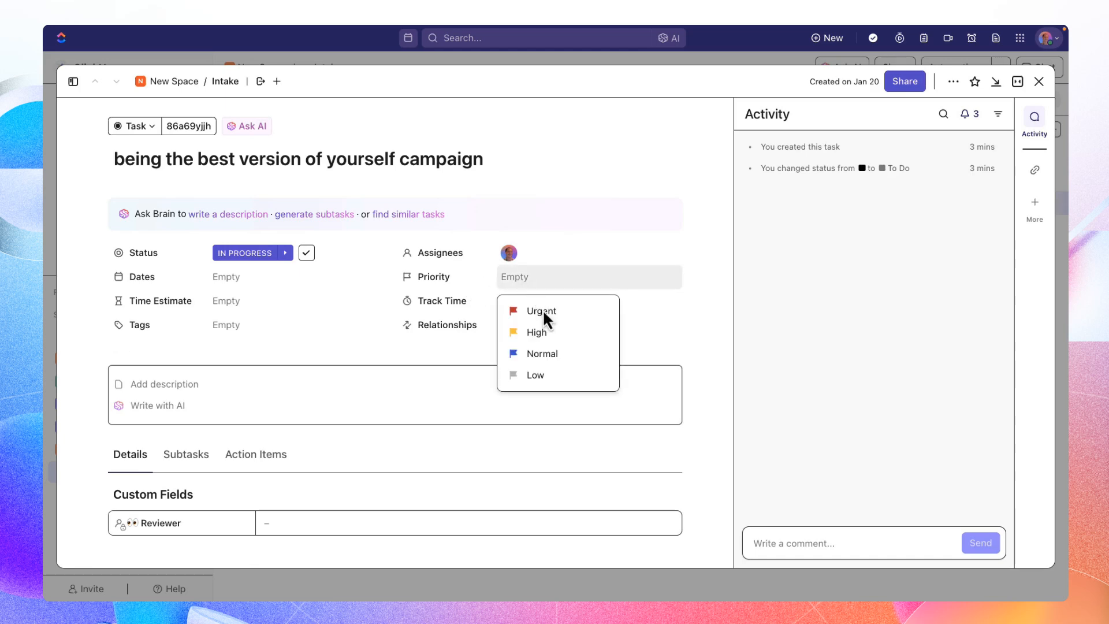
left_click(570, 341)
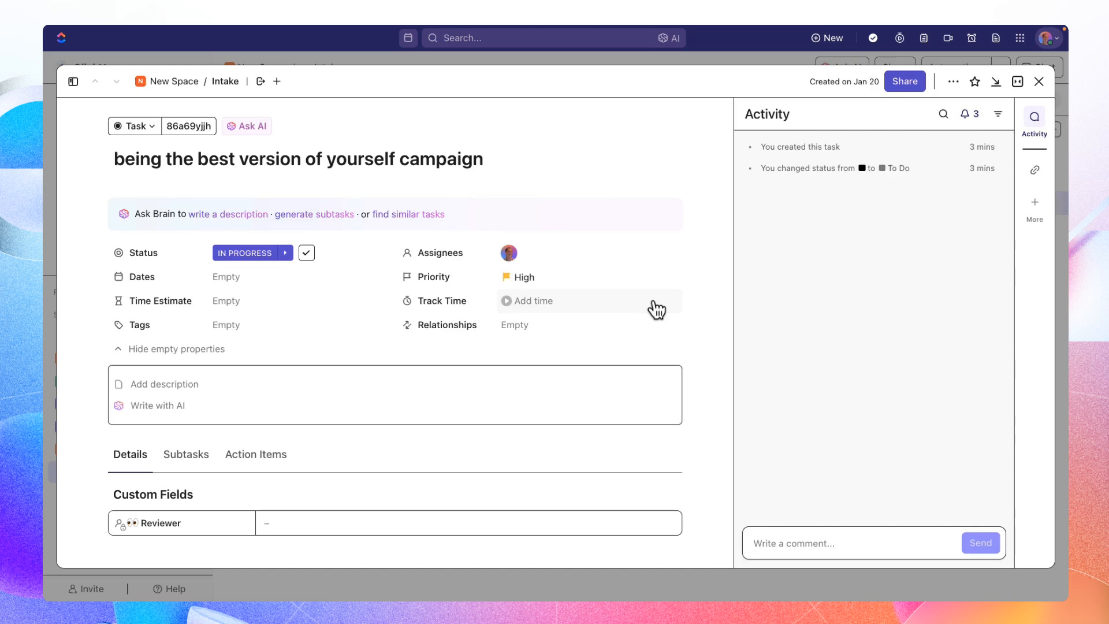
scroll(657, 310, "down", 1)
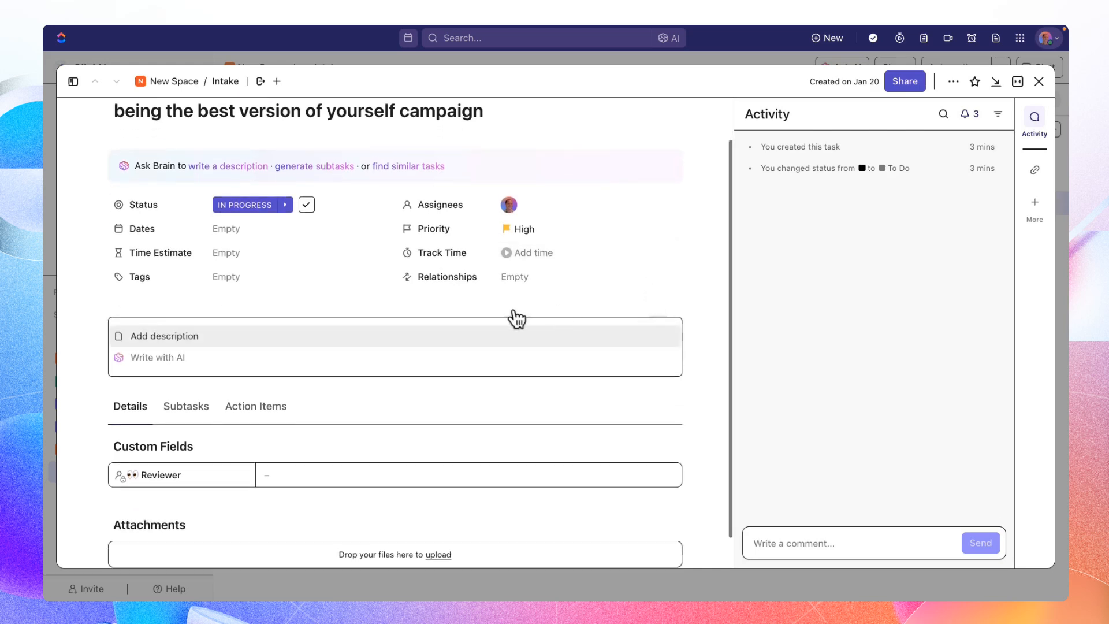
left_click(162, 361)
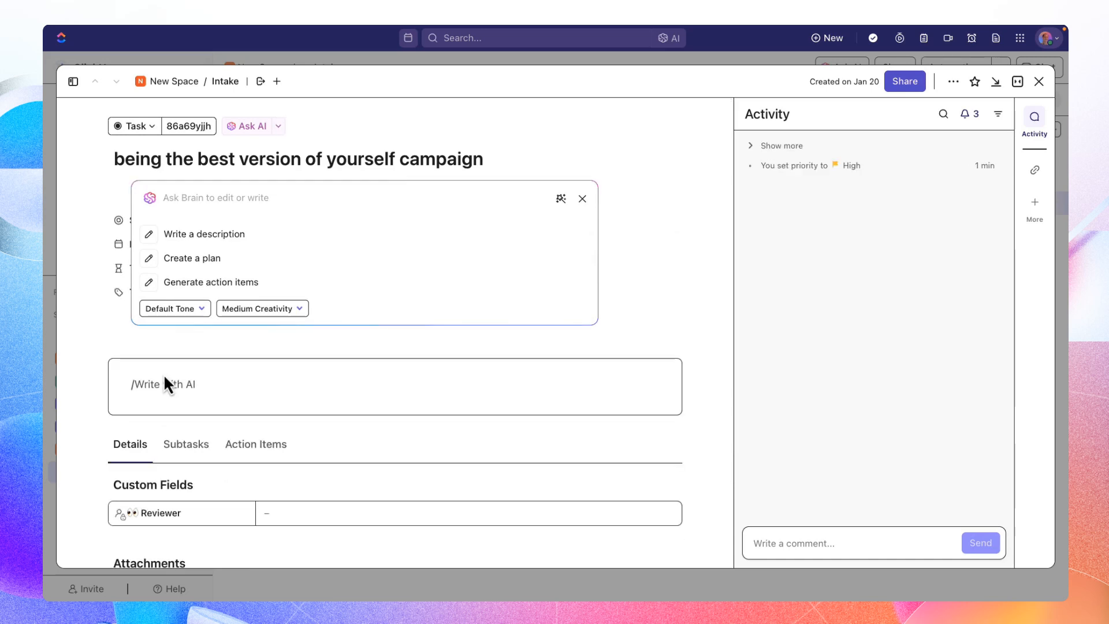
left_click(234, 247)
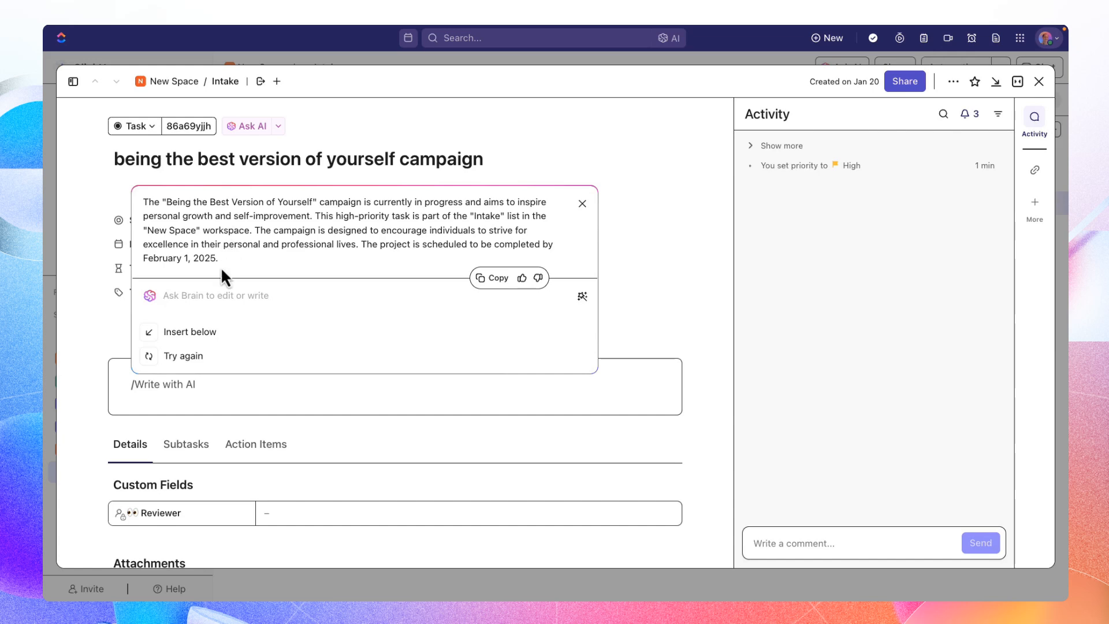
left_click(200, 335)
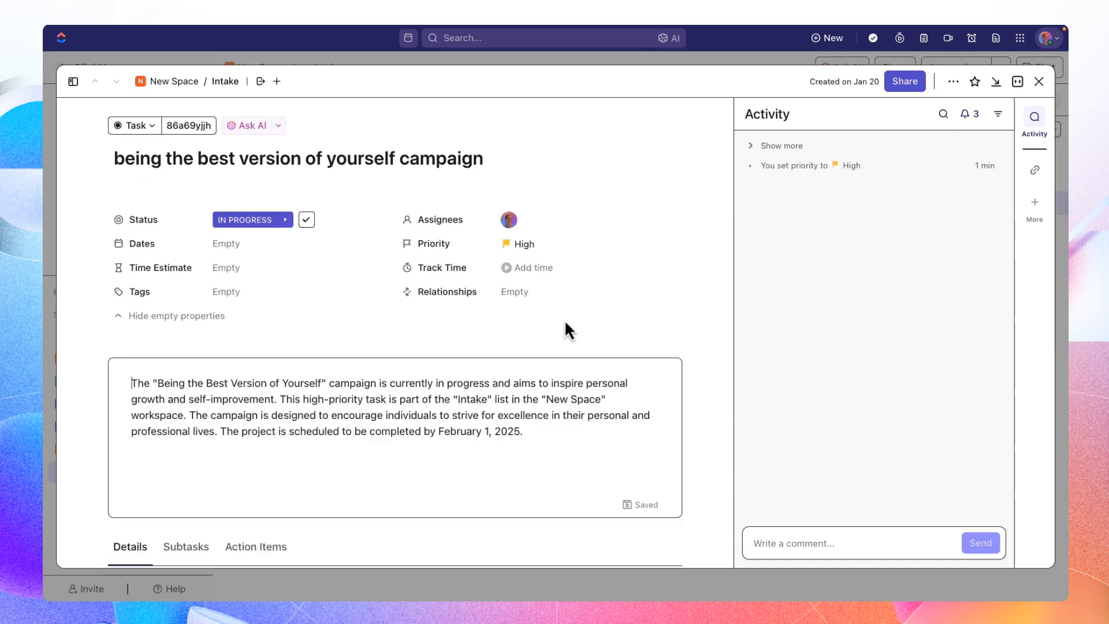
- Have the AI add more details to the description, including the steps needed to create the campaign, and insert the result below the existing text
scroll(564, 320, "down", 1)
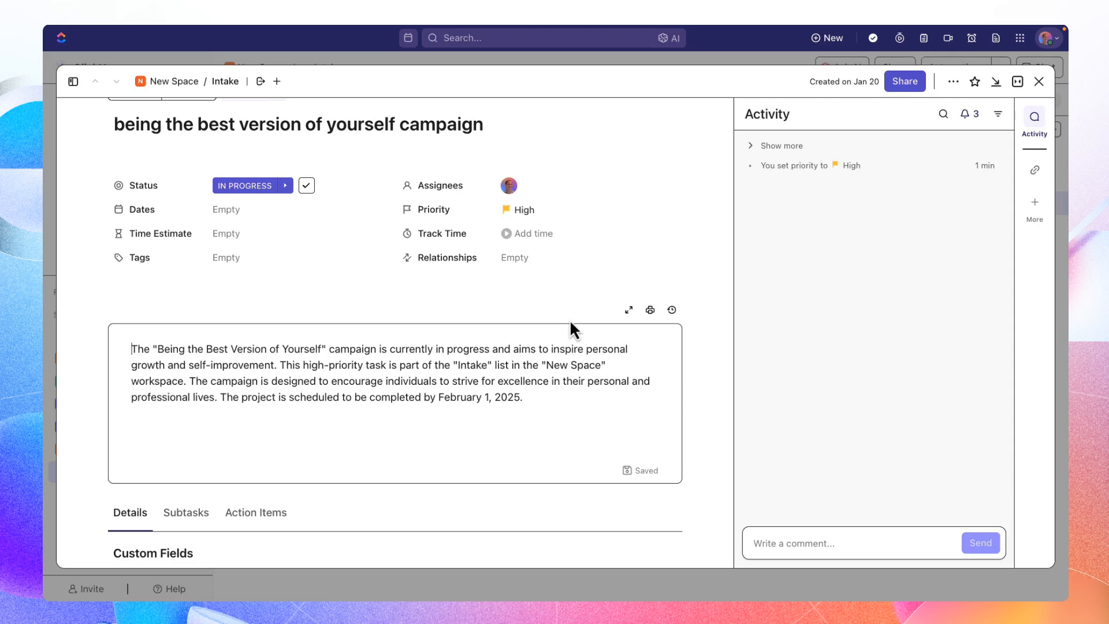
left_click(528, 397)
key("Return")
type("/ai")
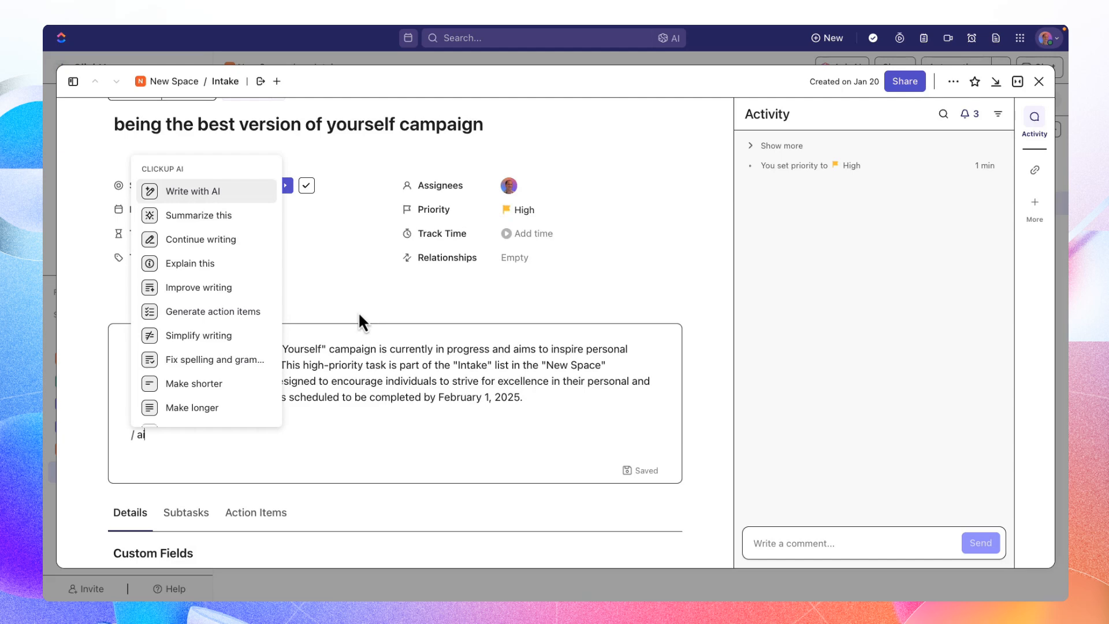
key("Return")
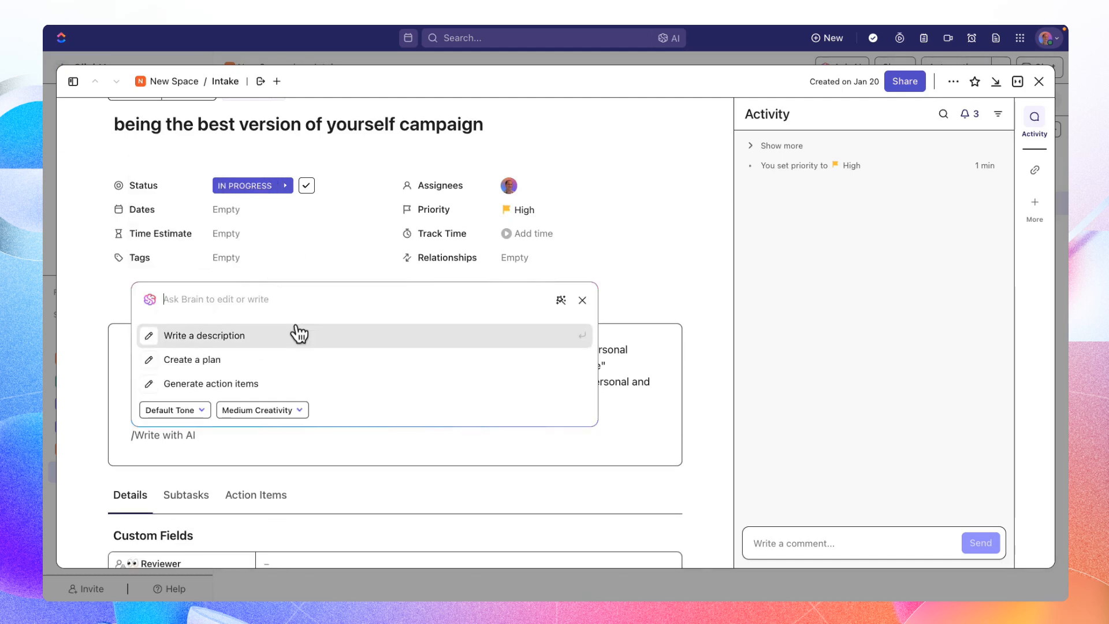
type("add more details to the ")
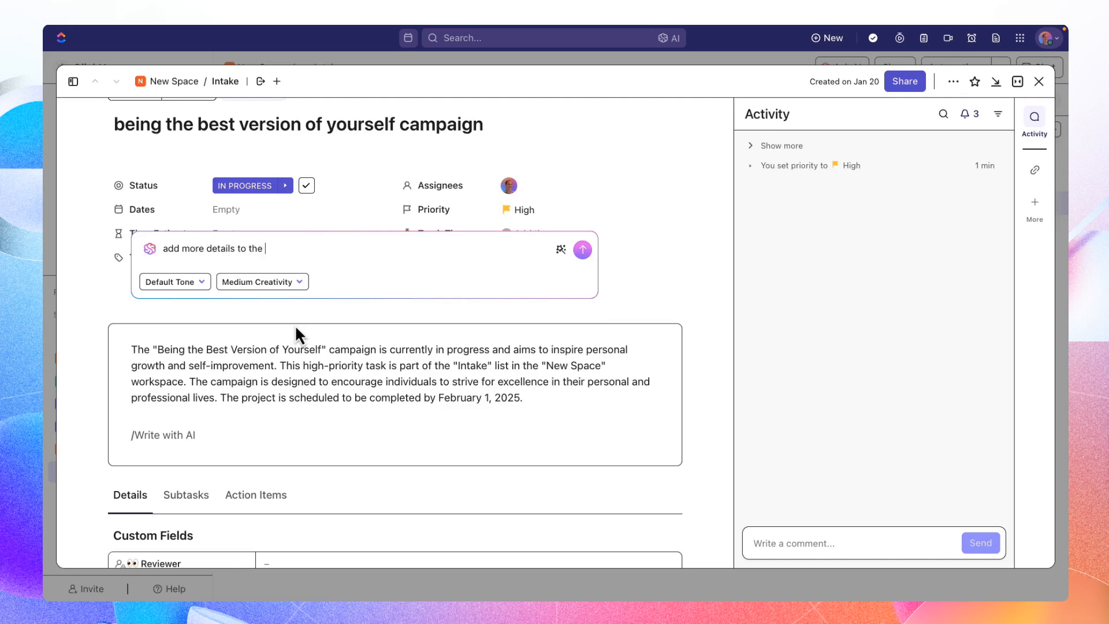
type("descrtoption of this task includi")
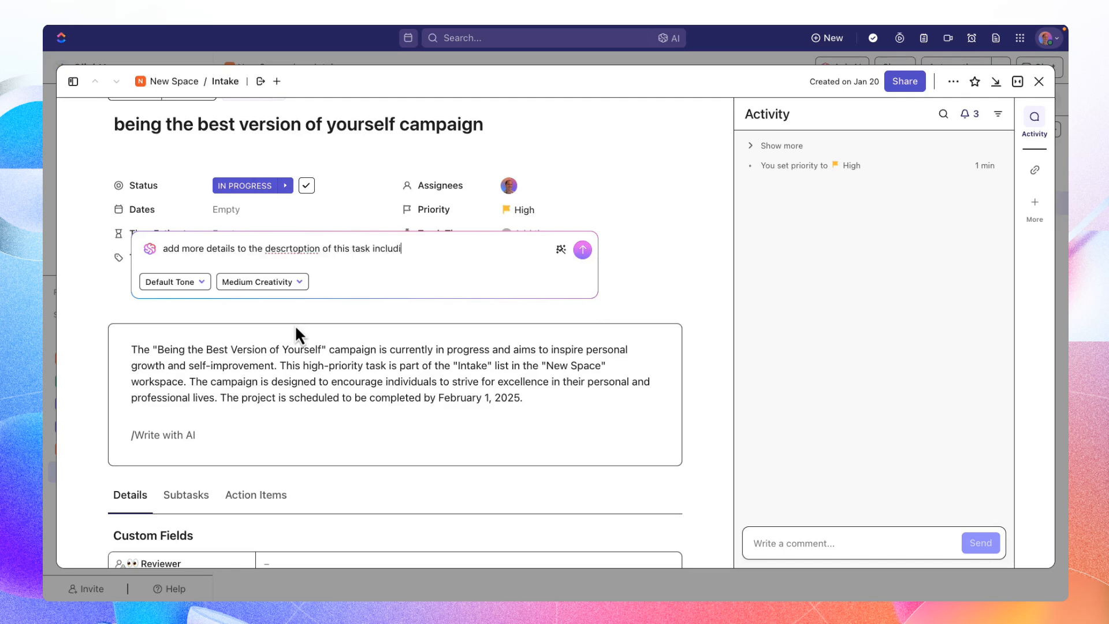
type("ng the steps we need to take to ")
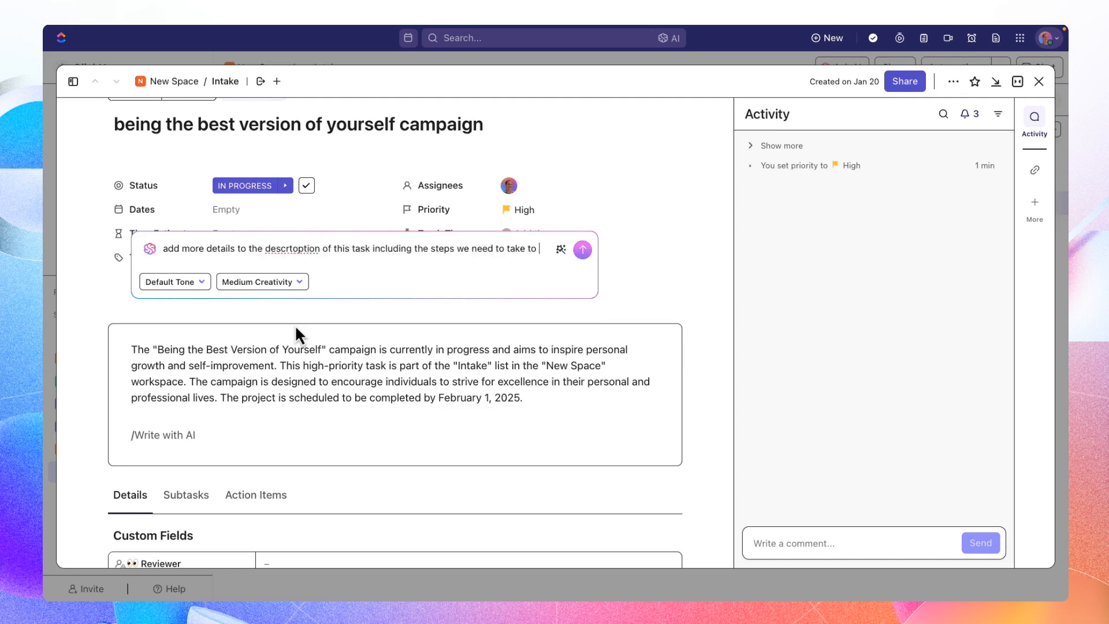
type("create teh campaign")
key("Return")
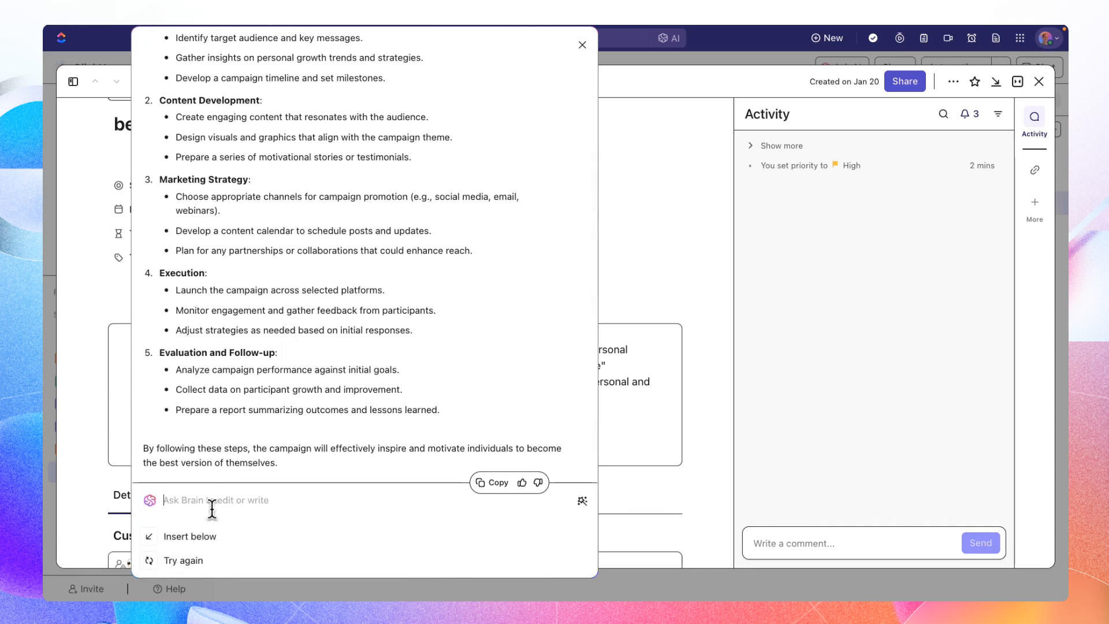
left_click(191, 536)
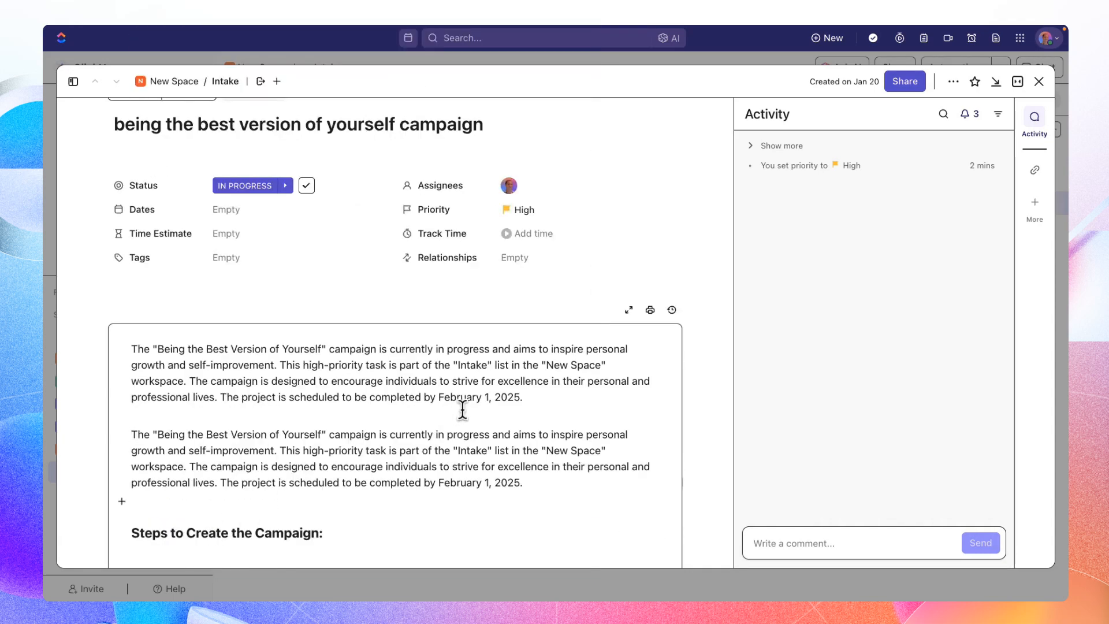
- Delete the duplicated first paragraph from the task description
scroll(463, 410, "down", 2)
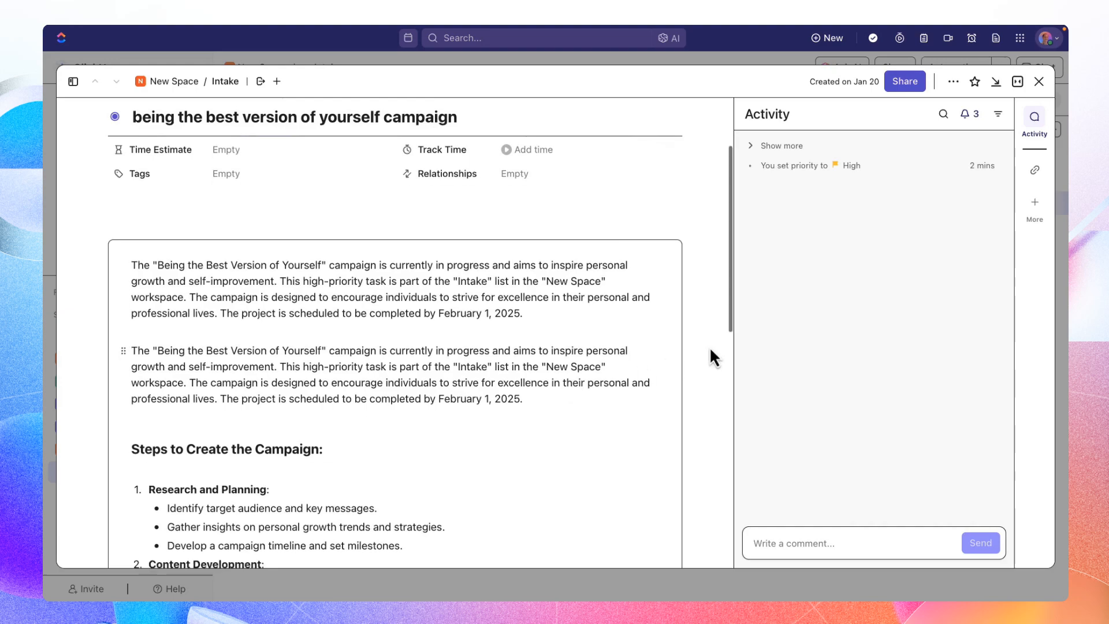
scroll(709, 346, "down", 1)
scroll(710, 349, "down", 2)
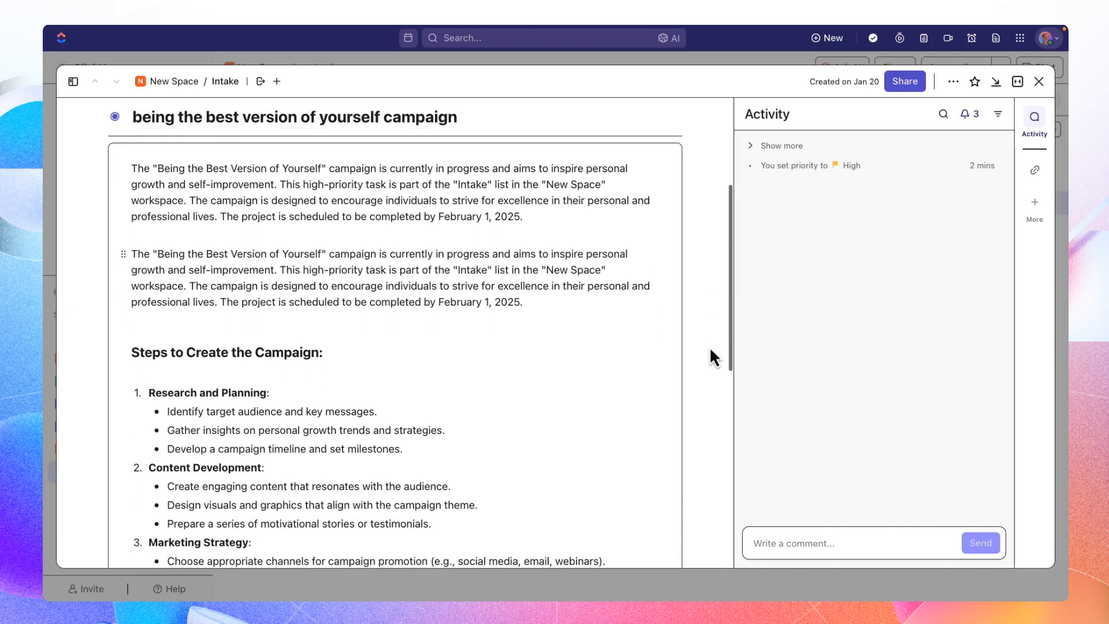
scroll(710, 350, "down", 2)
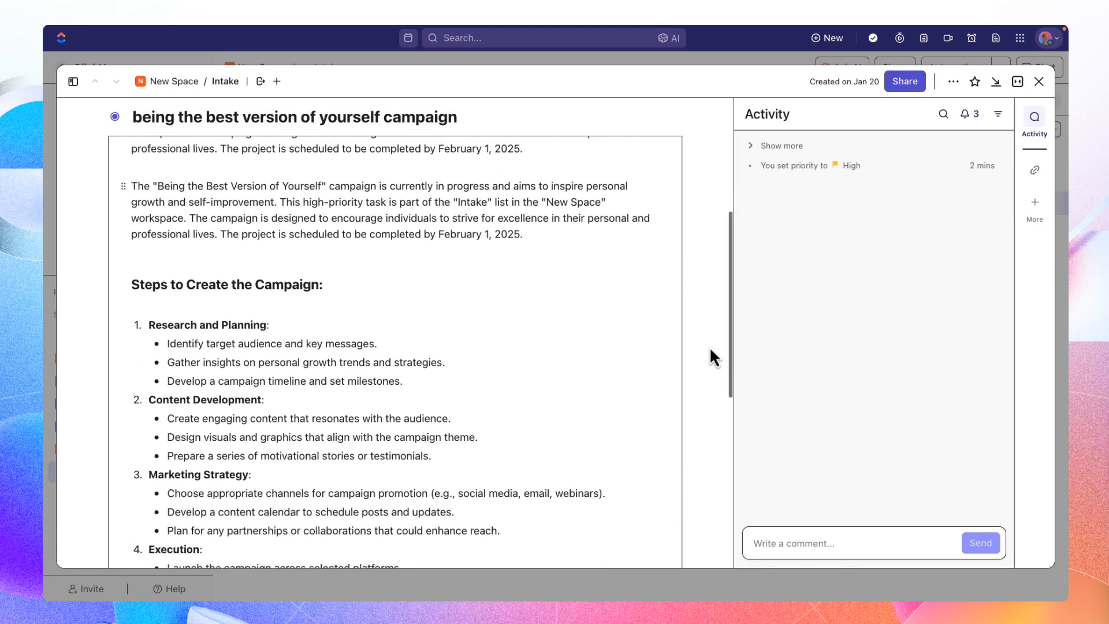
scroll(710, 349, "up", 3)
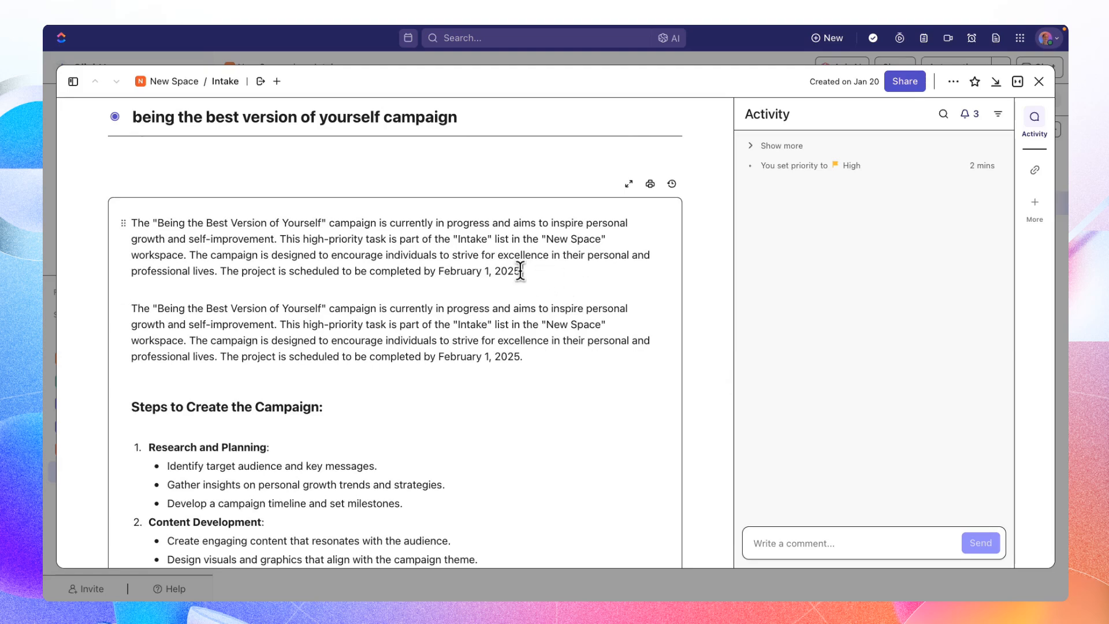
left_click_drag(523, 271, 74, 227)
key("BackSpace")
key("Delete")
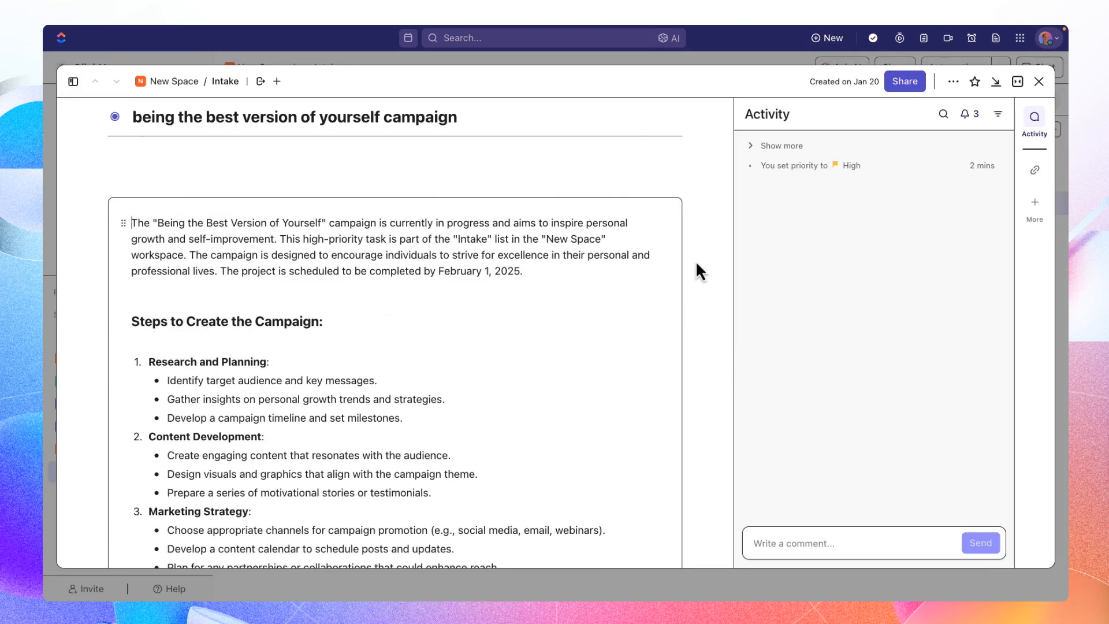
- Review the campaign steps in the task description, from Research and Planning to Evaluation and Follow-up
scroll(695, 261, "down", 2)
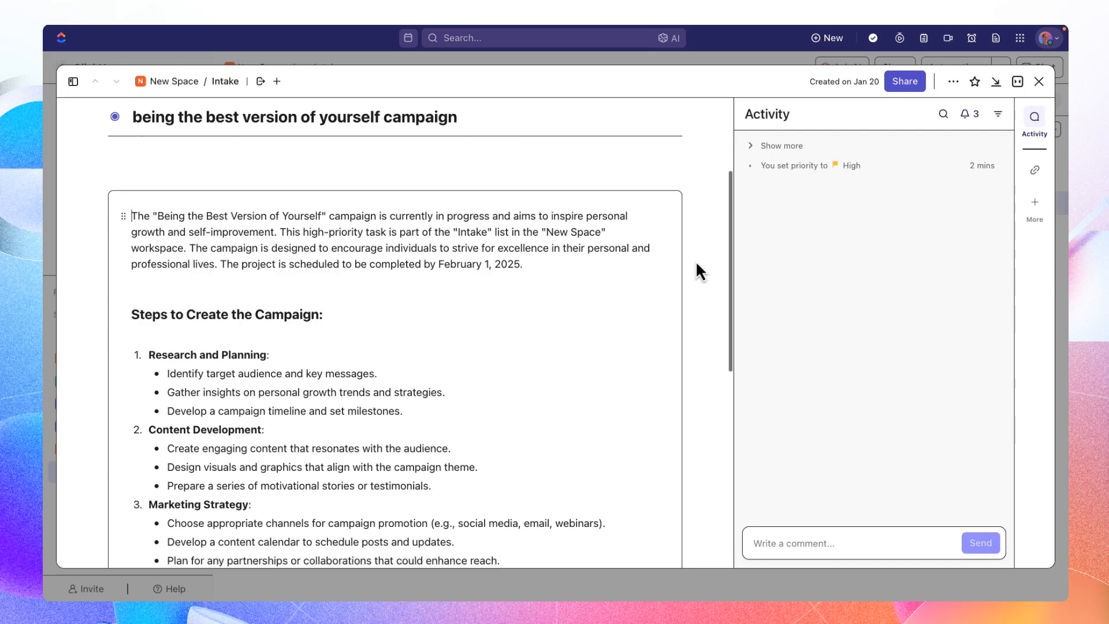
scroll(696, 261, "down", 3)
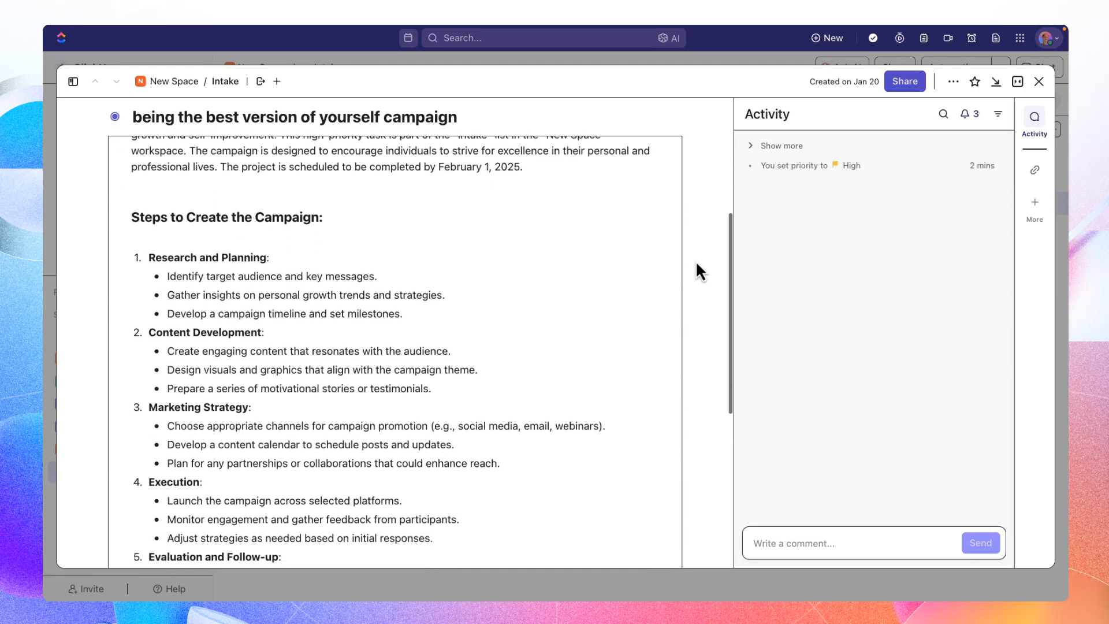
scroll(695, 261, "down", 1)
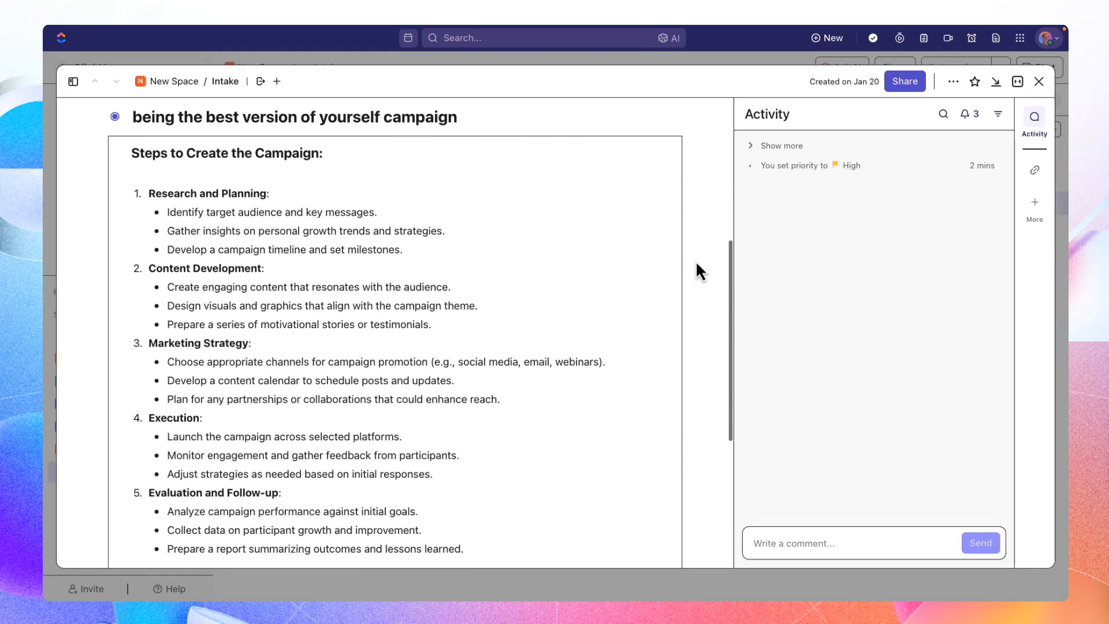
scroll(697, 266, "down", 5)
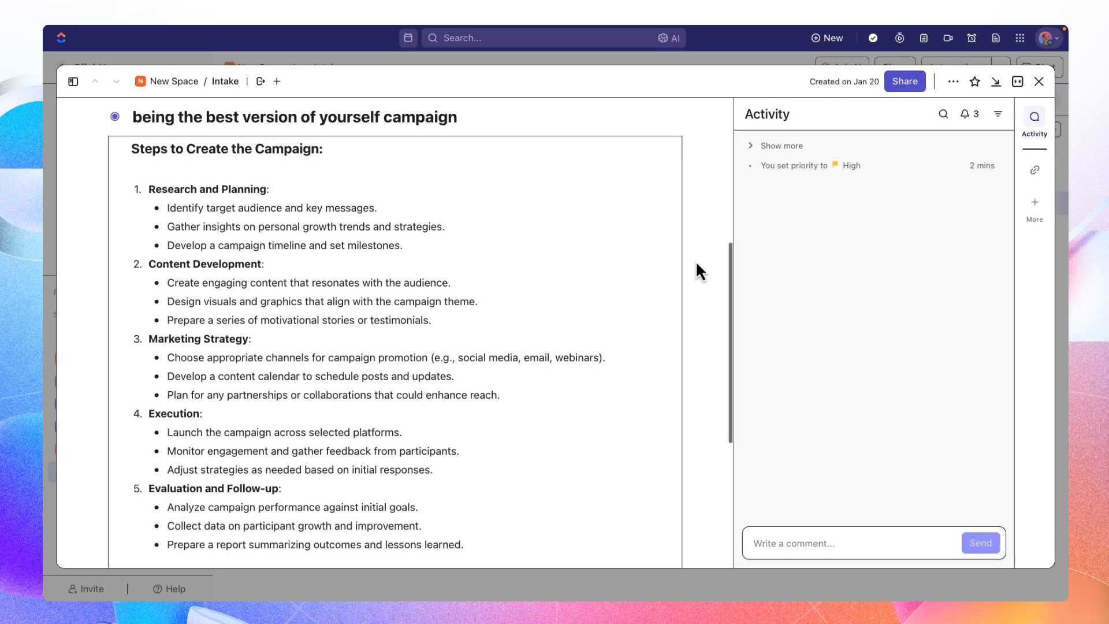
scroll(695, 262, "down", 5)
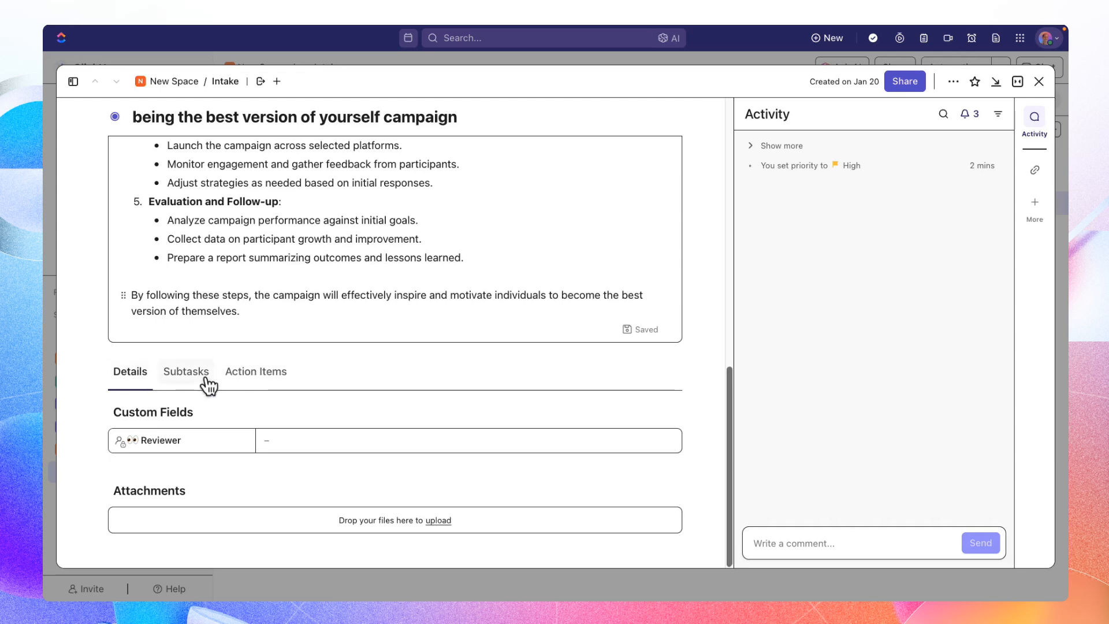
scroll(150, 254, "up", 3)
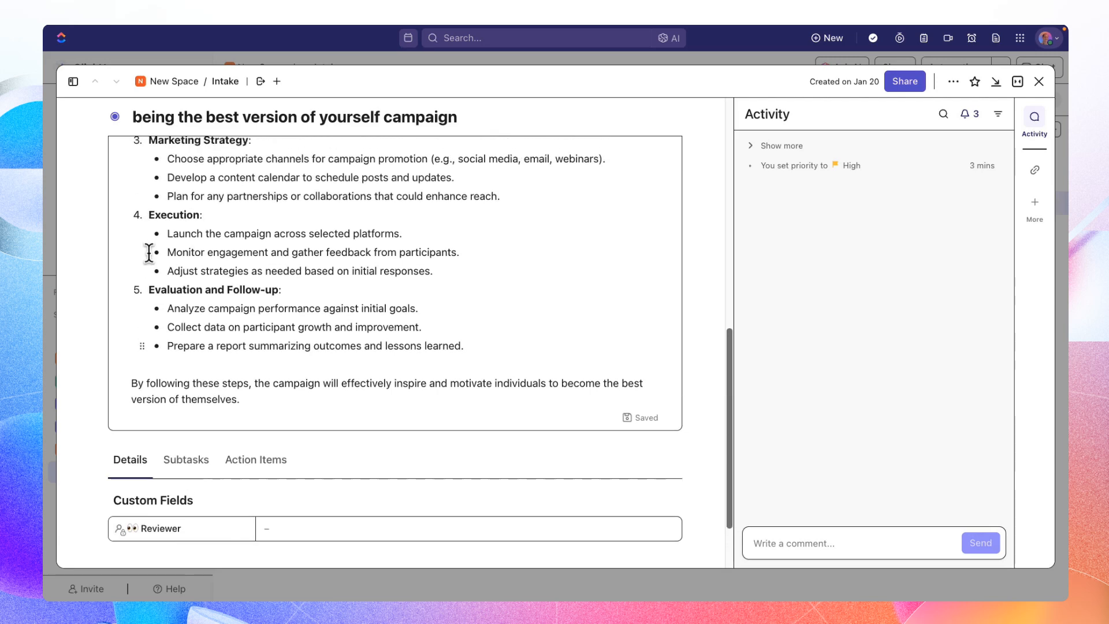
scroll(149, 253, "up", 5)
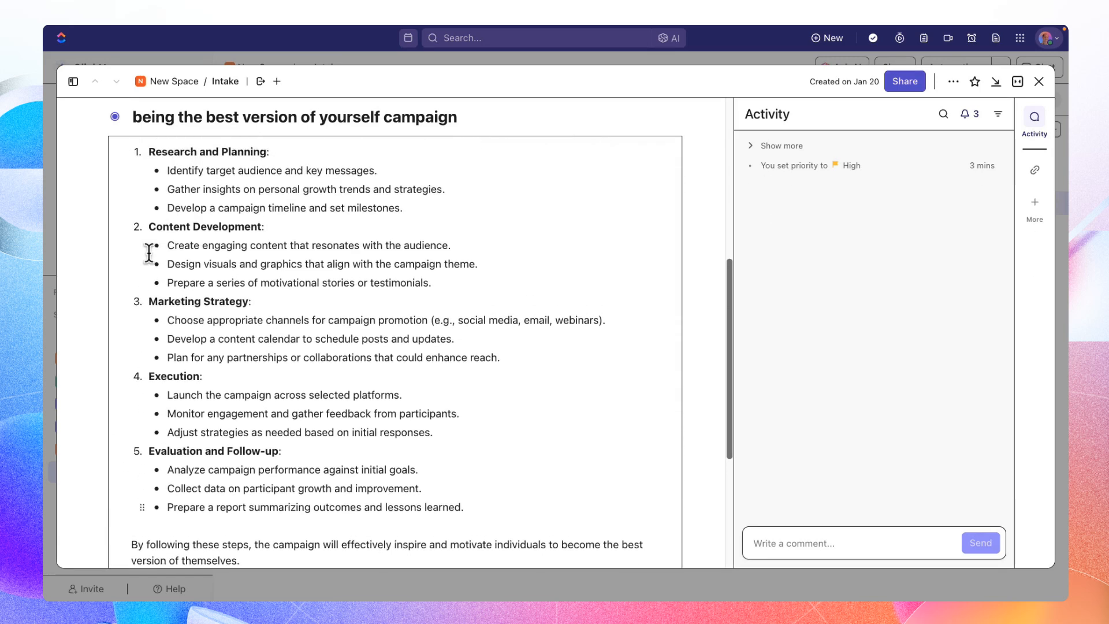
scroll(149, 252, "up", 1)
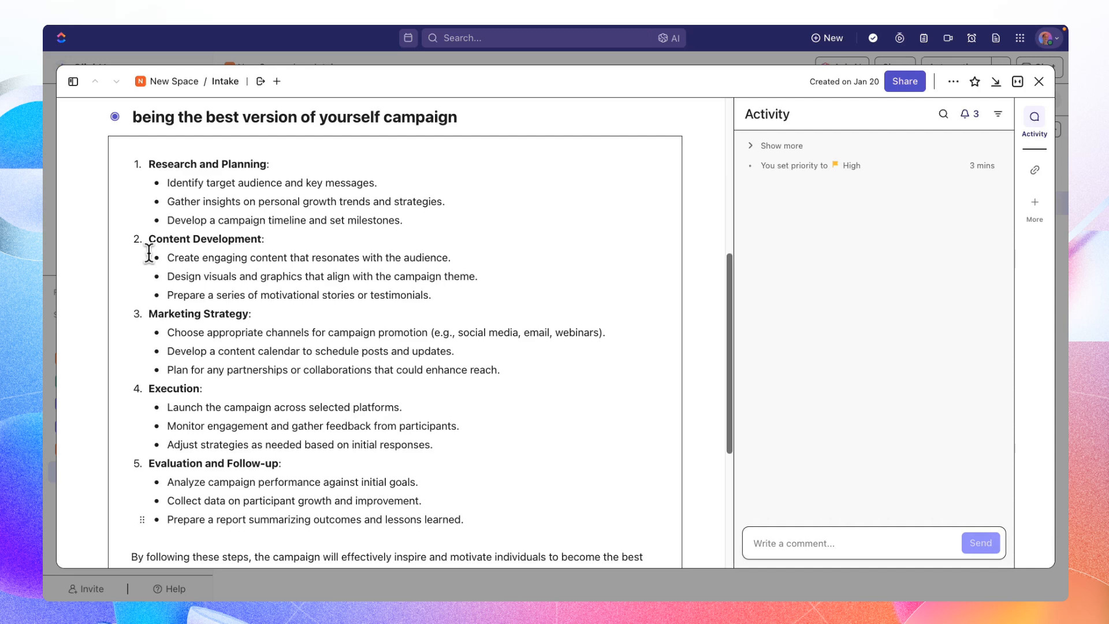
scroll(149, 252, "down", 6)
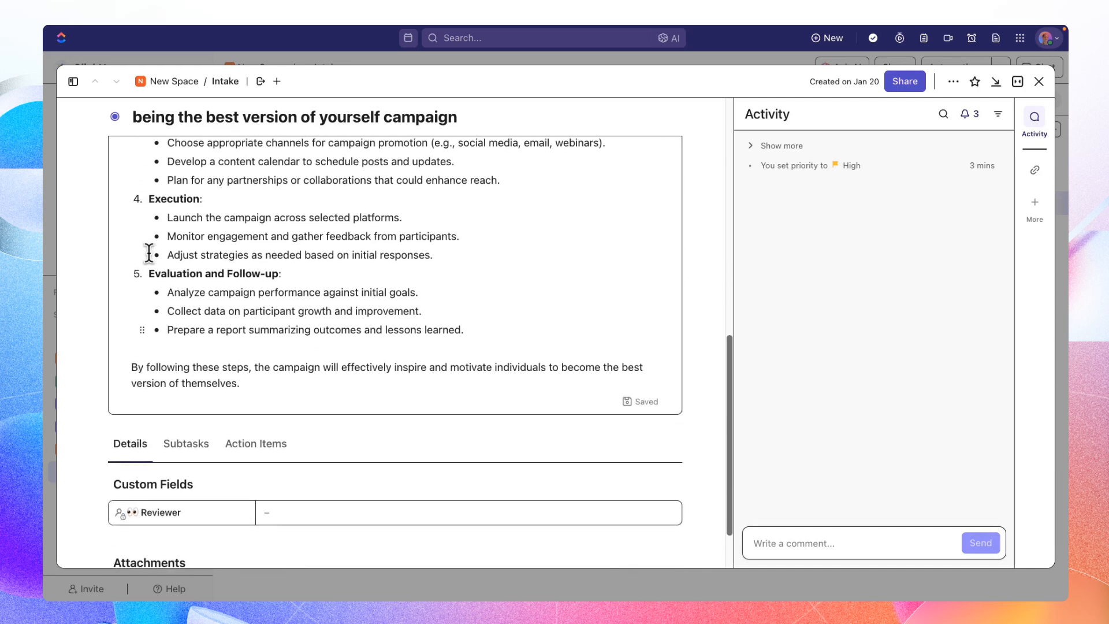
scroll(149, 252, "down", 2)
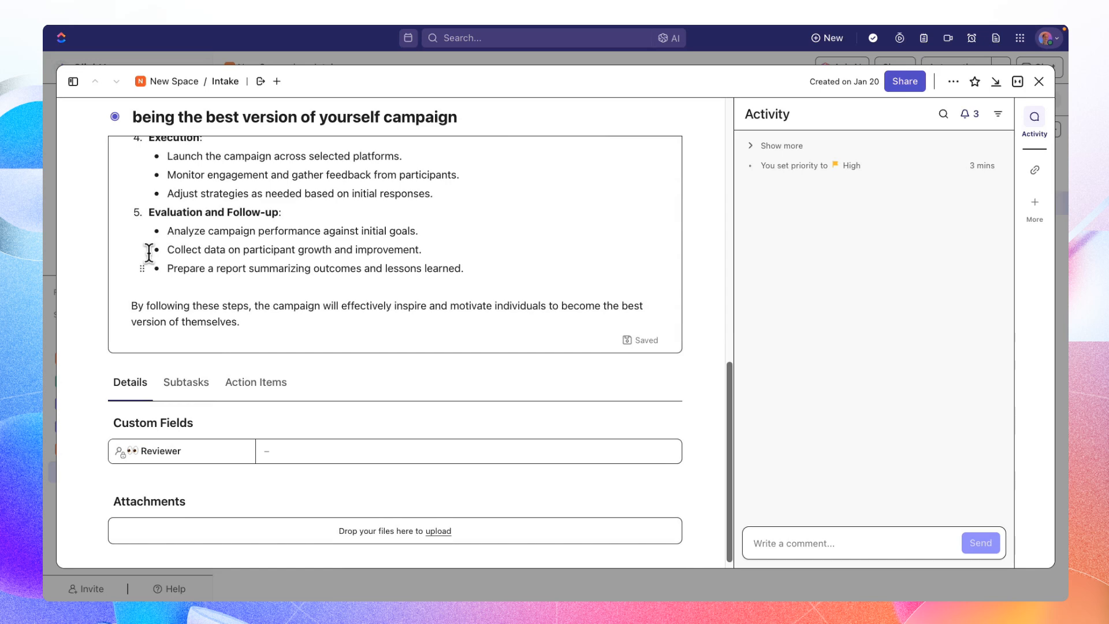
- Create an empty checklist with the default name in the task's action items
left_click(258, 393)
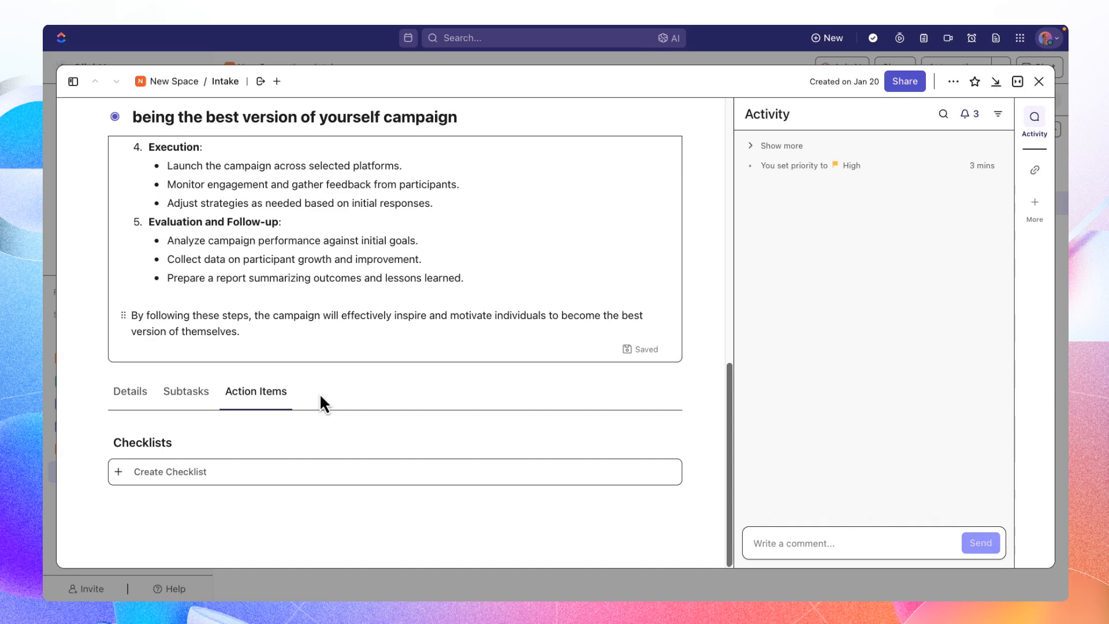
left_click(219, 471)
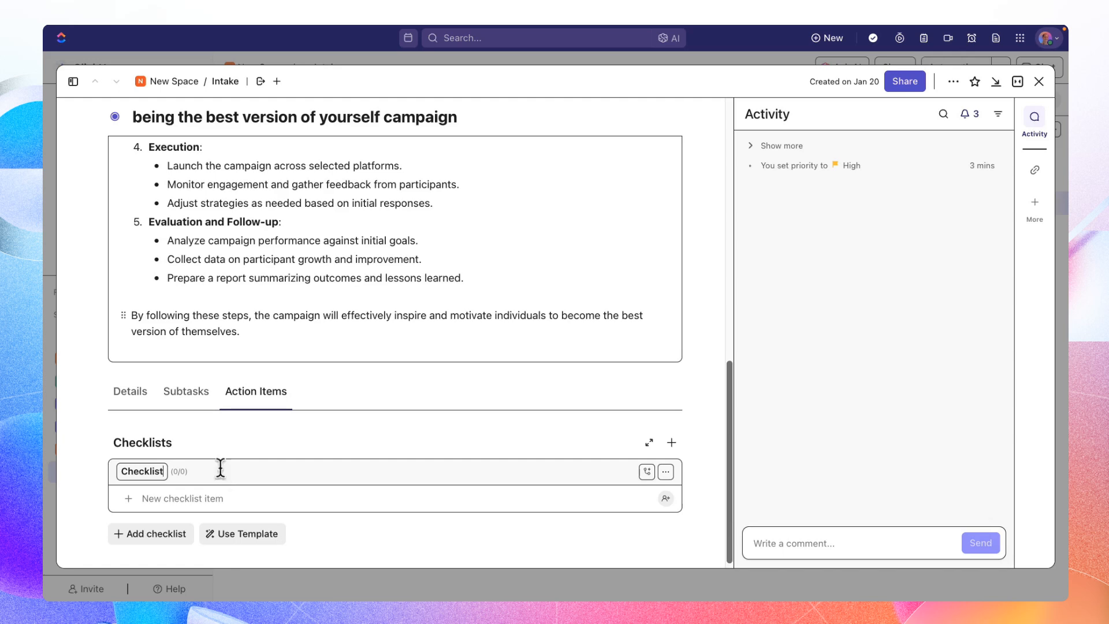
key("Return")
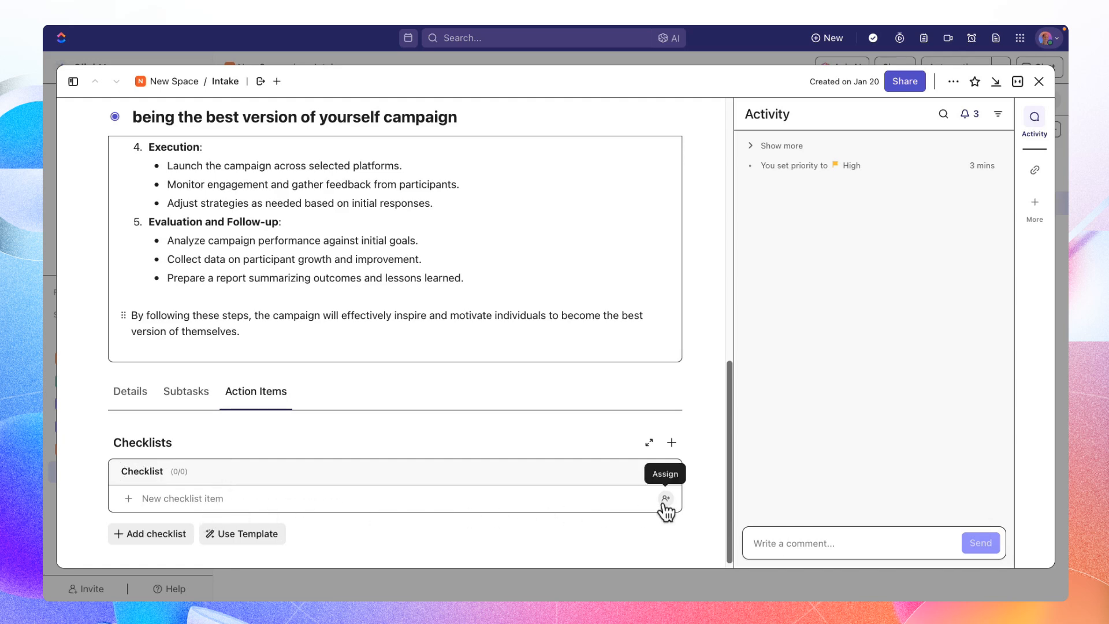
- Have the AI suggest subtasks for the campaign task and look through the full list of suggestions
left_click(187, 393)
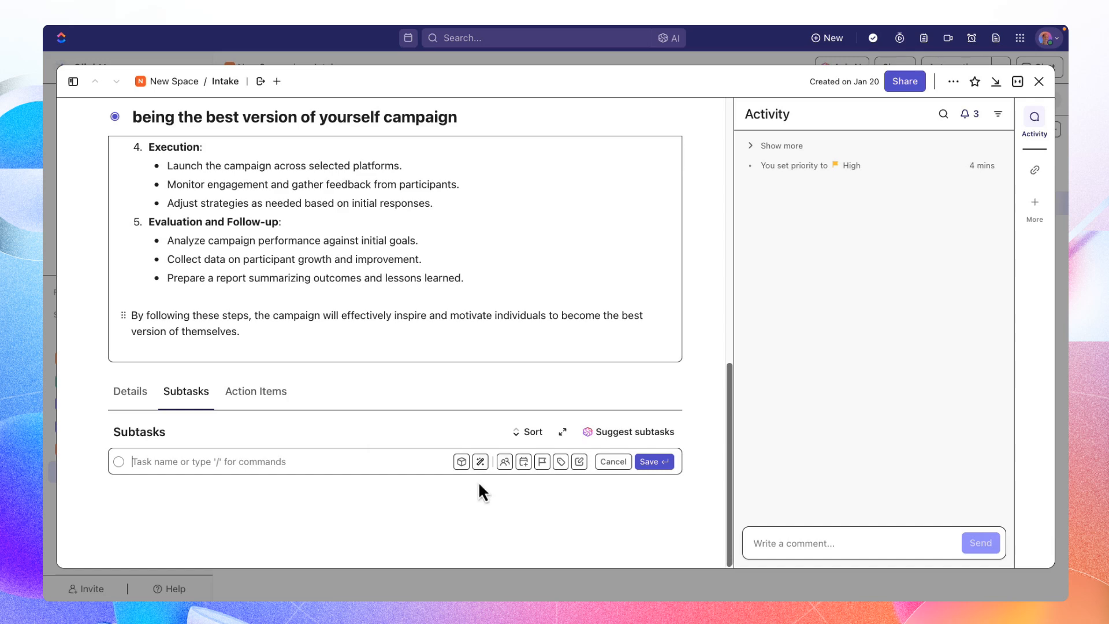
left_click(664, 445)
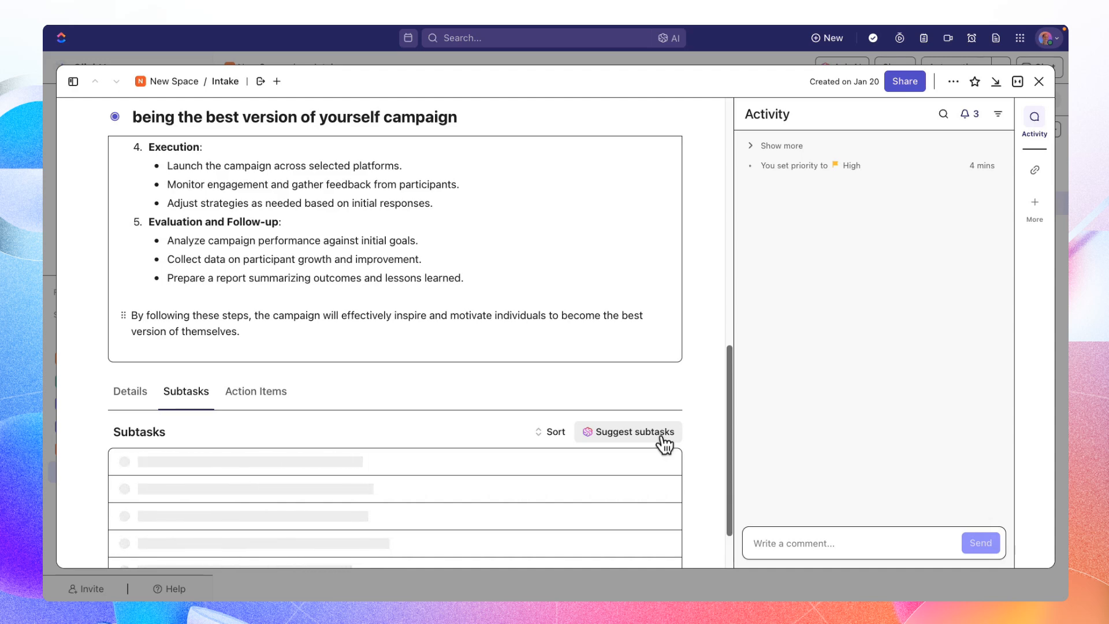
scroll(660, 437, "down", 1)
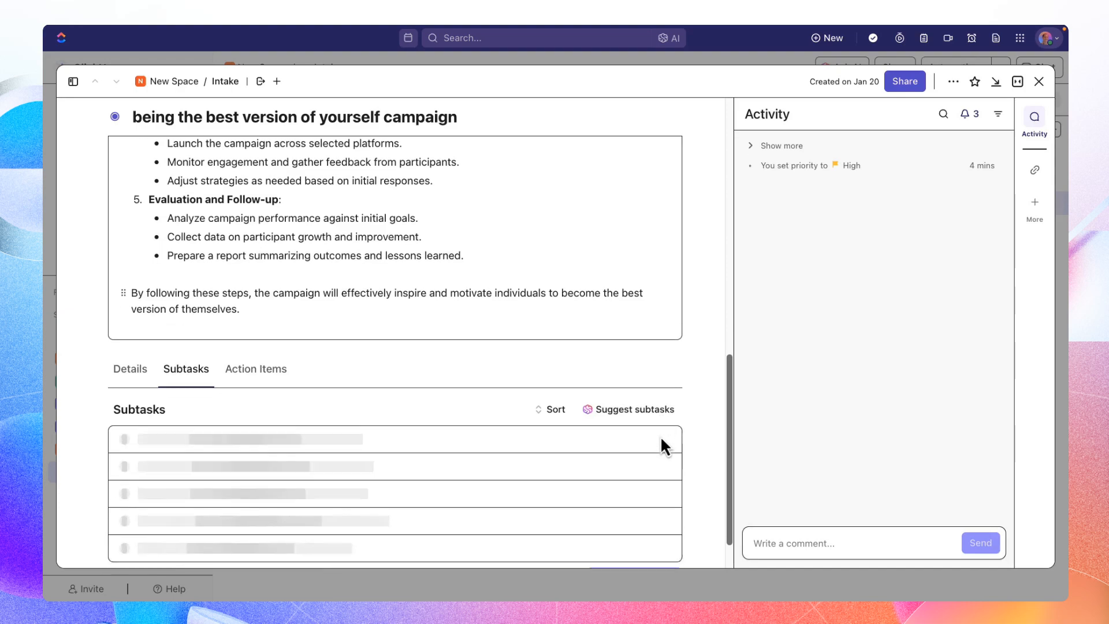
scroll(661, 440, "down", 2)
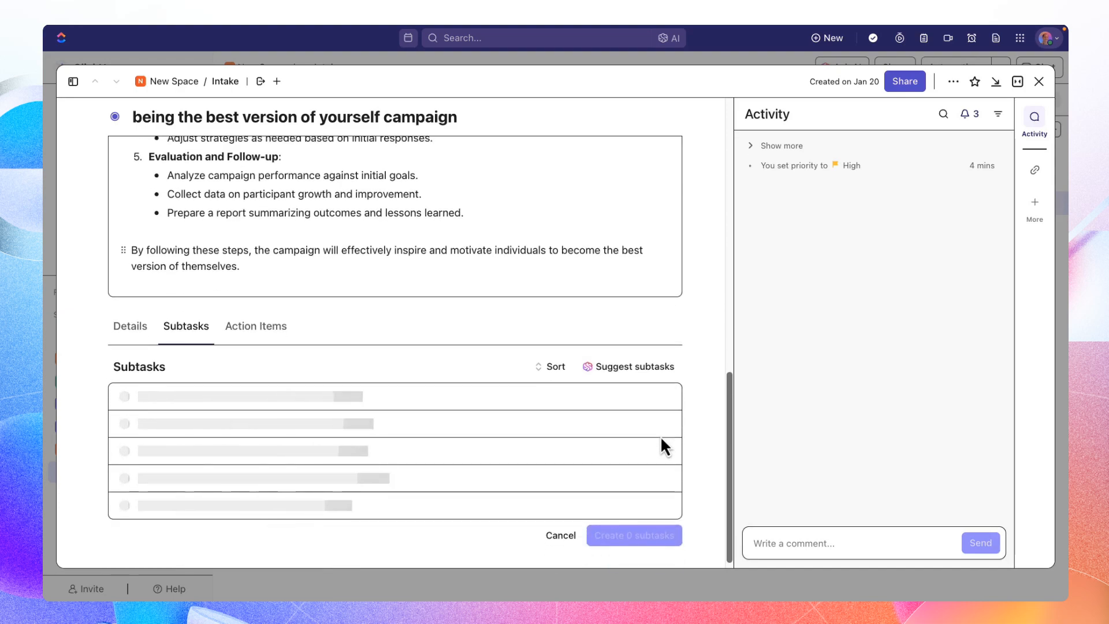
scroll(660, 445, "down", 5)
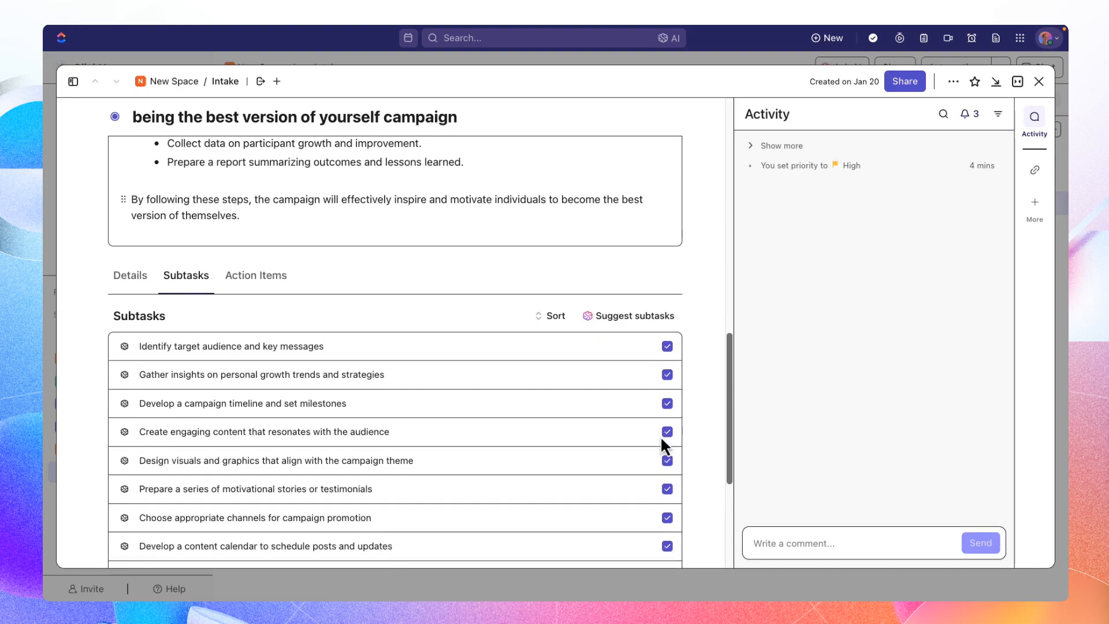
scroll(662, 441, "down", 3)
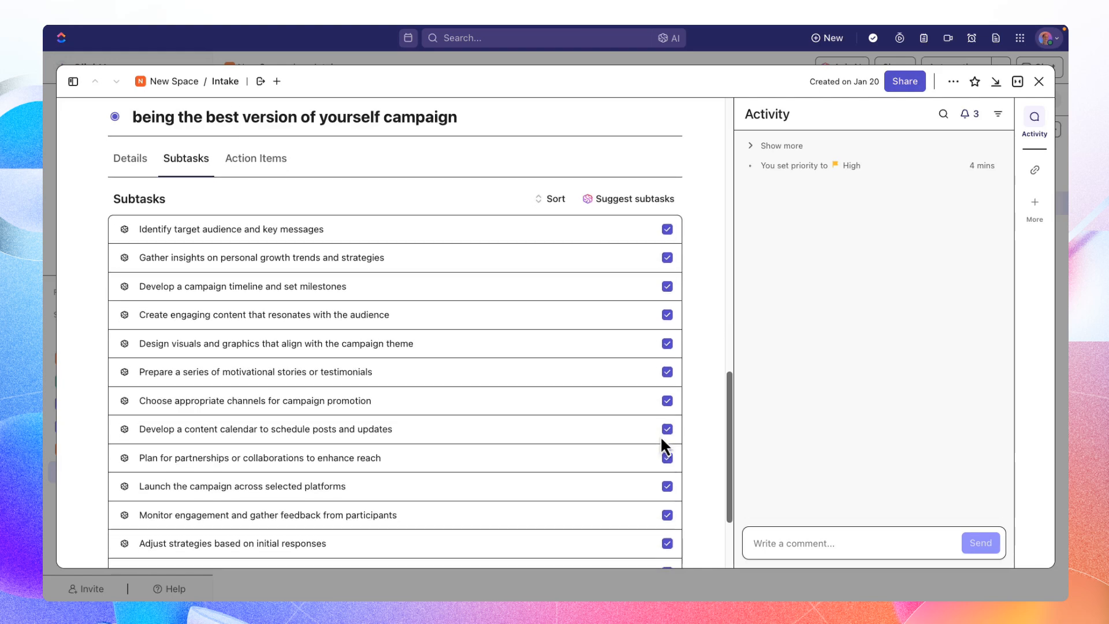
scroll(662, 440, "down", 3)
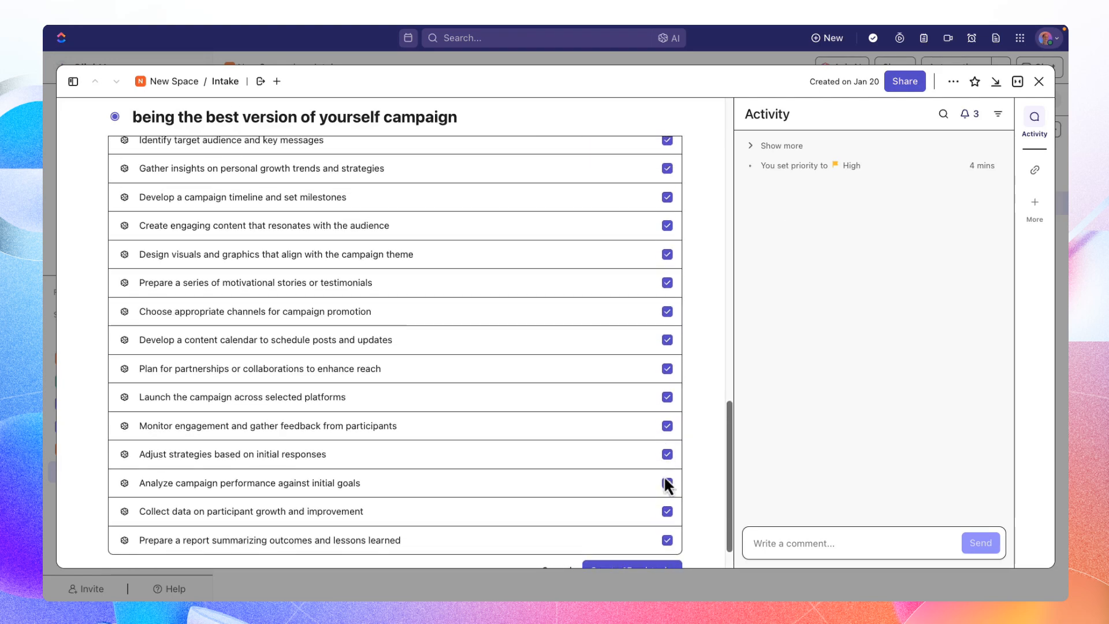
- Exclude the suggested subtasks on collecting data, gathering insights, creating engaging content, motivational stories, the content calendar and launching the campaign
left_click(668, 511)
left_click(667, 168)
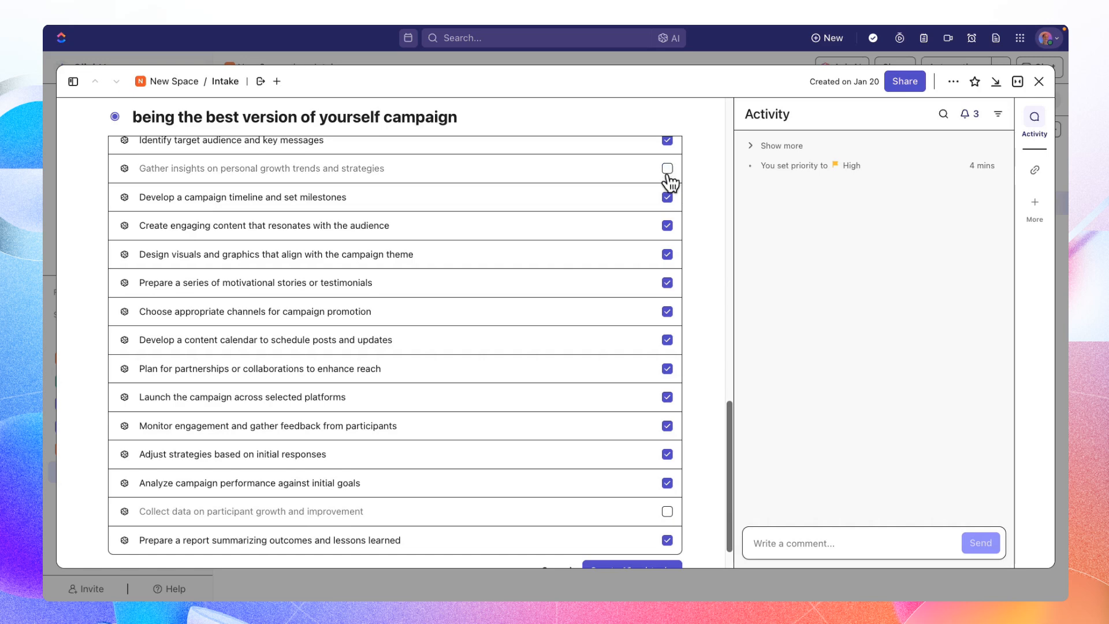
left_click(668, 225)
left_click(667, 283)
left_click(668, 340)
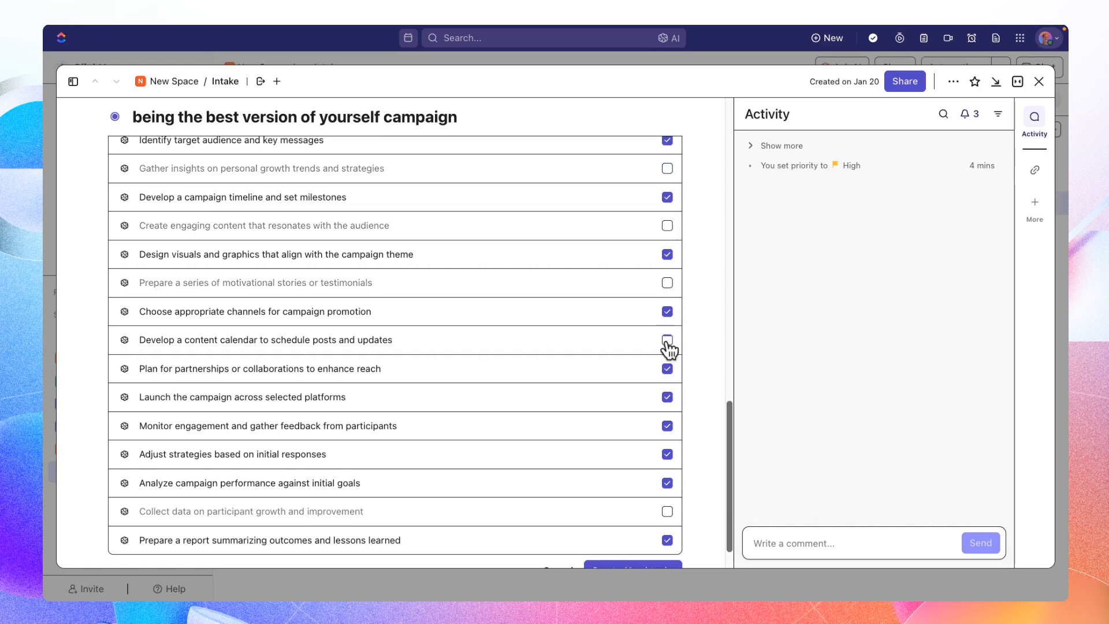
left_click(667, 396)
- Exclude the suggestions on analyzing performance, adjusting strategies and monitoring engagement, and create the six remaining subtasks
scroll(654, 431, "down", 2)
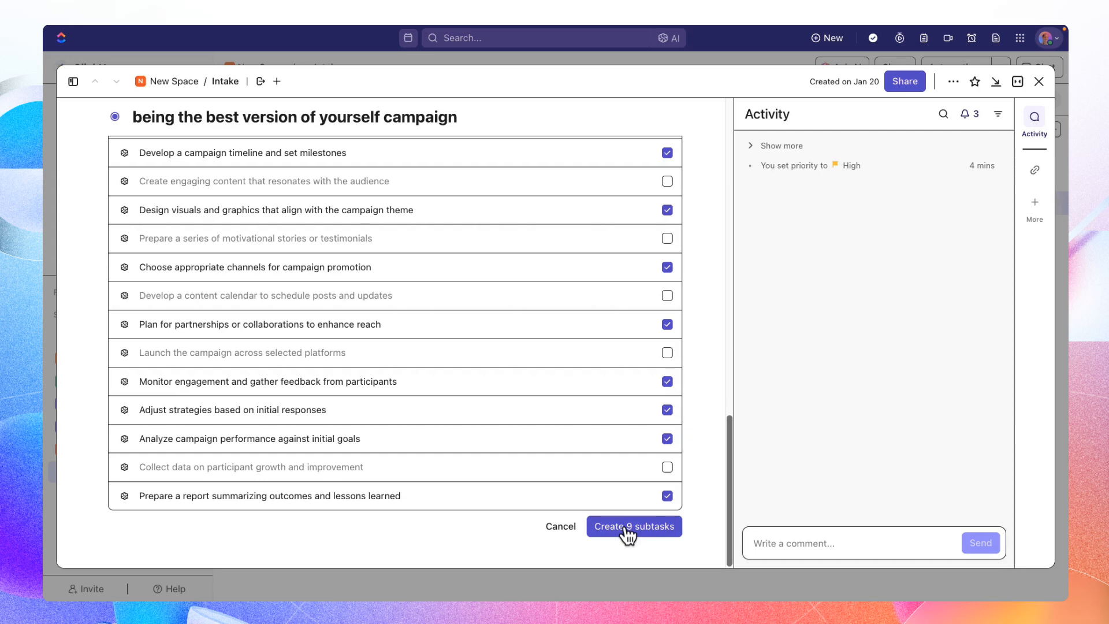
left_click(667, 438)
left_click(668, 410)
left_click(667, 382)
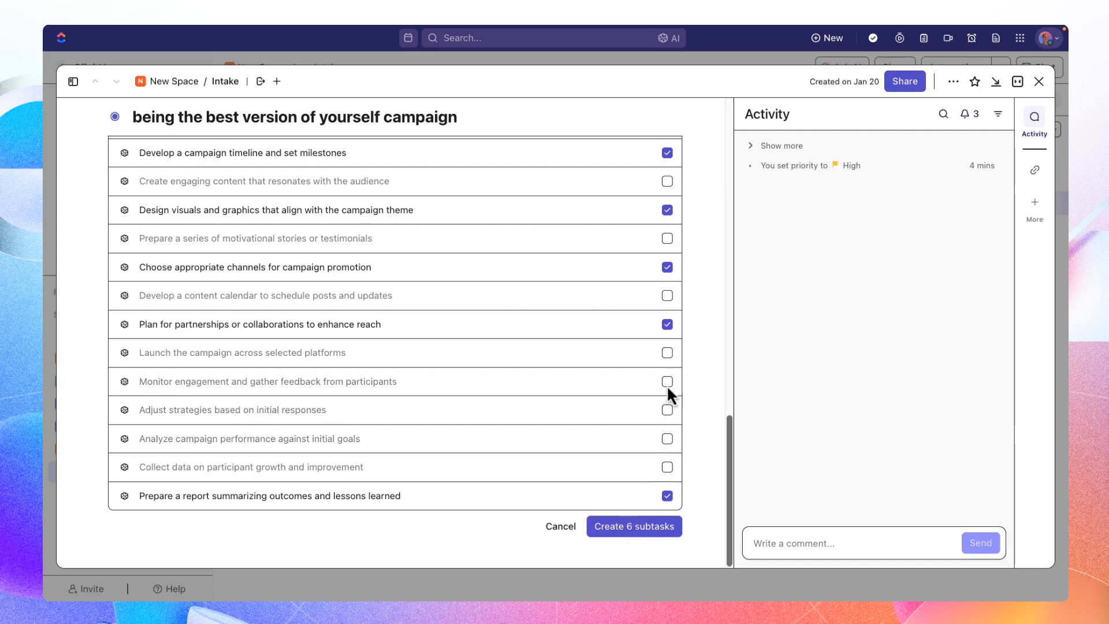
left_click(635, 527)
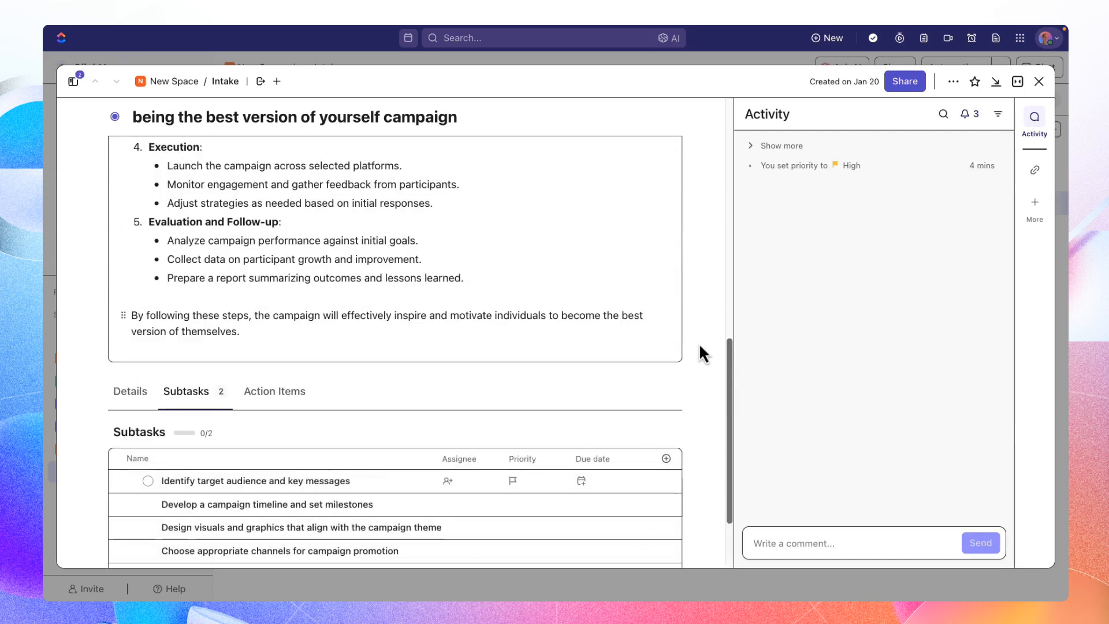
scroll(700, 345, "up", 2)
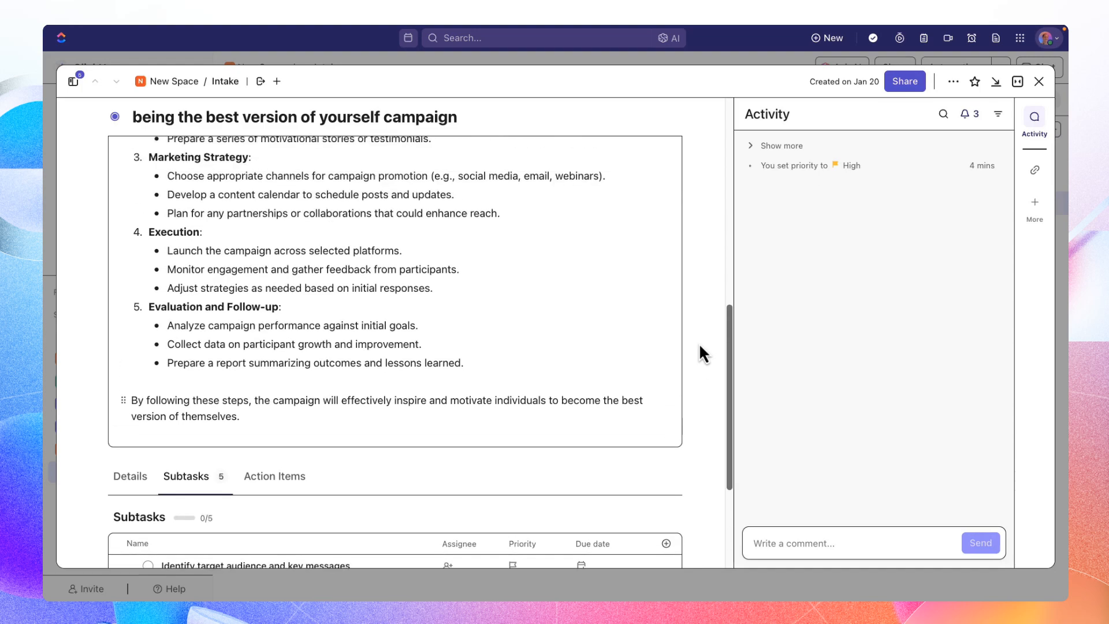
scroll(700, 345, "up", 1)
scroll(700, 345, "down", 3)
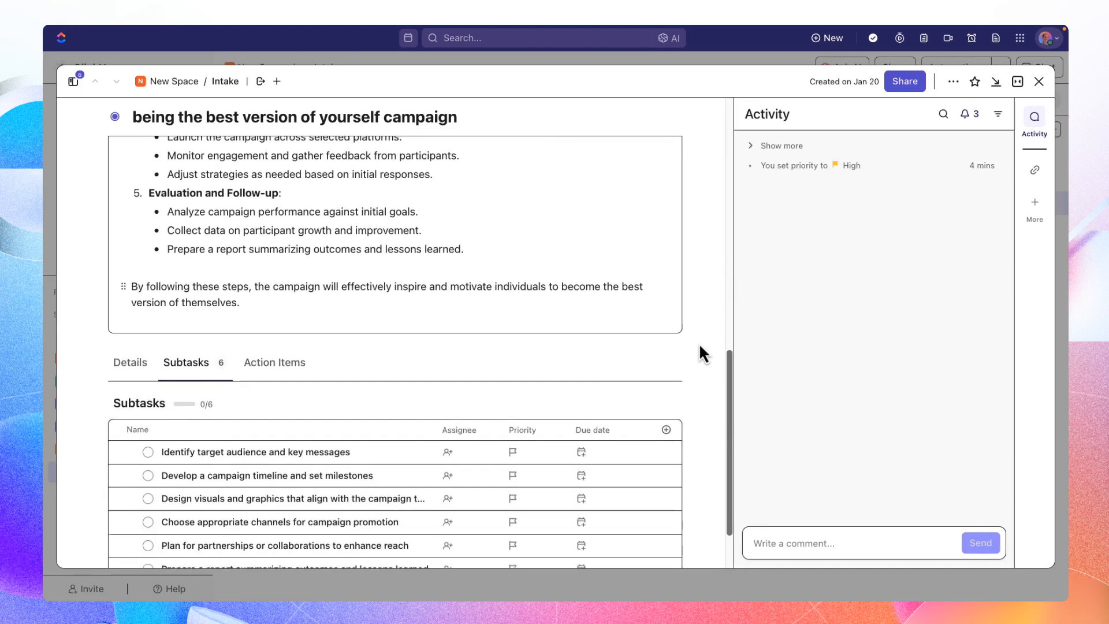
scroll(699, 346, "down", 2)
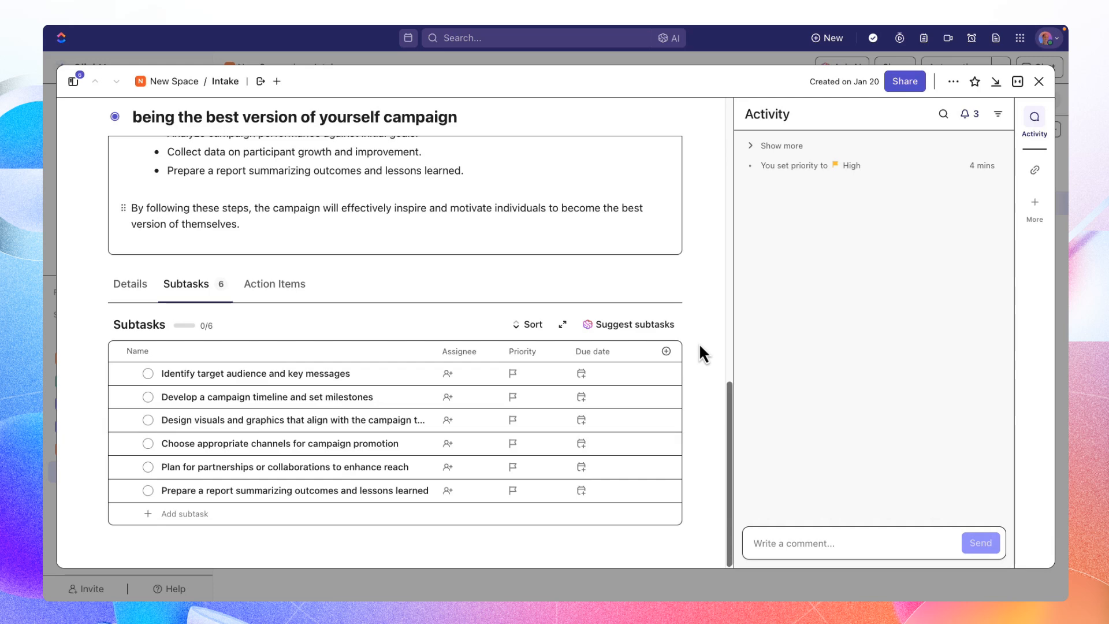
- Look at the people available for the Reviewer custom field in the task details without choosing anyone
left_click(134, 293)
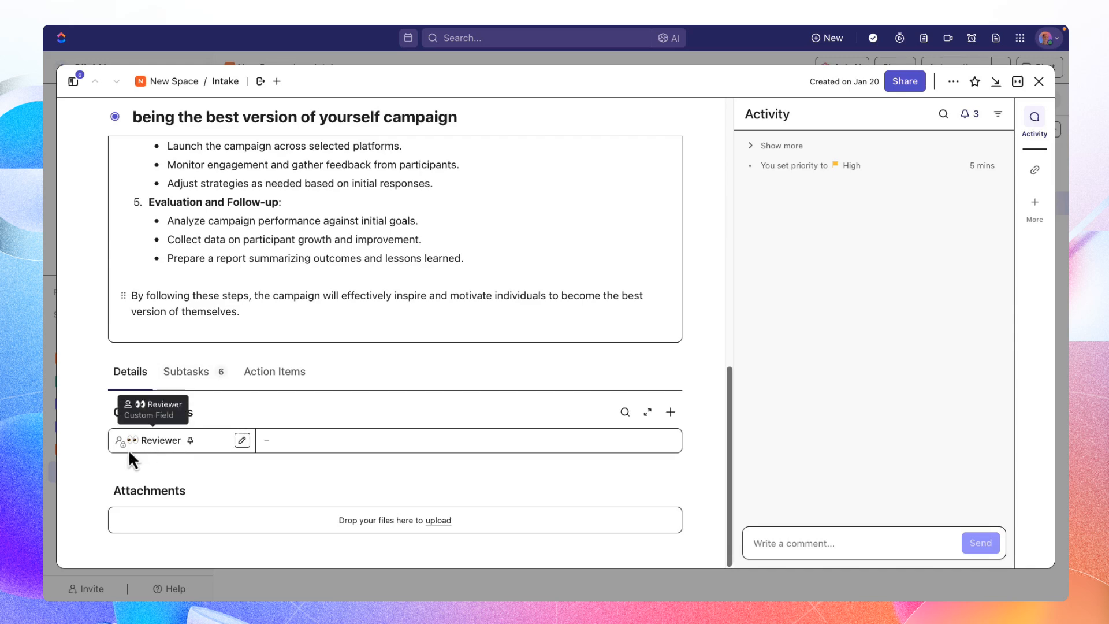
left_click(350, 448)
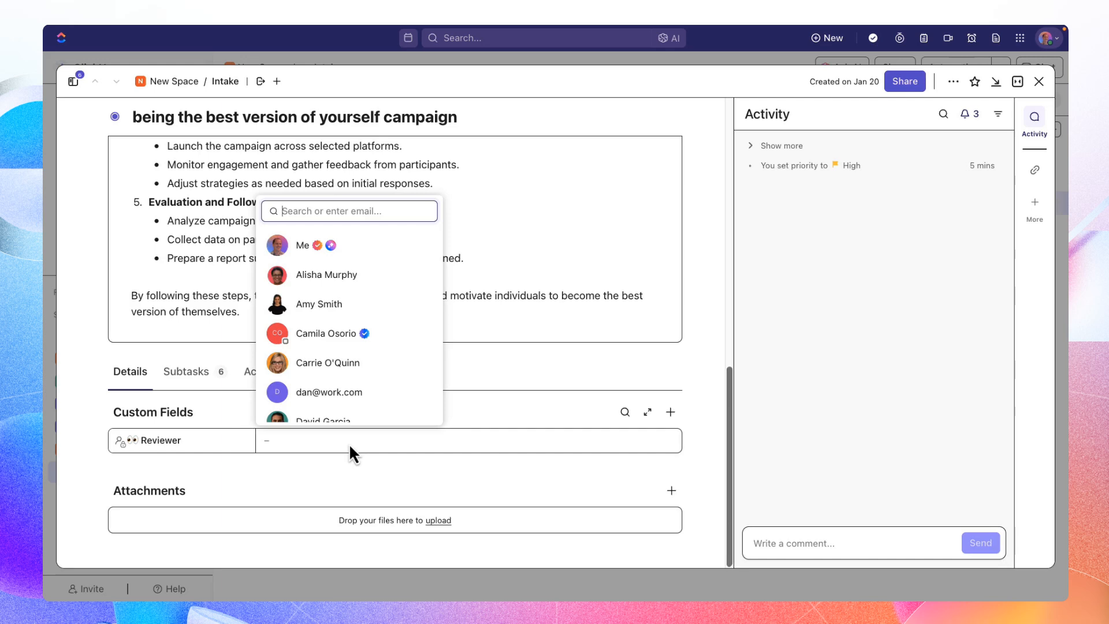
left_click(516, 409)
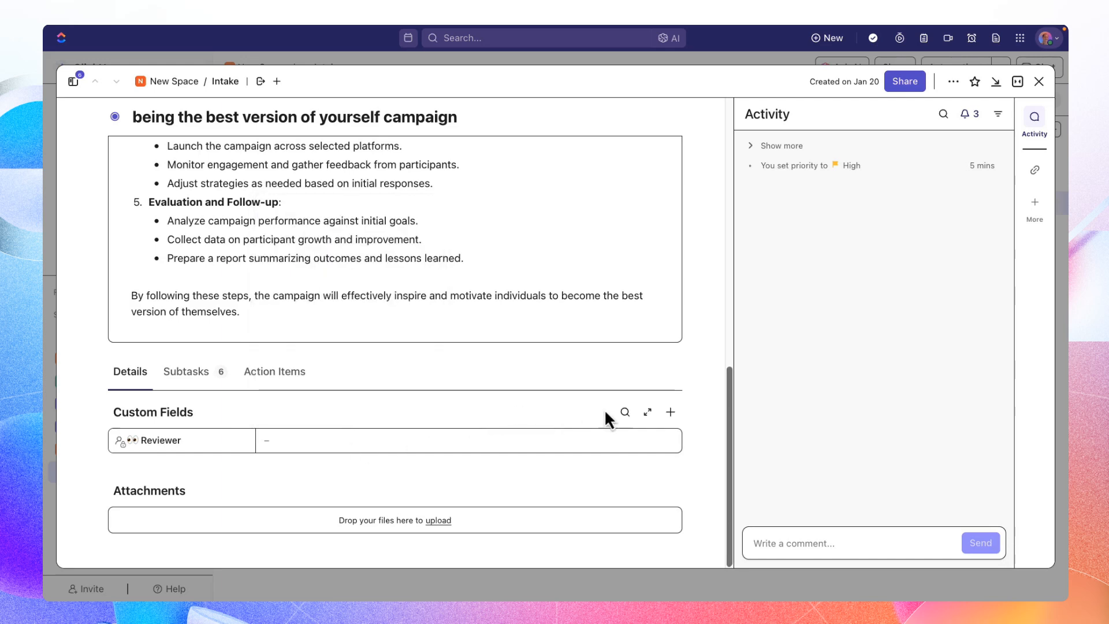
- Start a new dropdown custom field for the task and name it Campaign Review Process
left_click(670, 413)
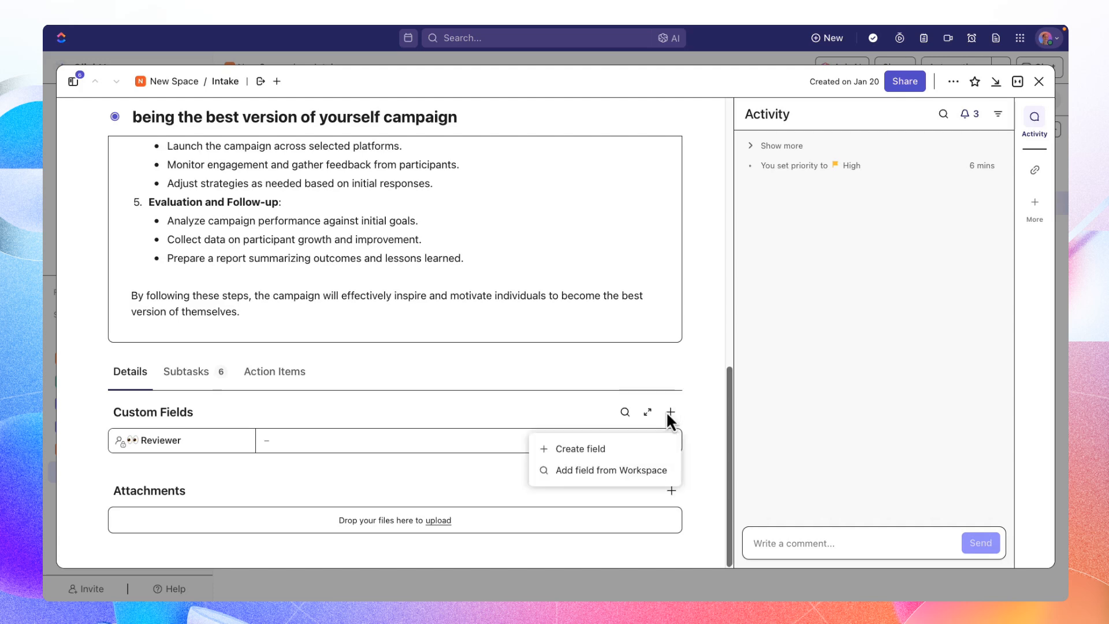
left_click(631, 451)
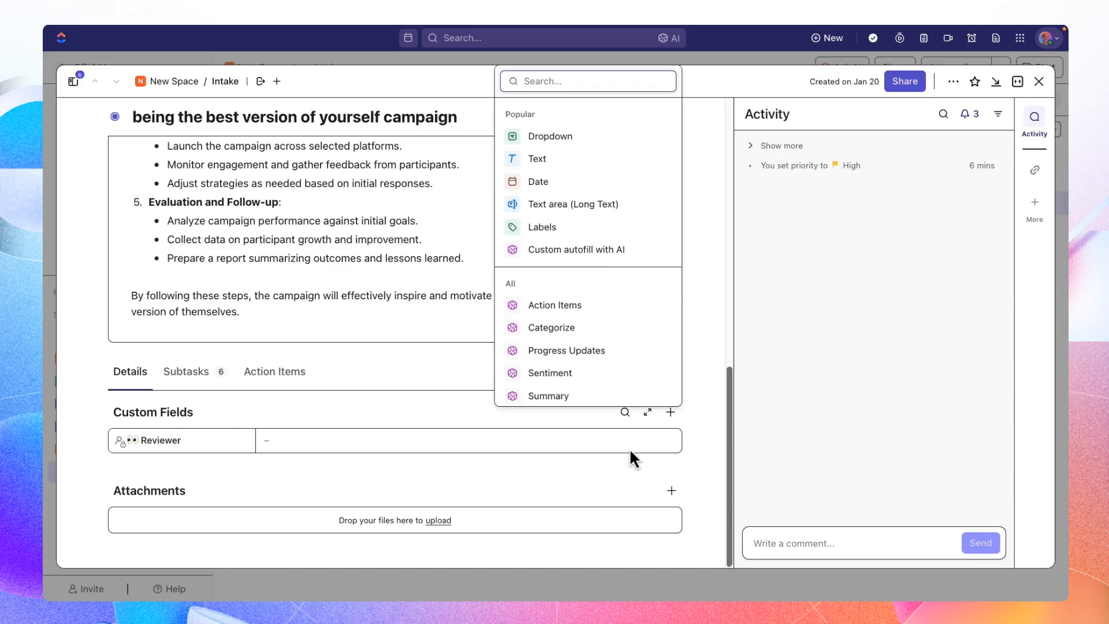
left_click(569, 147)
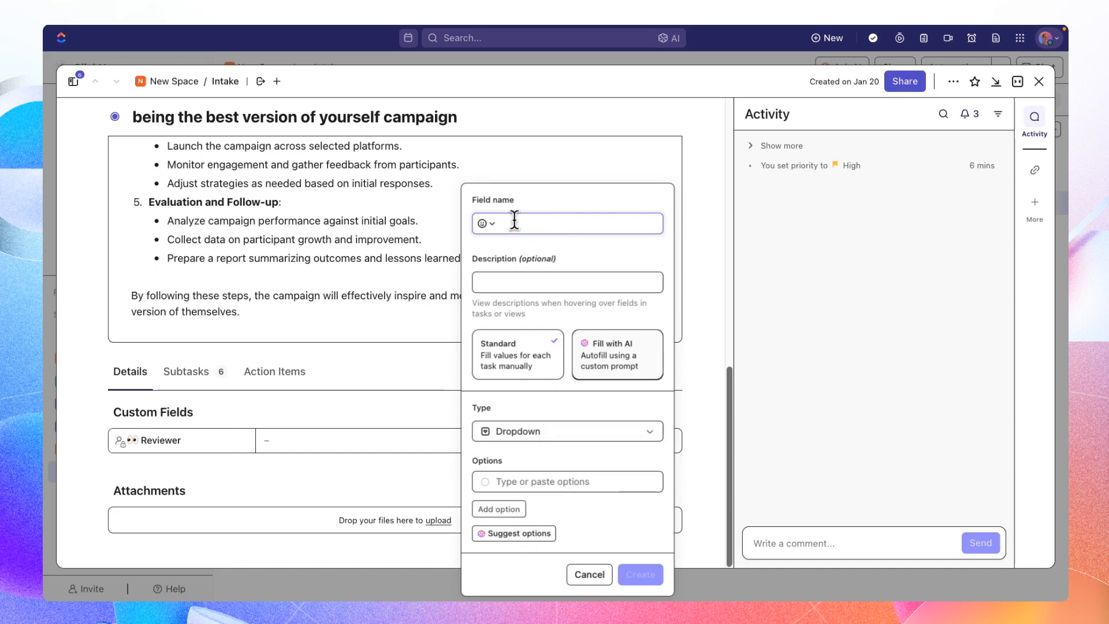
type("Review Process")
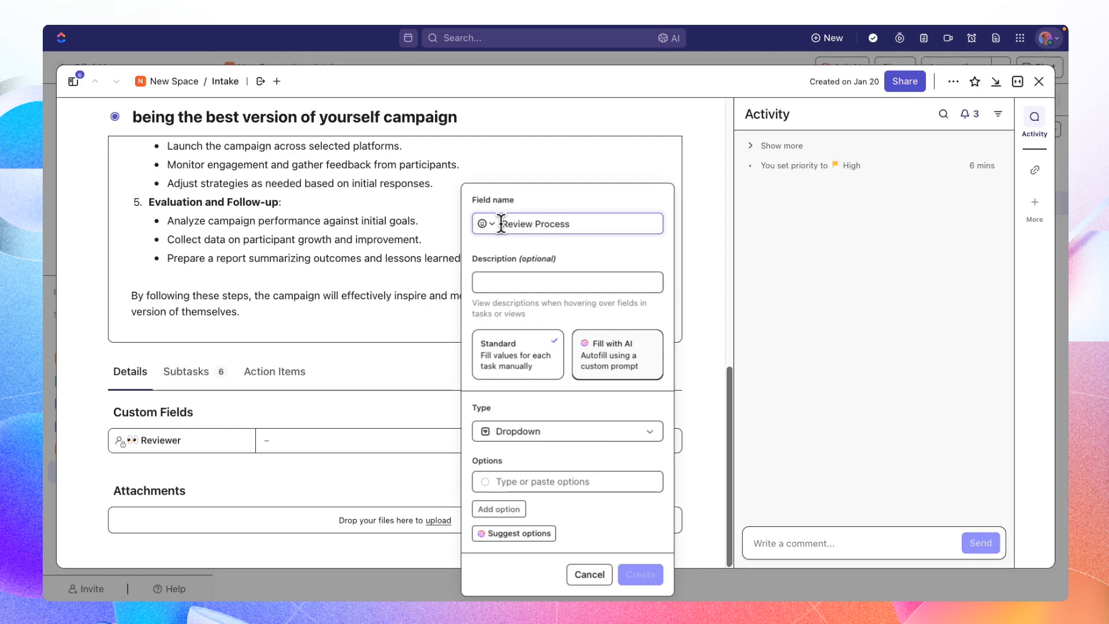
type("Campaign")
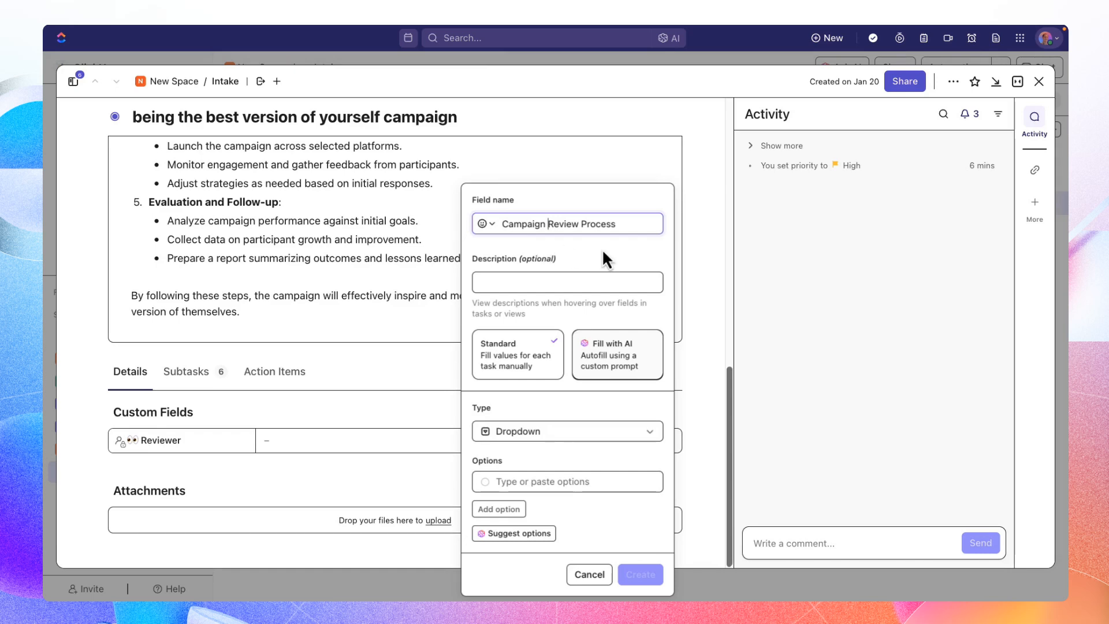
- Fill the dropdown with AI-suggested options, from Not Started to Rejected, check them and create the field
left_click(523, 533)
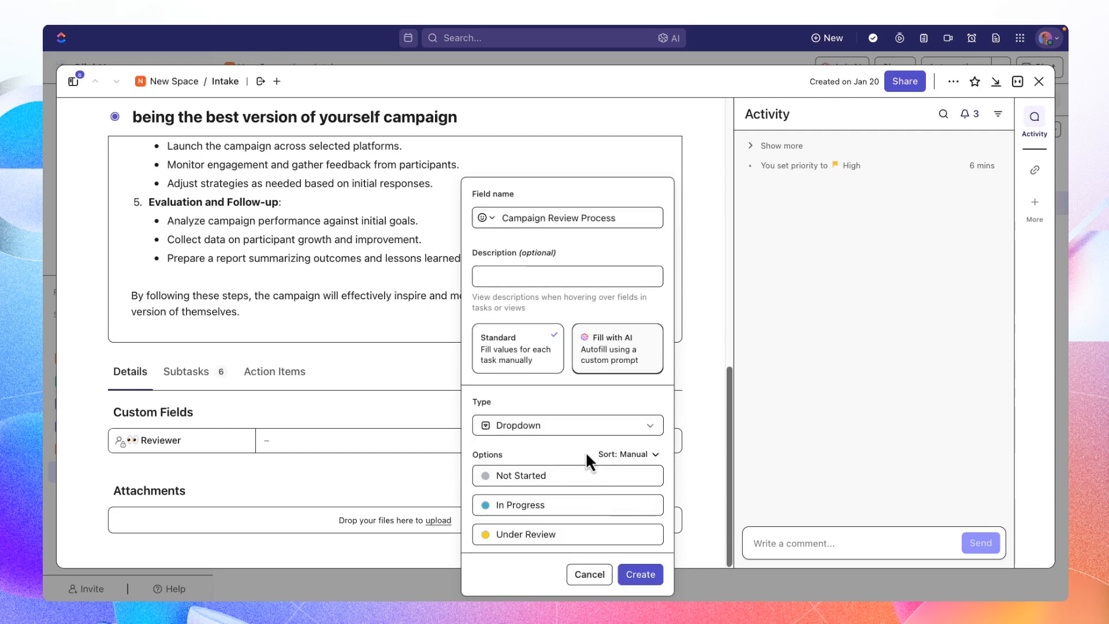
scroll(585, 451, "down", 1)
scroll(594, 488, "down", 2)
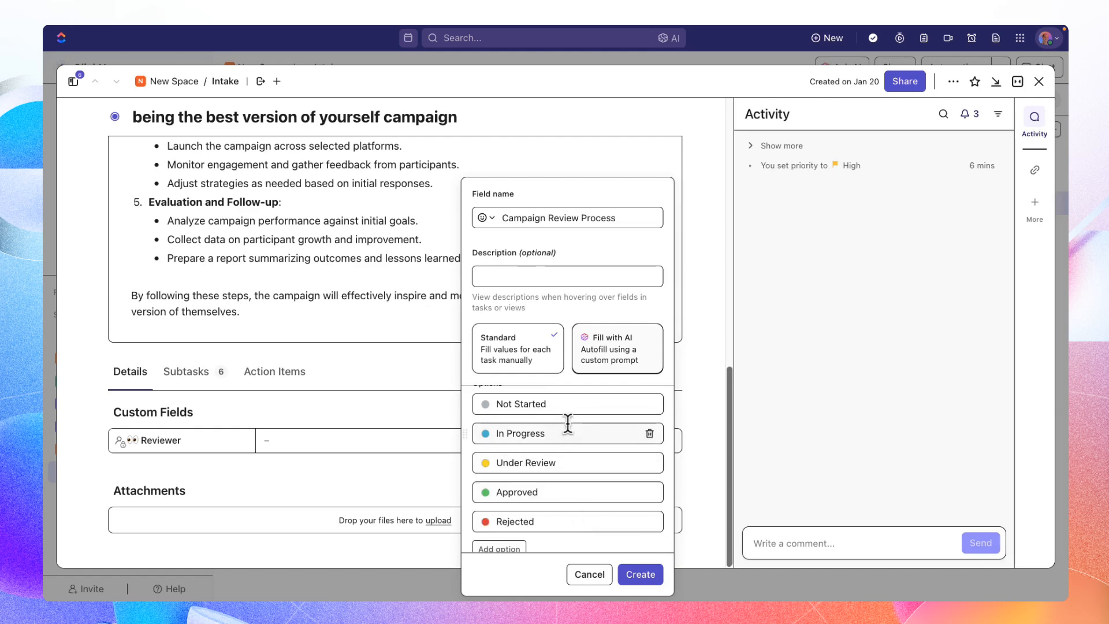
scroll(568, 423, "up", 3)
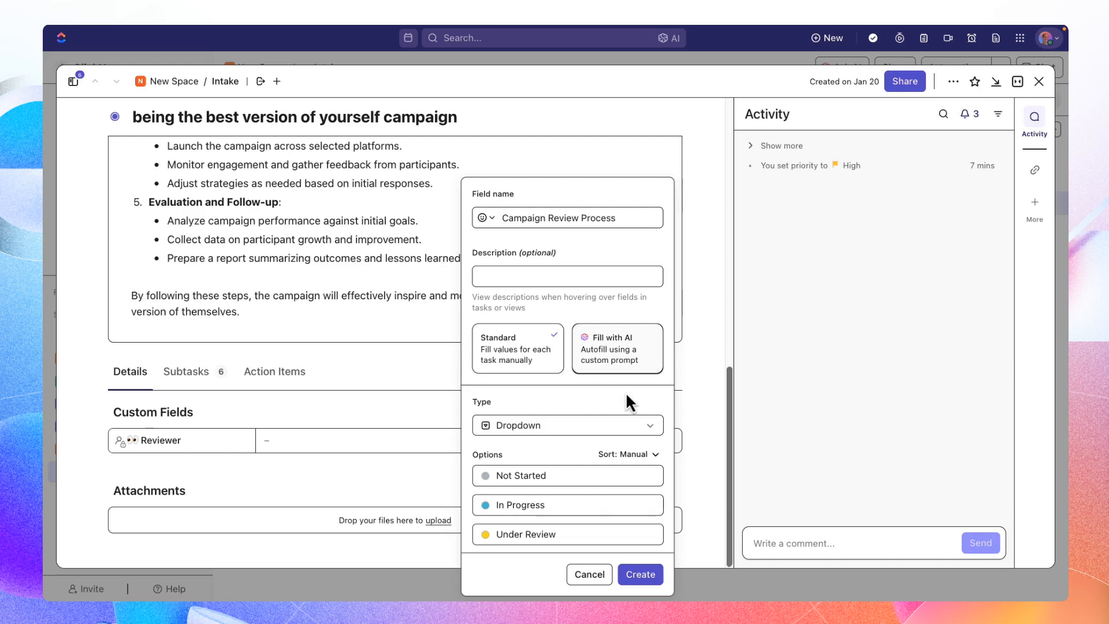
scroll(626, 392, "down", 3)
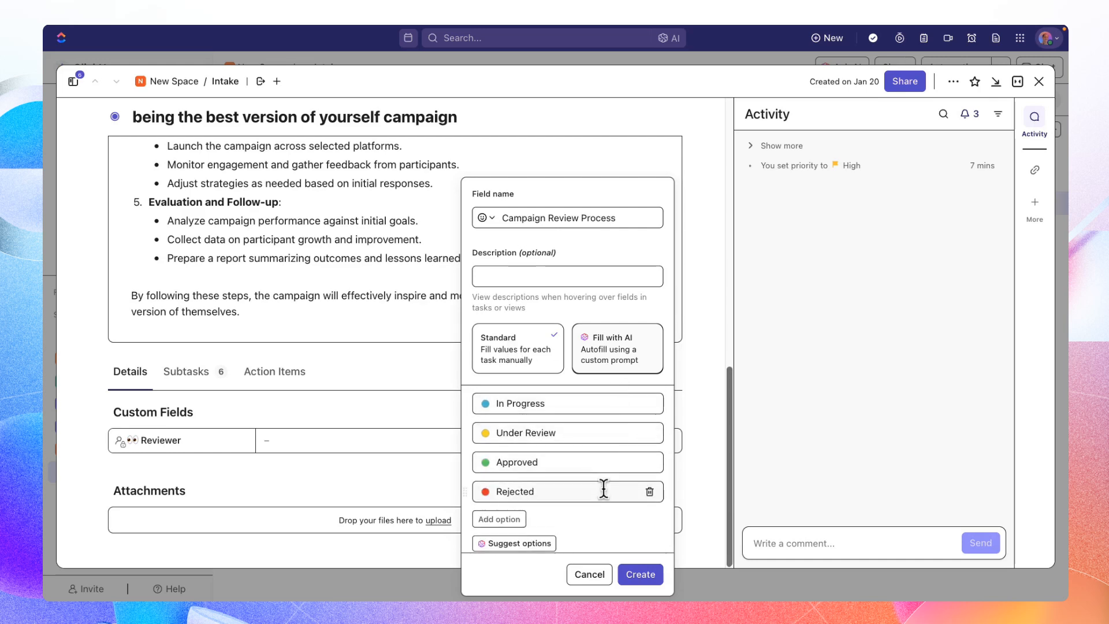
left_click(641, 575)
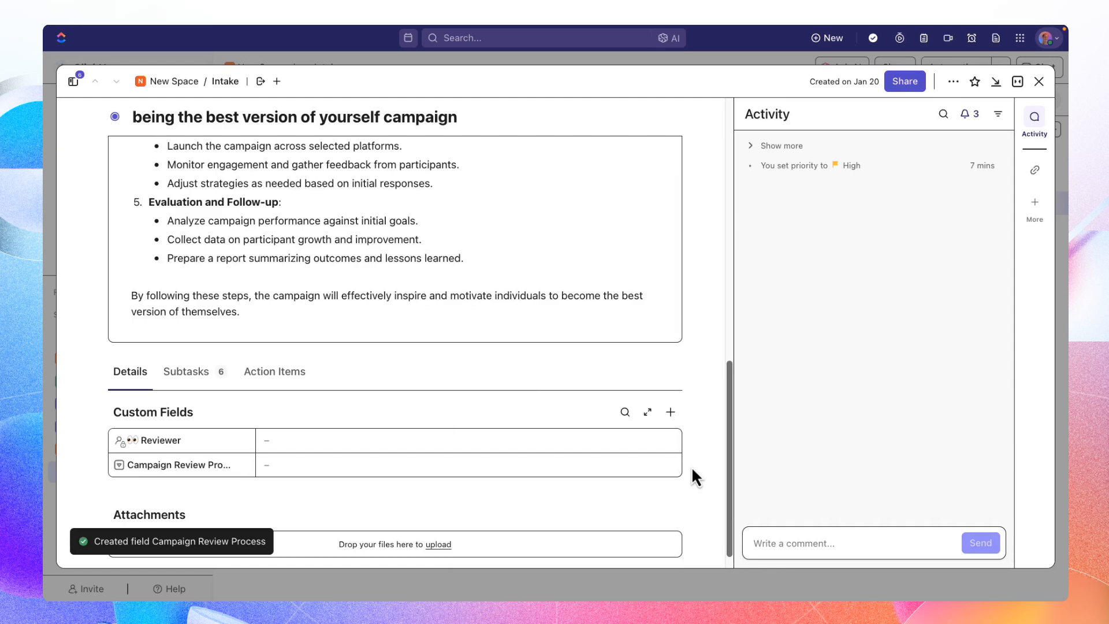
- Assign the first teammate listed after Me as Reviewer and set Campaign Review Process to Not Started
scroll(692, 466, "down", 1)
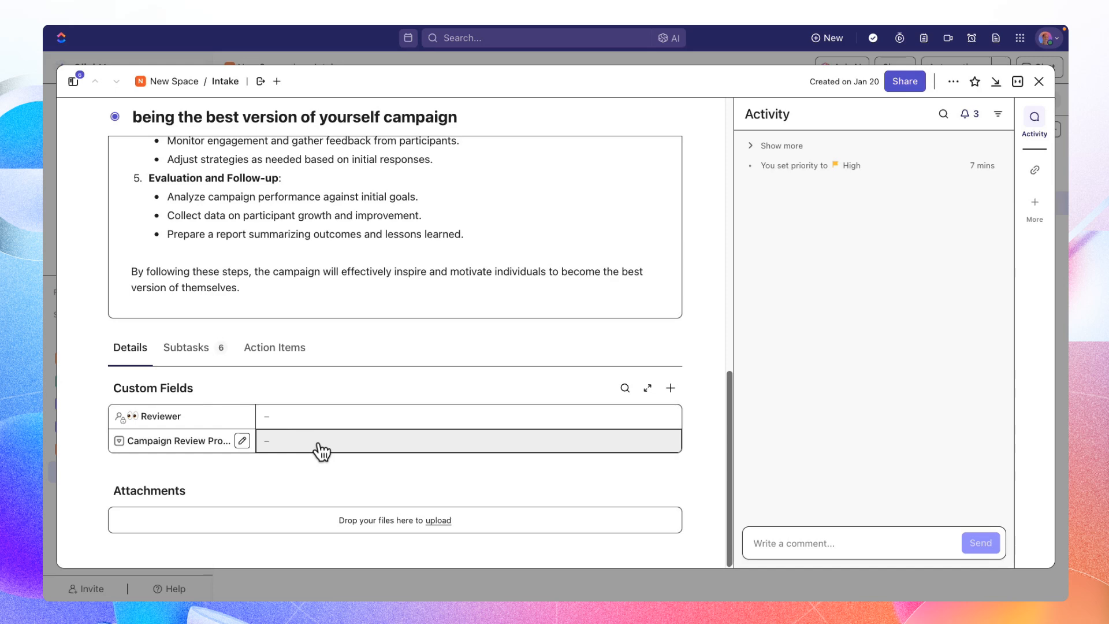
left_click(288, 416)
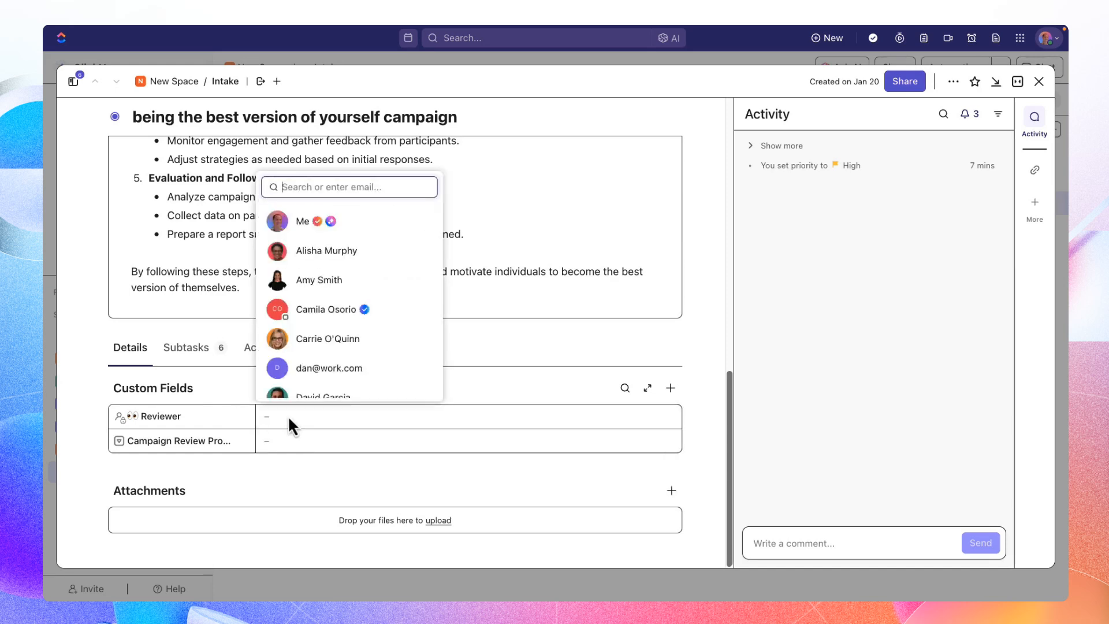
left_click(285, 250)
left_click(272, 445)
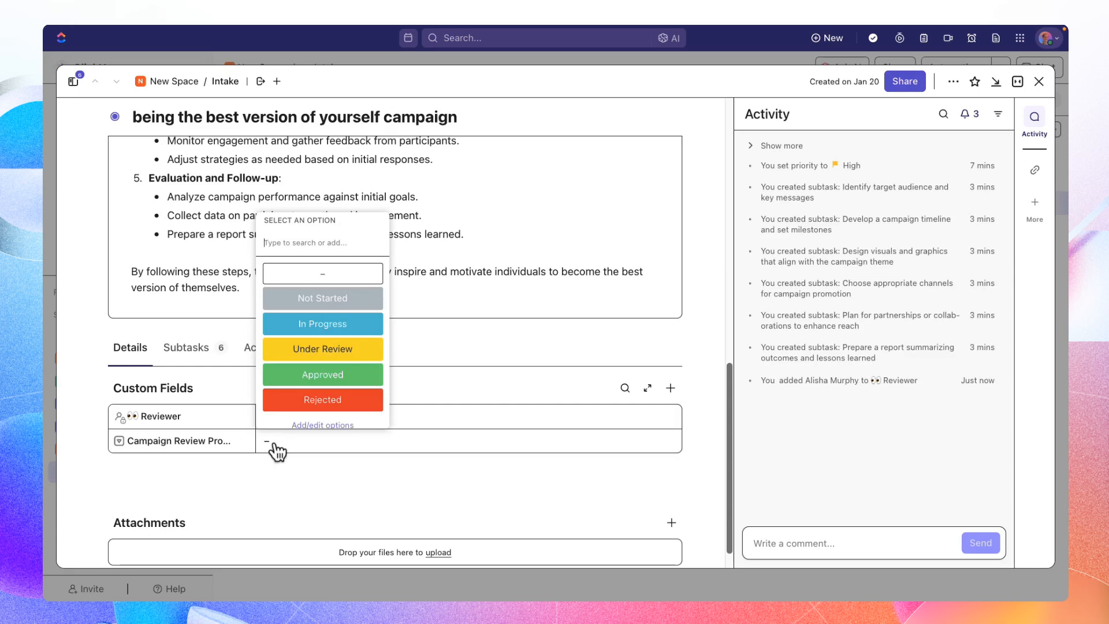
left_click(304, 298)
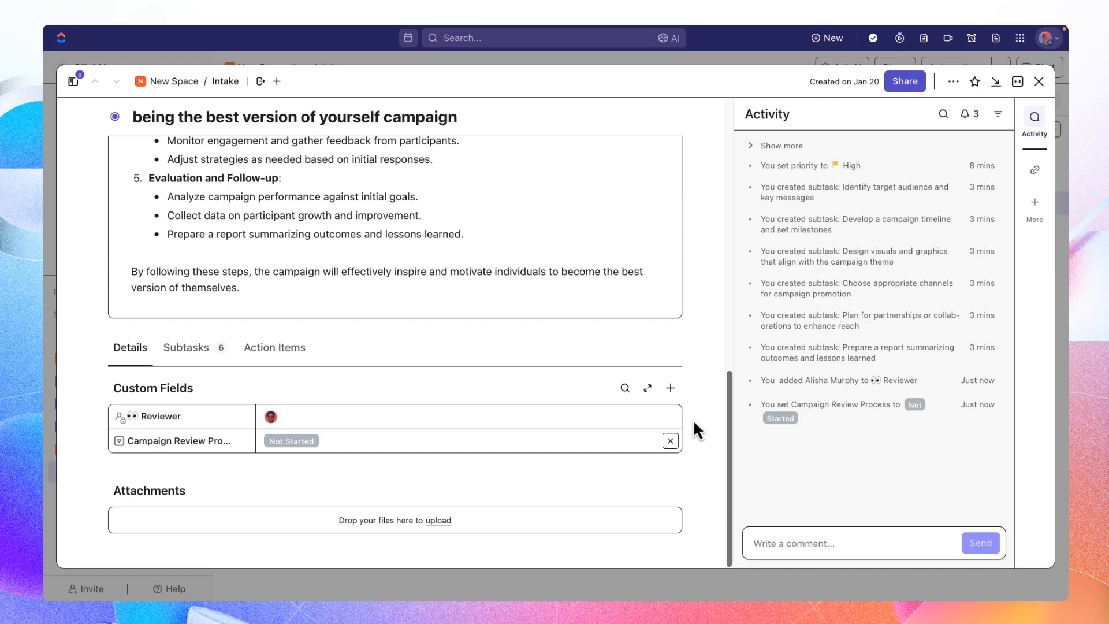
- Post a comment on the task that mentions the assigned reviewer and says "I've added you as a reviewer here!"
left_click(775, 540)
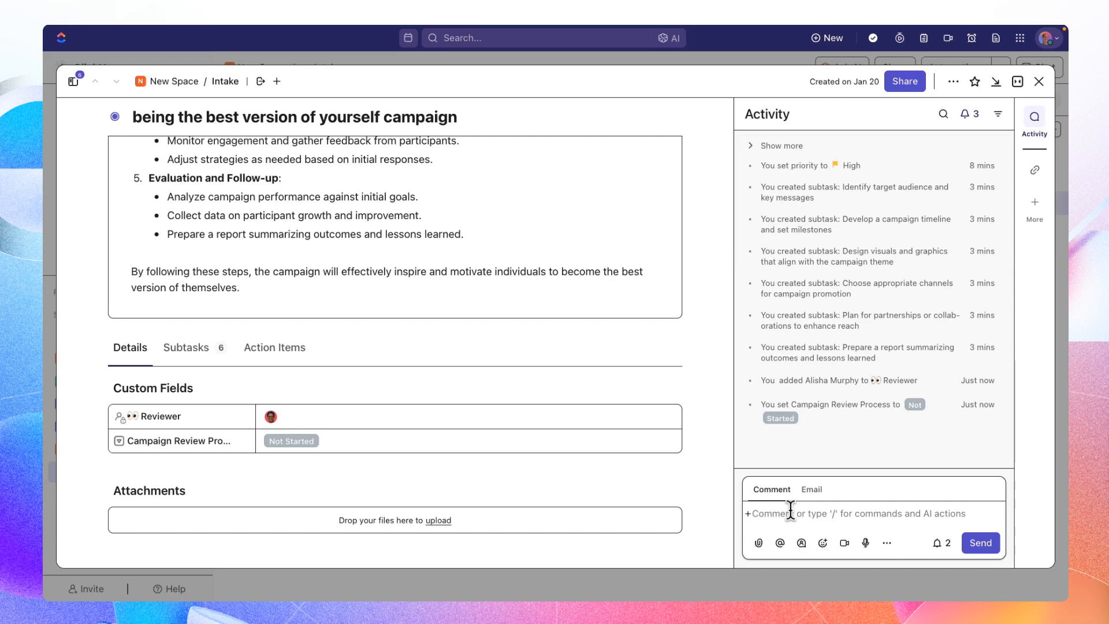
type("@")
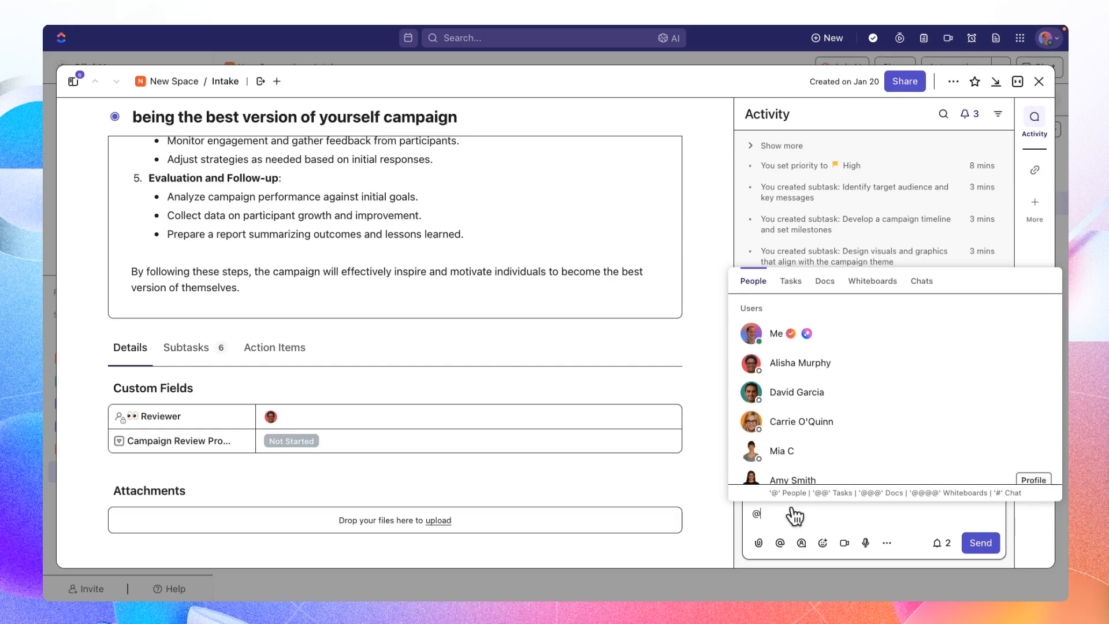
left_click(788, 373)
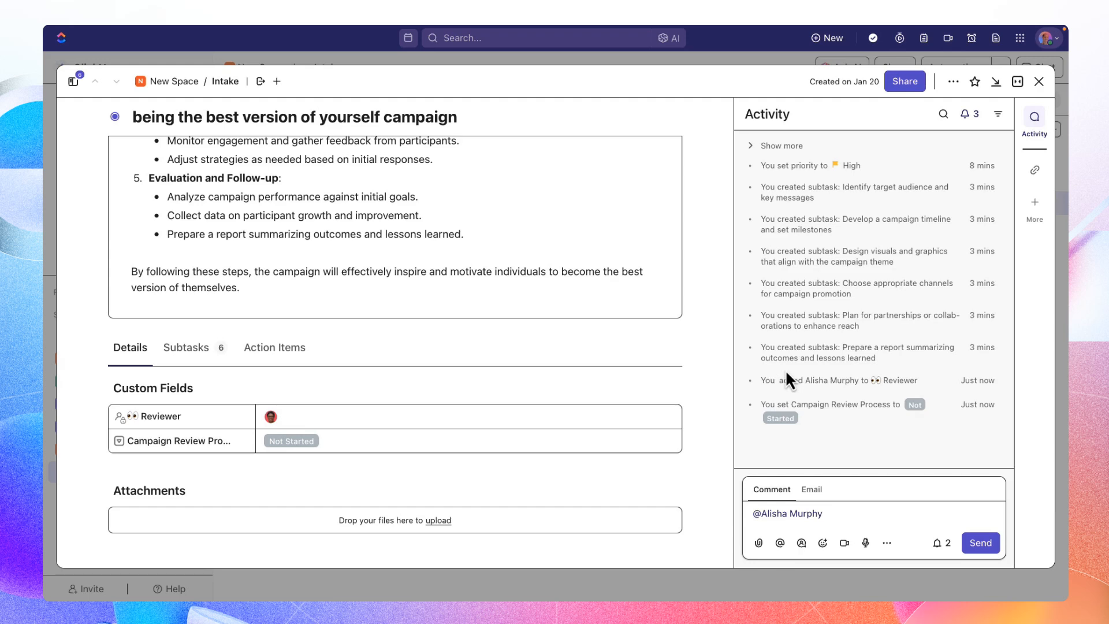
type("I've added you as a revi")
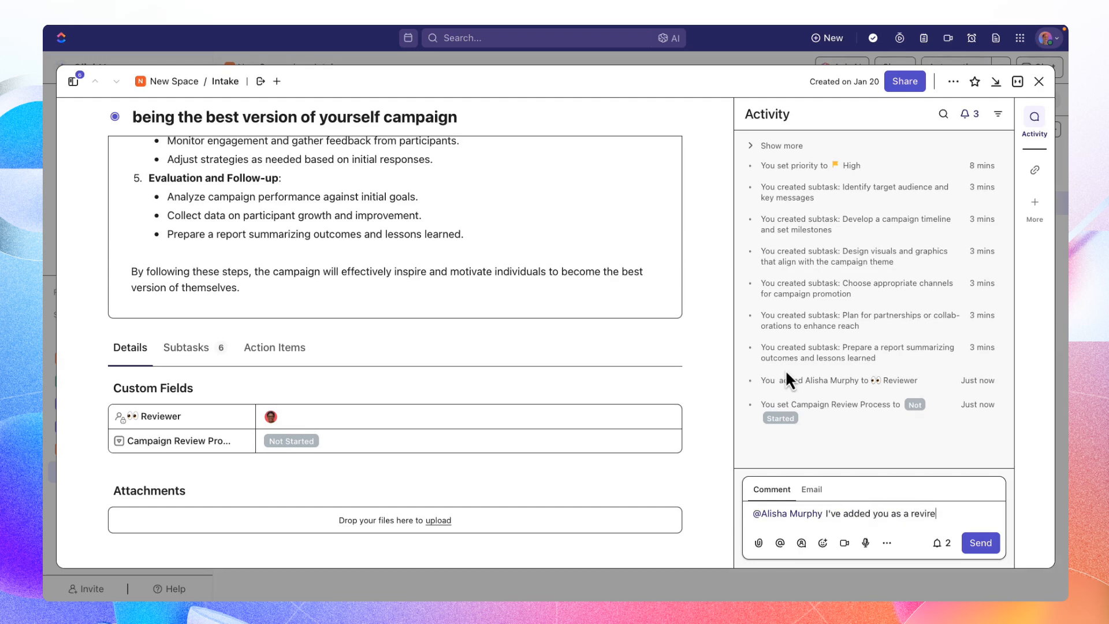
type("ewer here!")
left_click(980, 543)
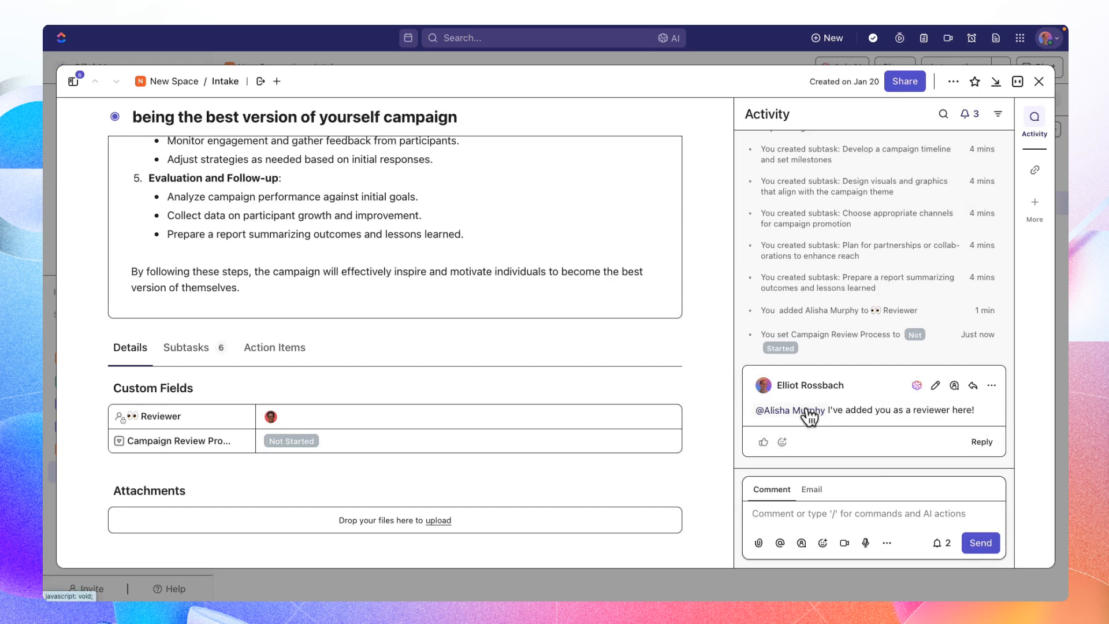
- Check who is watching the task without changing the watchers or the notification setting
mouse_move(809, 415)
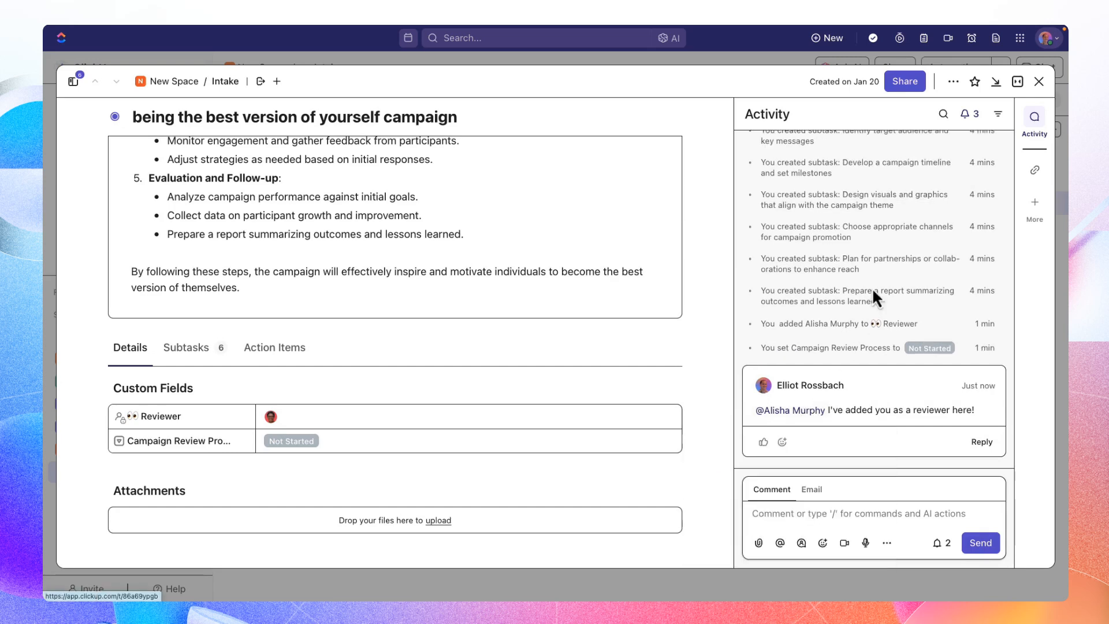
left_click(969, 114)
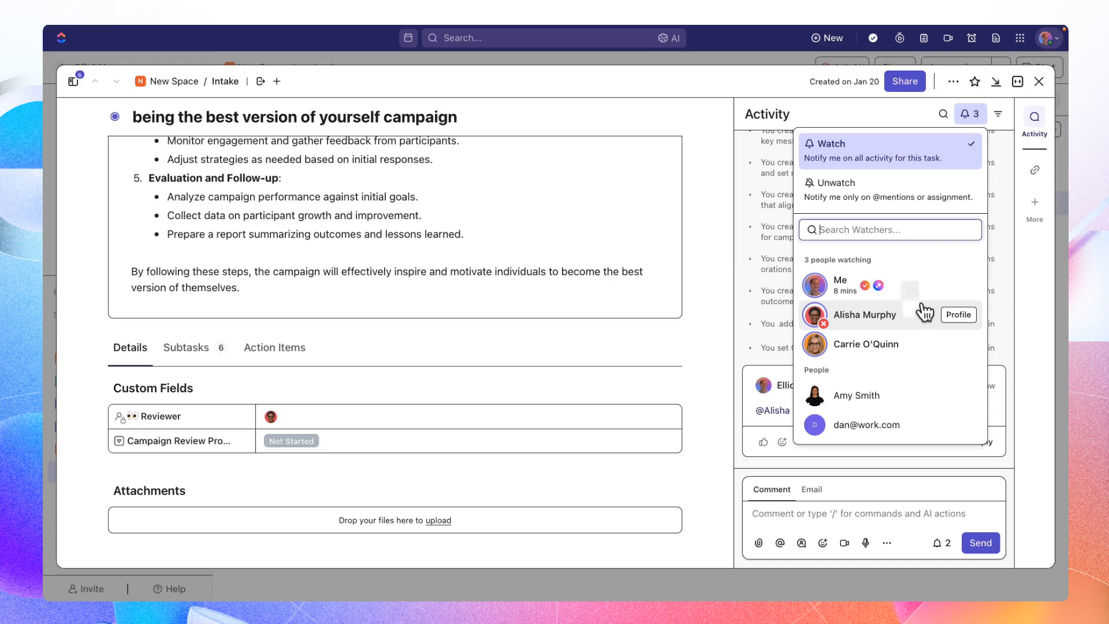
left_click(885, 114)
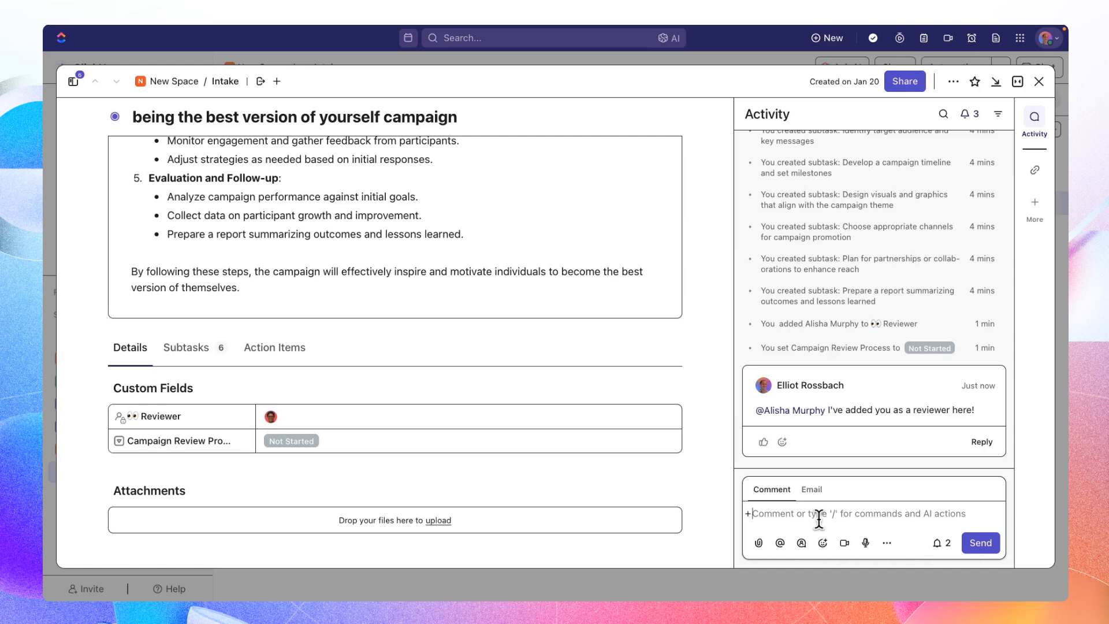
- Attach a new Doc to the task and title it "Being the best version of yourself campaign"
mouse_move(688, 404)
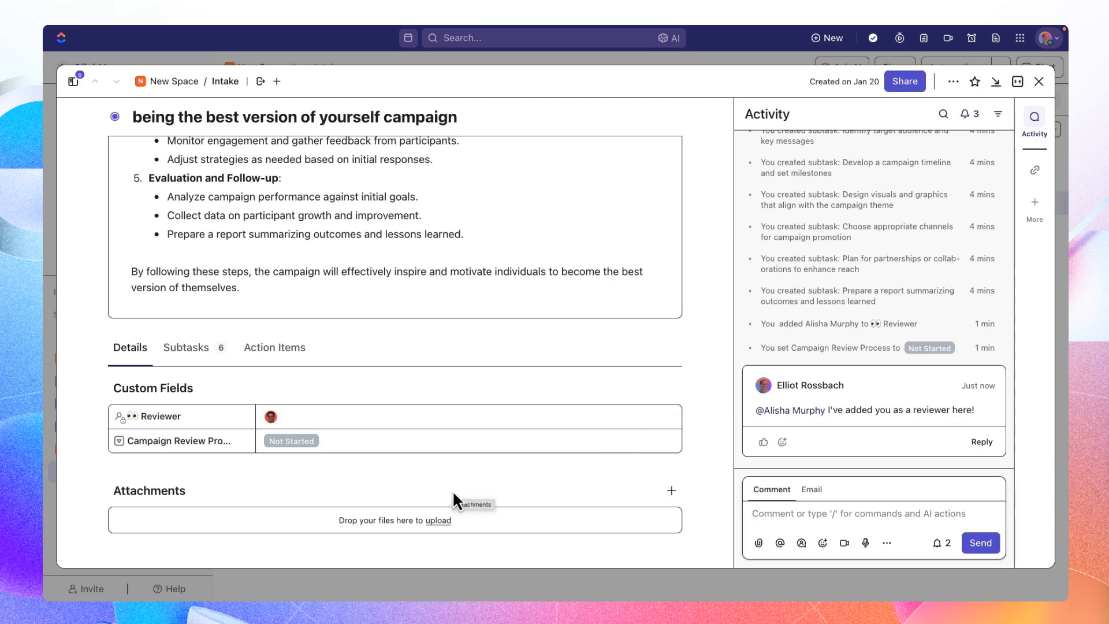
left_click(671, 492)
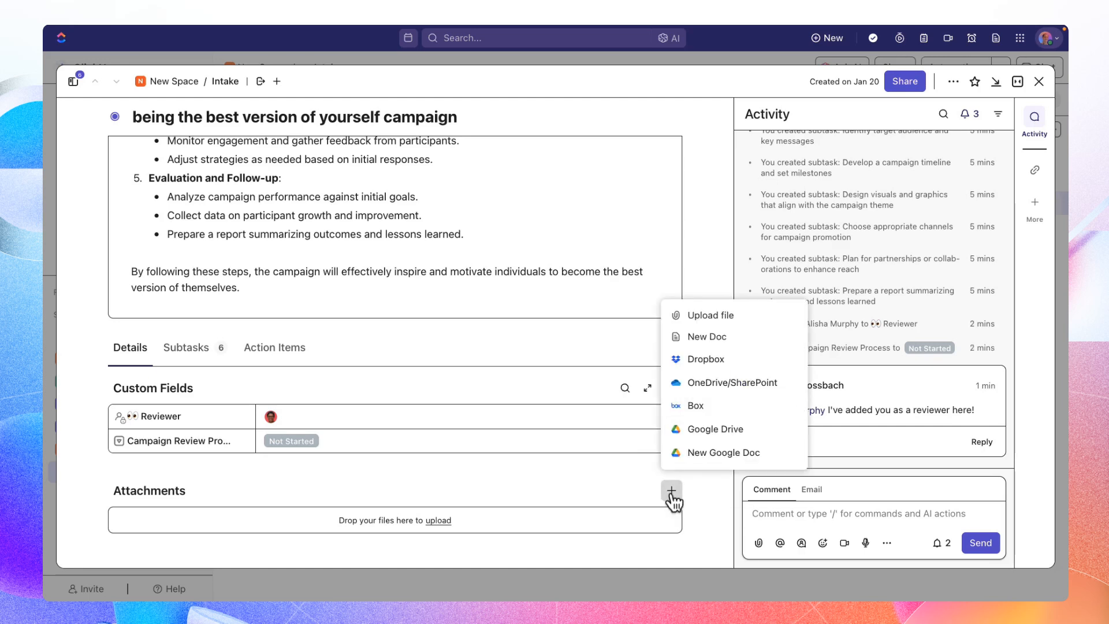
left_click(728, 342)
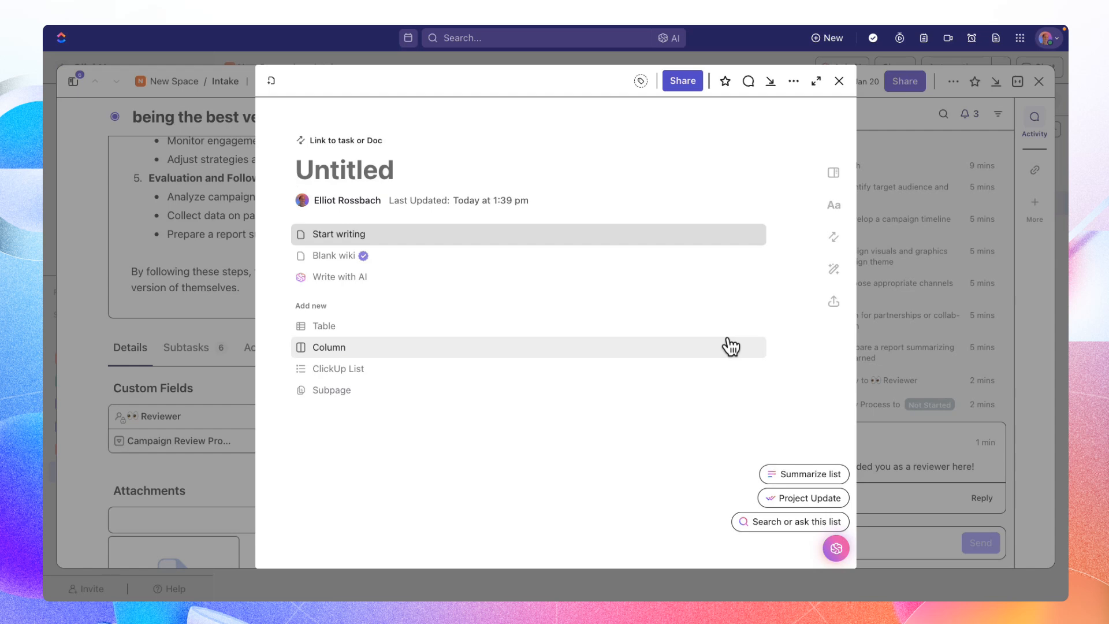
left_click(465, 236)
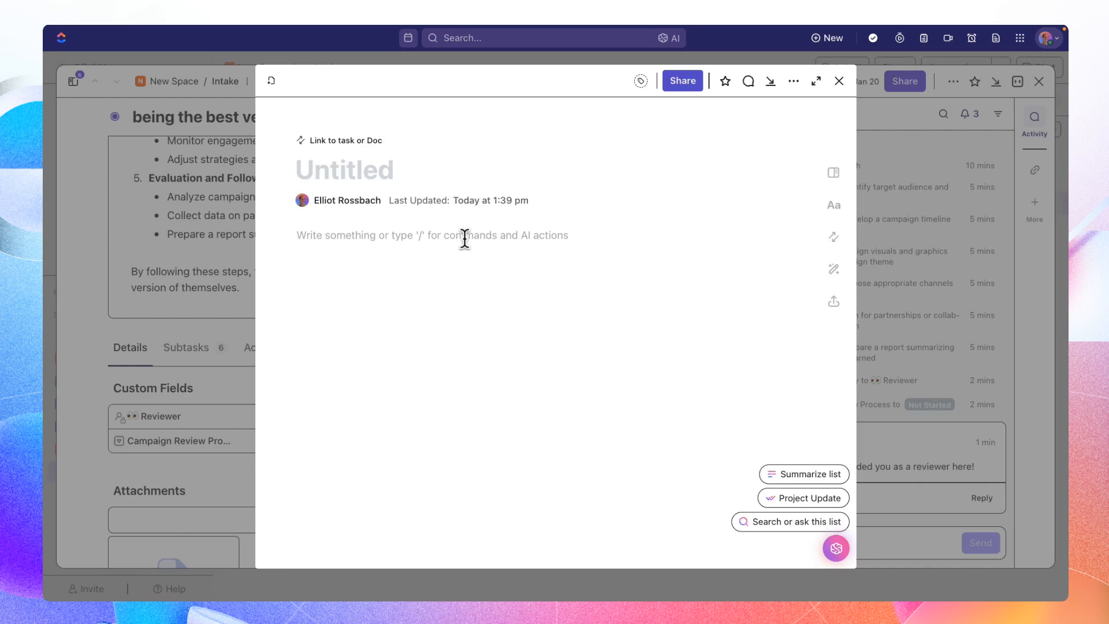
left_click(389, 171)
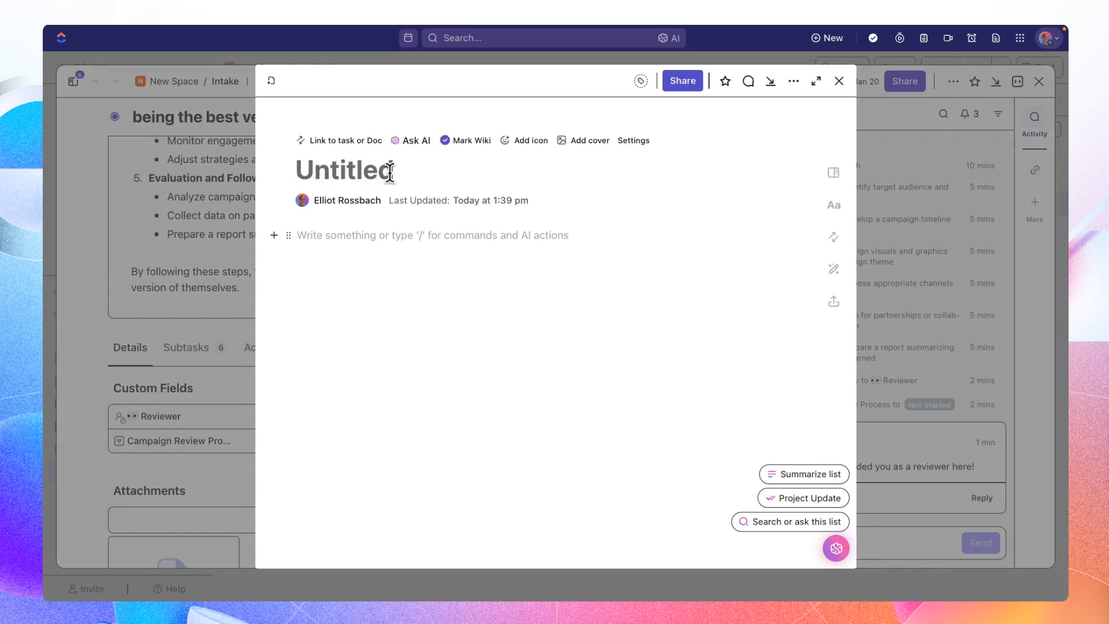
type("Being the ")
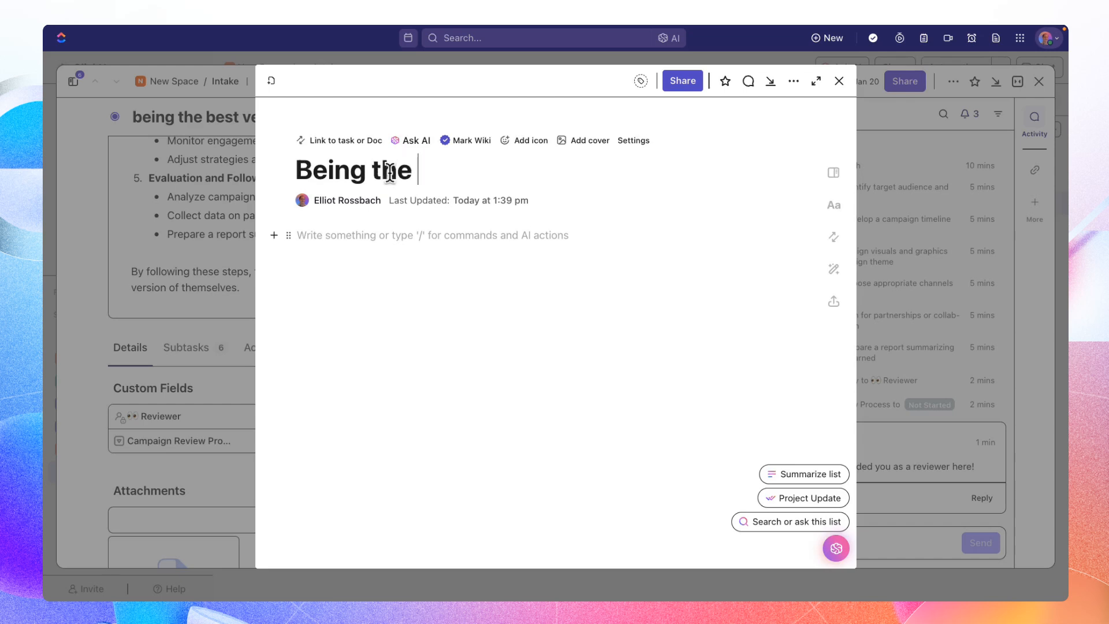
type("best version of yourself campaign")
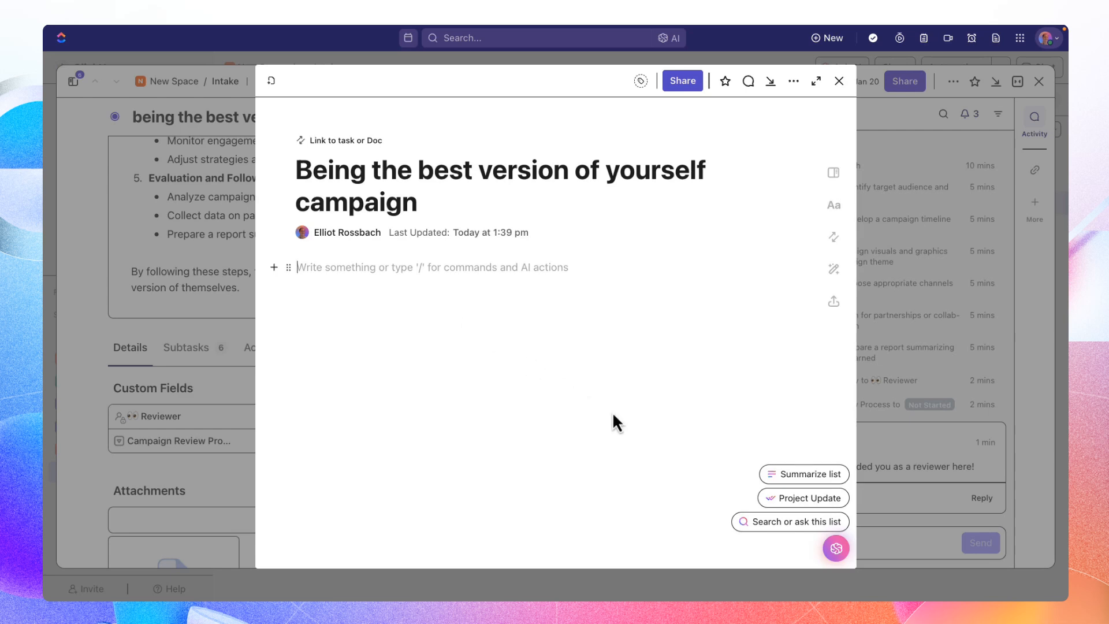
type("/ai")
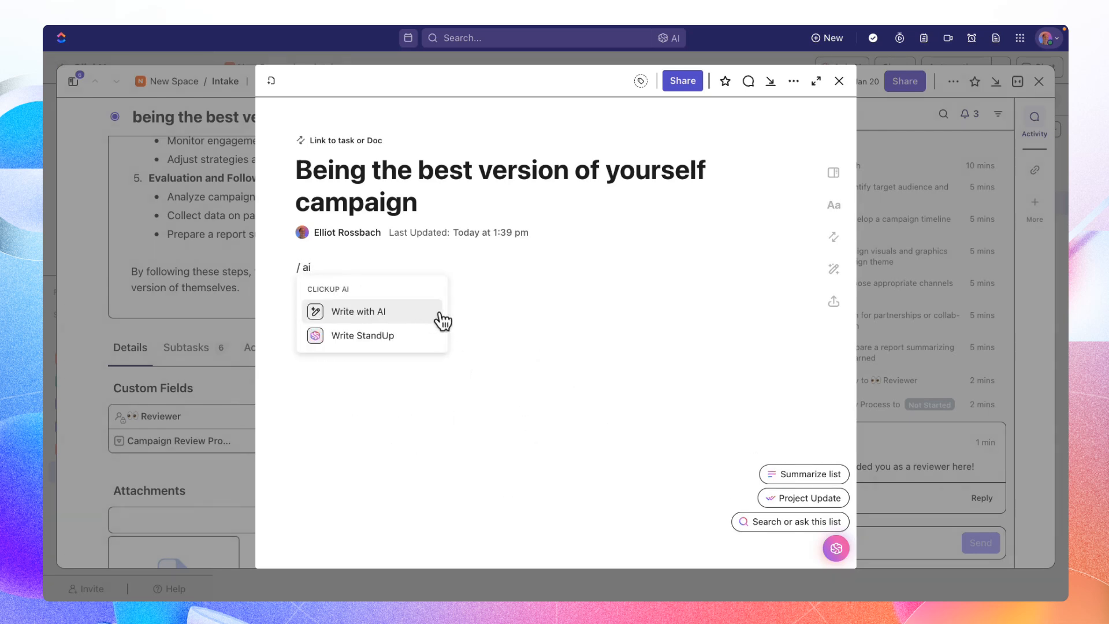
- Generate a plan in the Doc body with AI using the Create a plan suggestion and insert it below
left_click(442, 321)
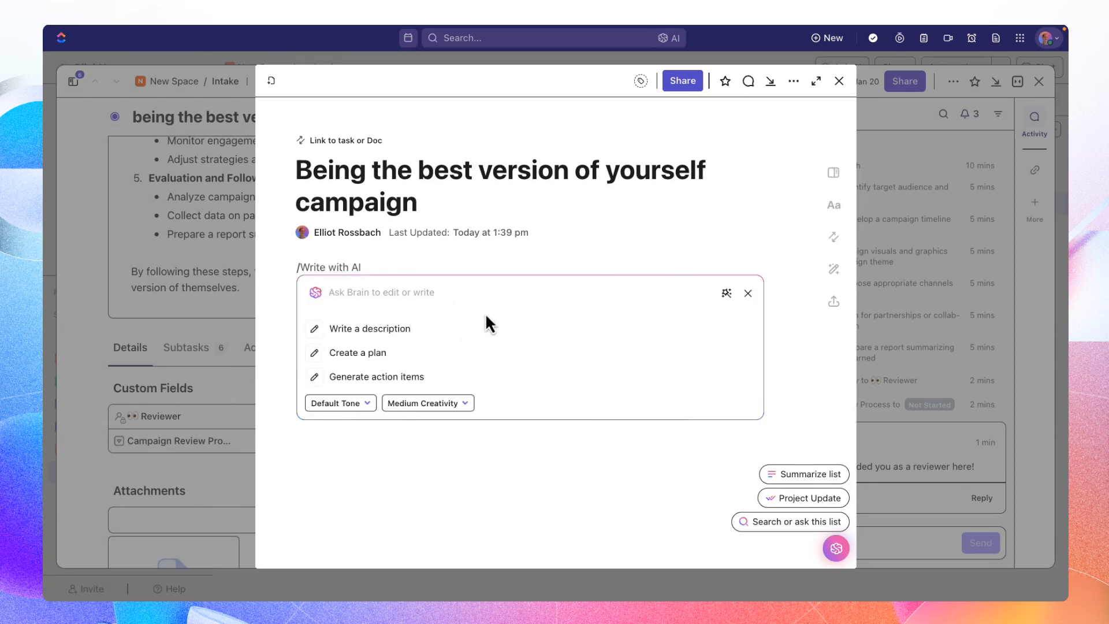
left_click(424, 358)
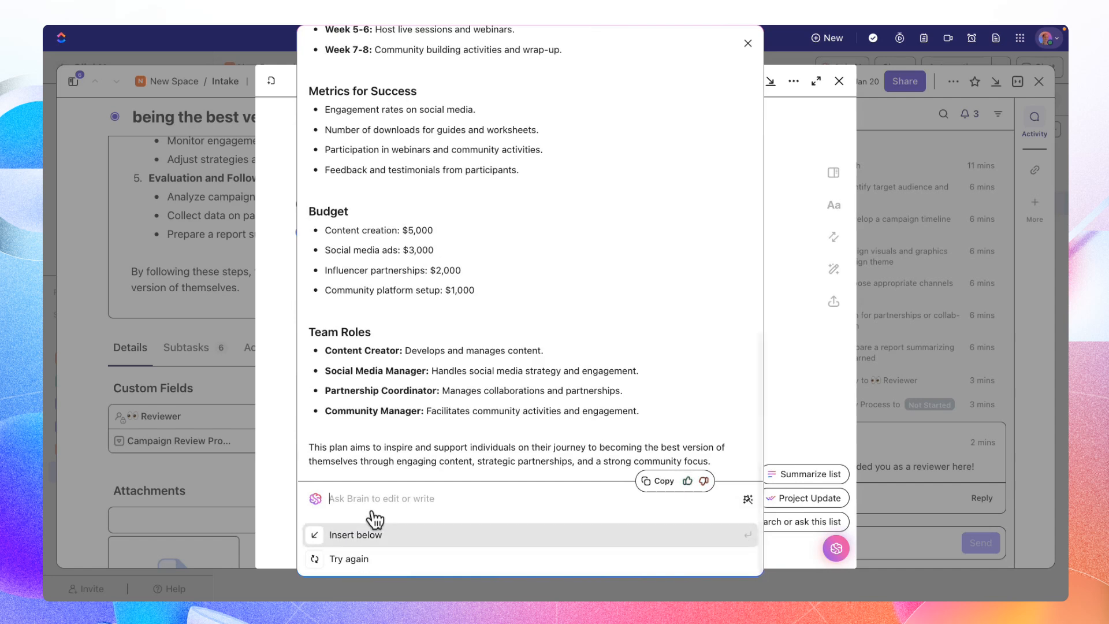
left_click(372, 546)
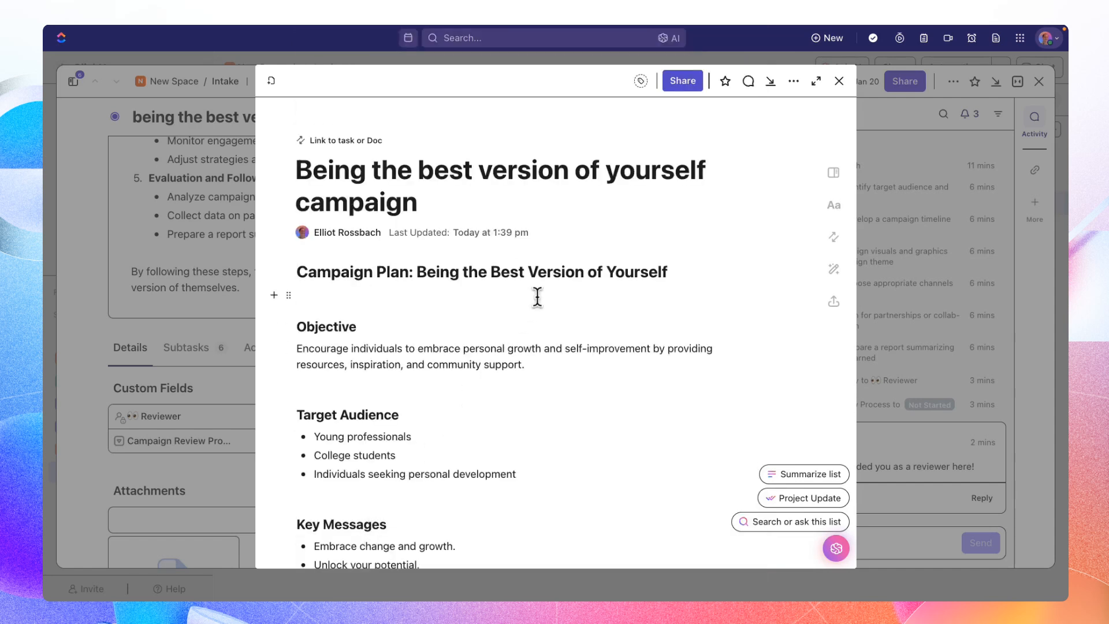
- Start a comment on the Doc's Target Audience heading and mention the task's reviewer in it
scroll(538, 298, "down", 2)
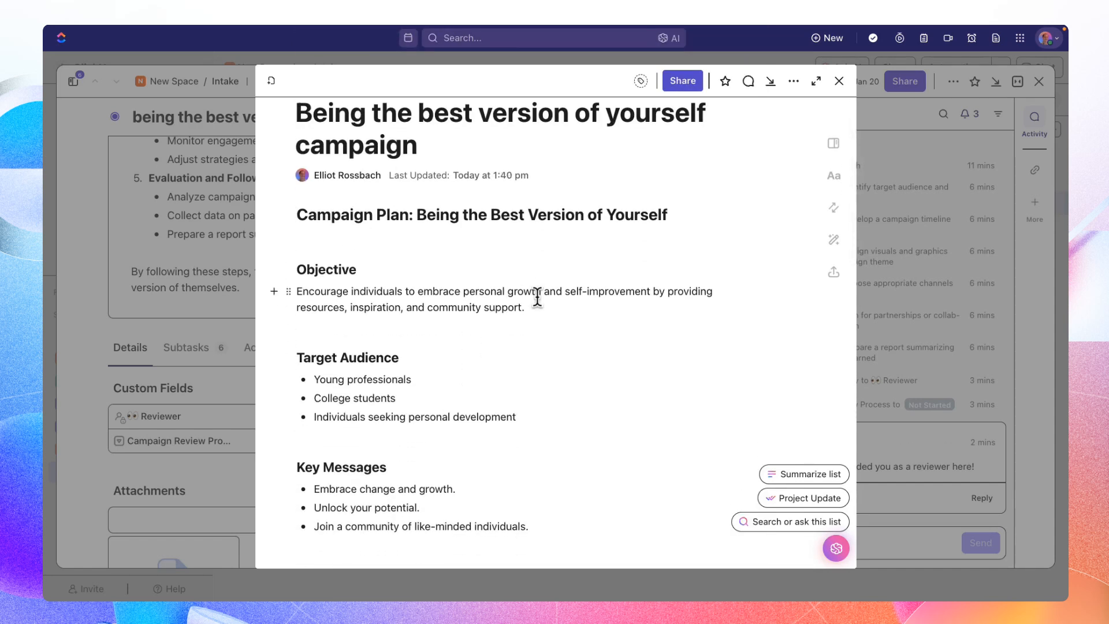
scroll(538, 298, "down", 1)
scroll(526, 335, "down", 3)
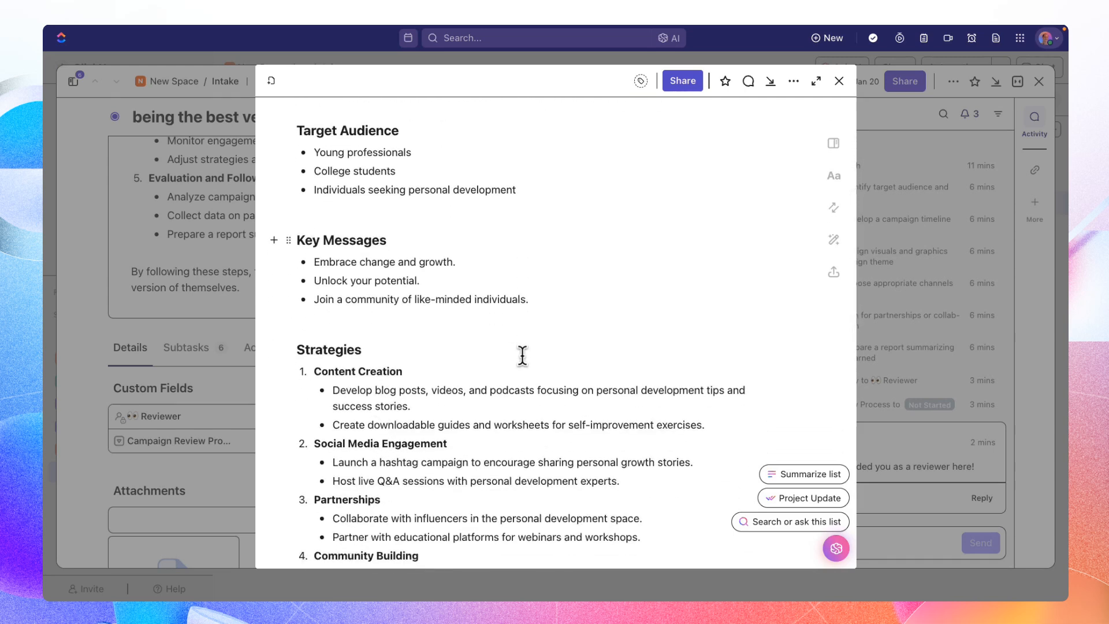
scroll(523, 355, "up", 5)
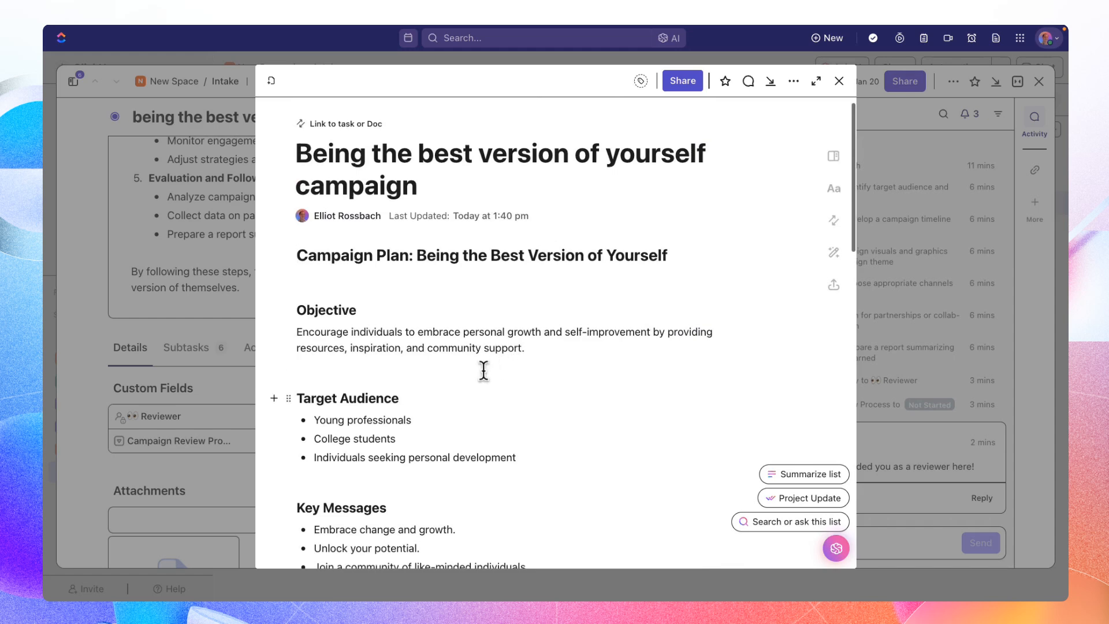
left_click_drag(402, 398, 295, 398)
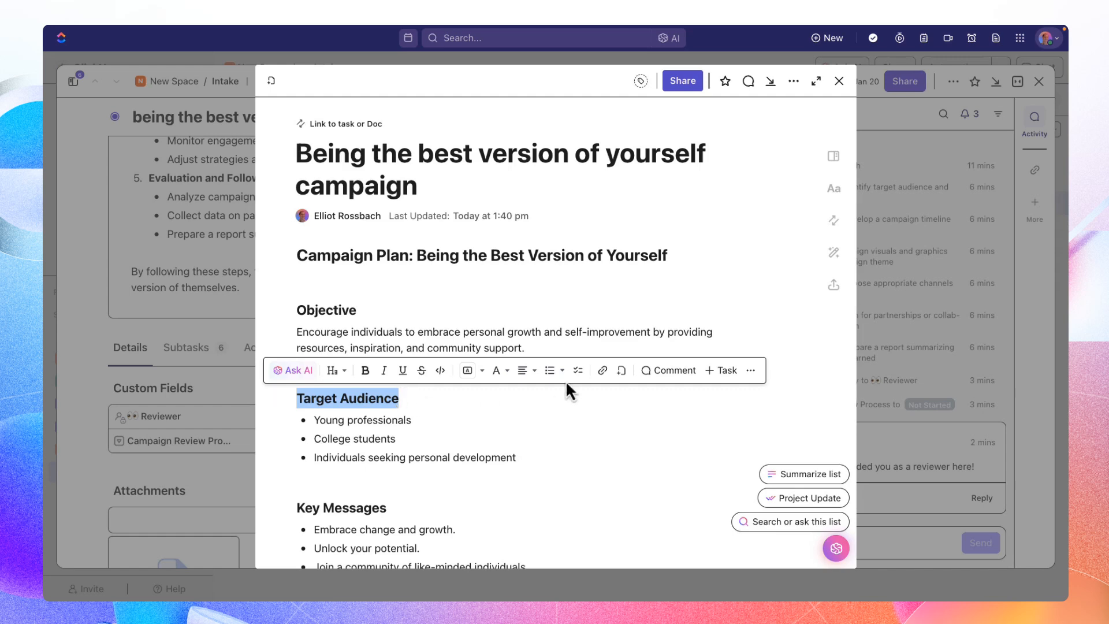
left_click(650, 371)
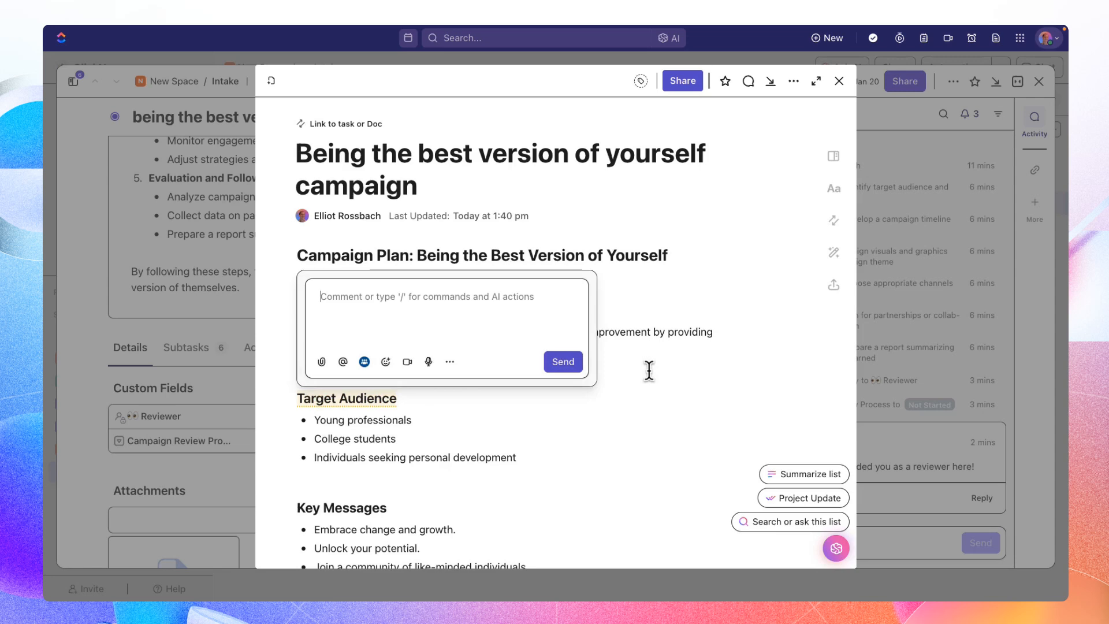
type("@alo")
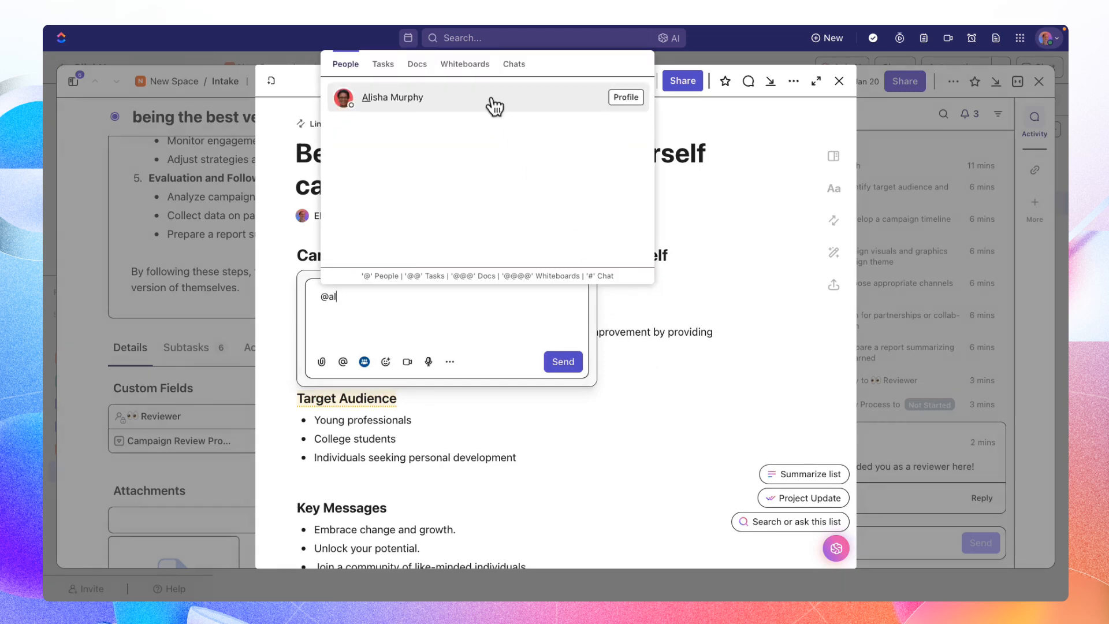
left_click(495, 104)
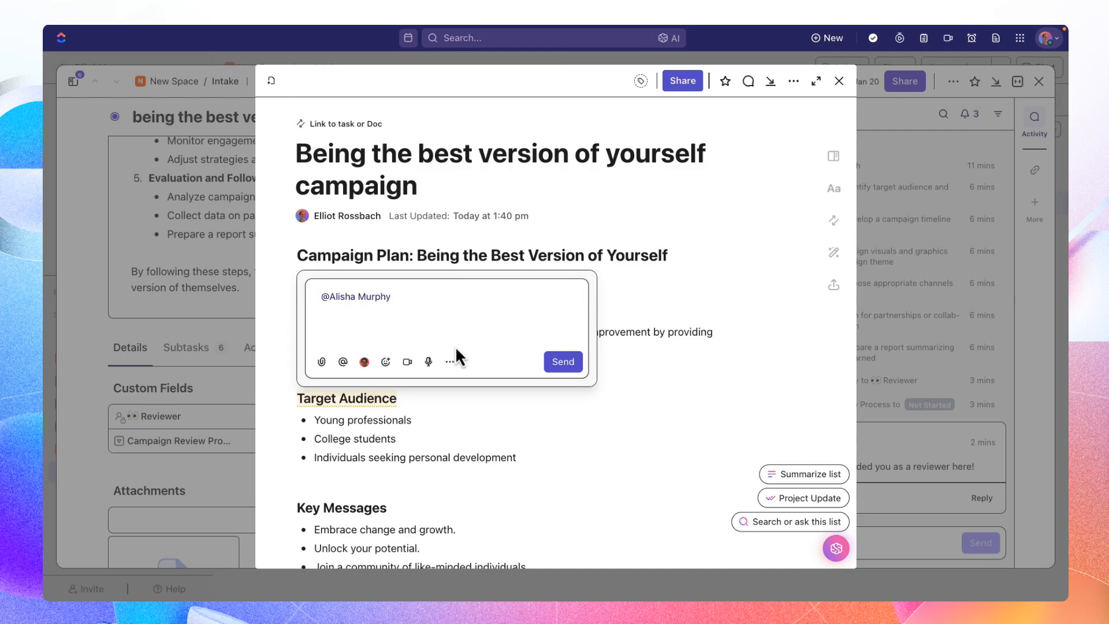
- Write "What do you think of this target audience" after the mention and send the comment
type("What do you thnk of this tar")
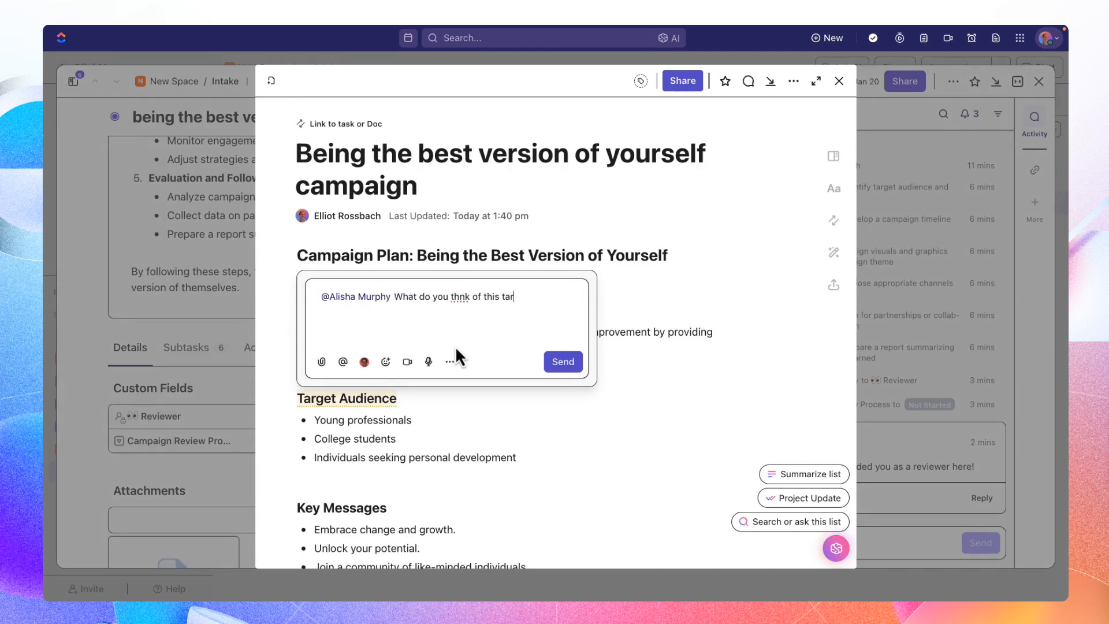
type("get audience")
double_click(459, 296)
type("think")
left_click(572, 362)
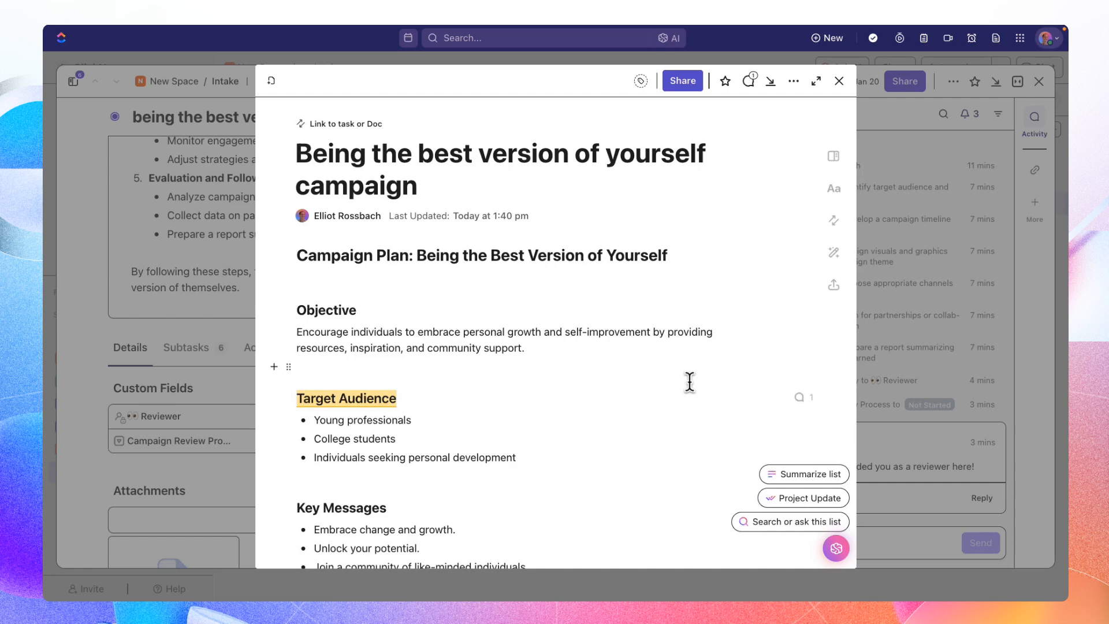
- Check the comment attached to the Target Audience heading, and close the Doc and the task to return to the Intake list
left_click(368, 397)
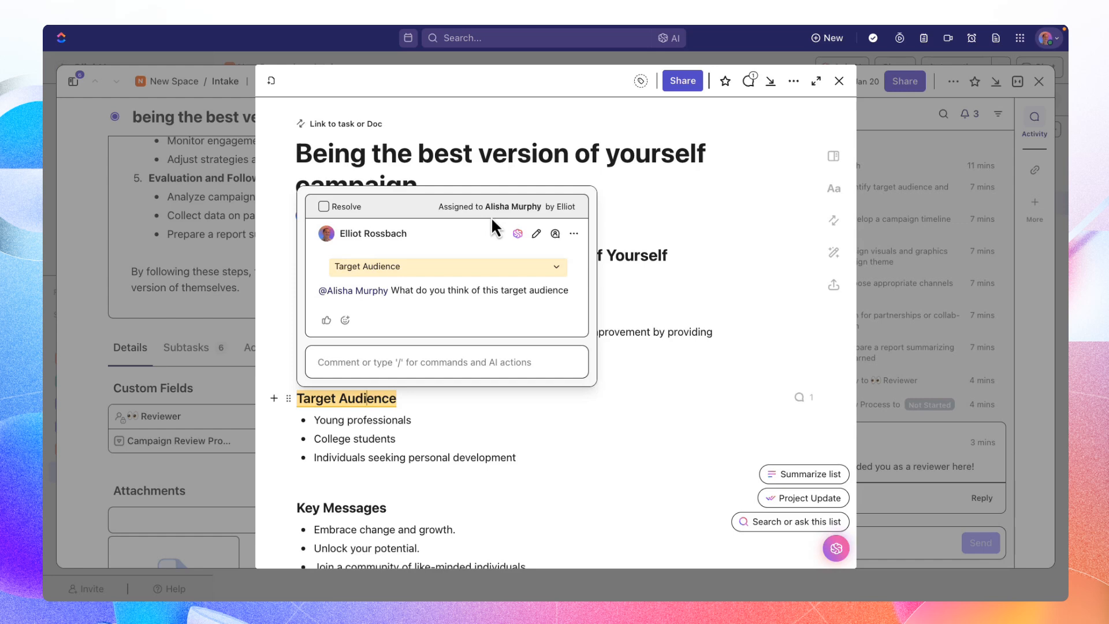
left_click(646, 358)
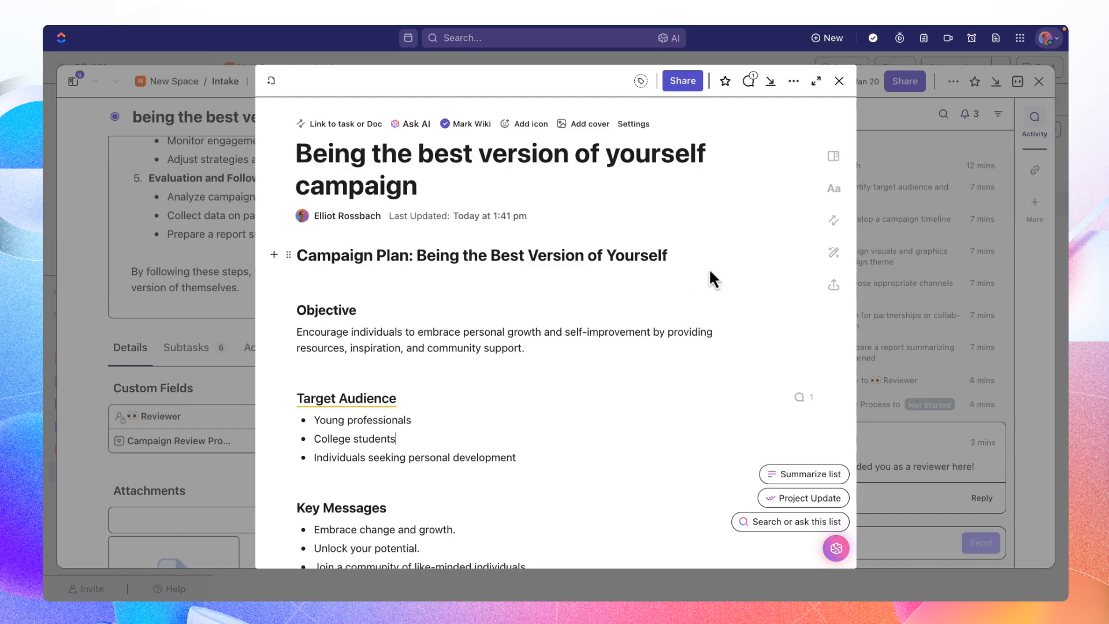
left_click(839, 81)
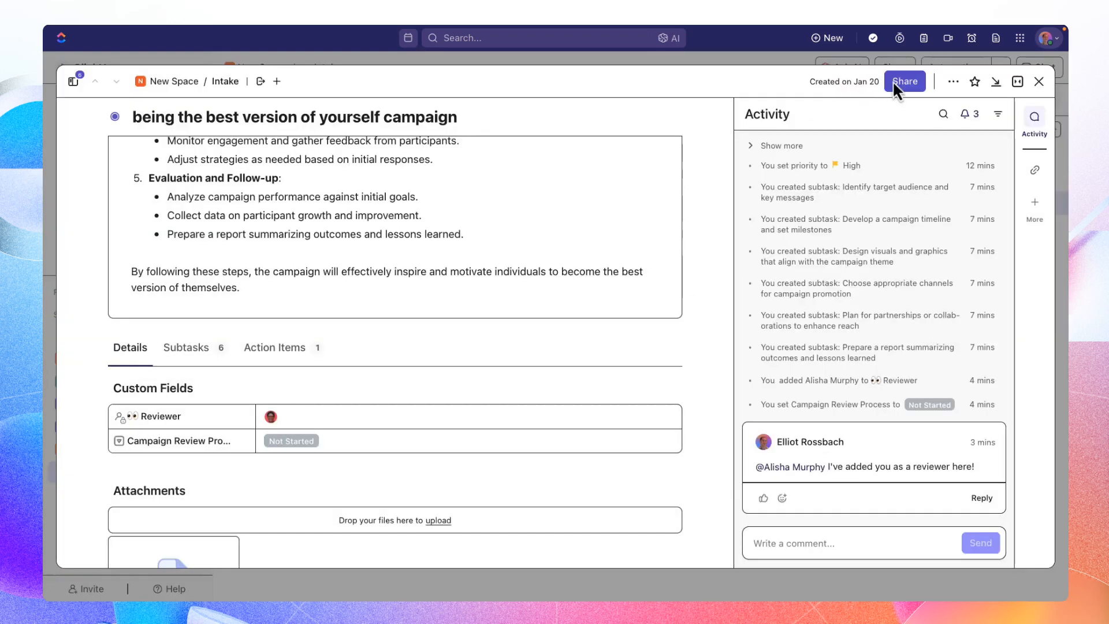
left_click(1039, 82)
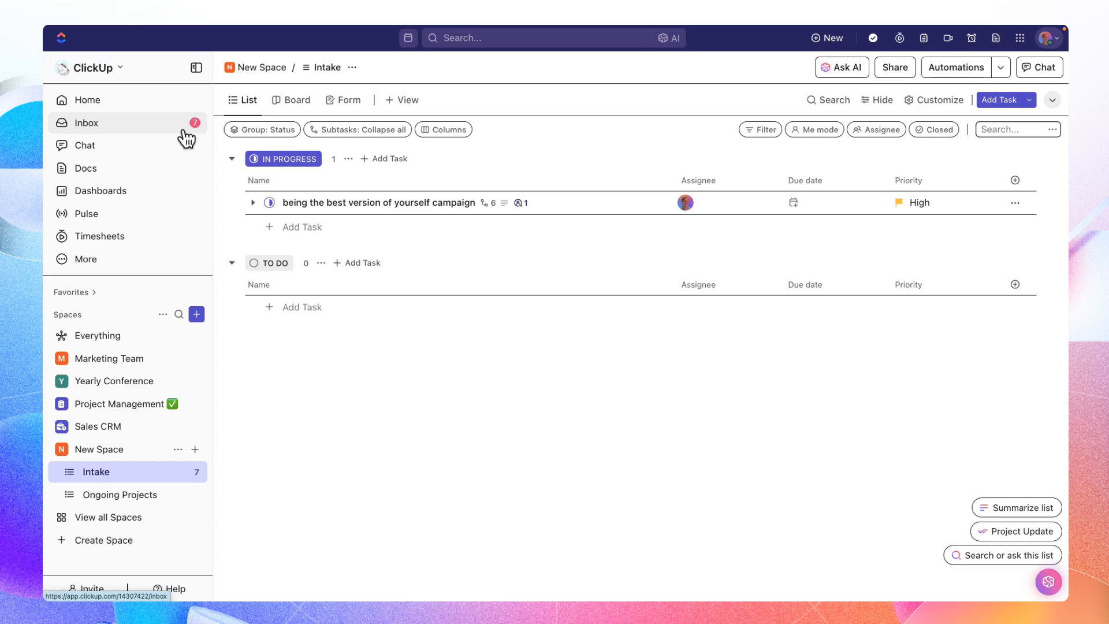
- Open the Inbox and look through the notifications under Important
left_click(153, 132)
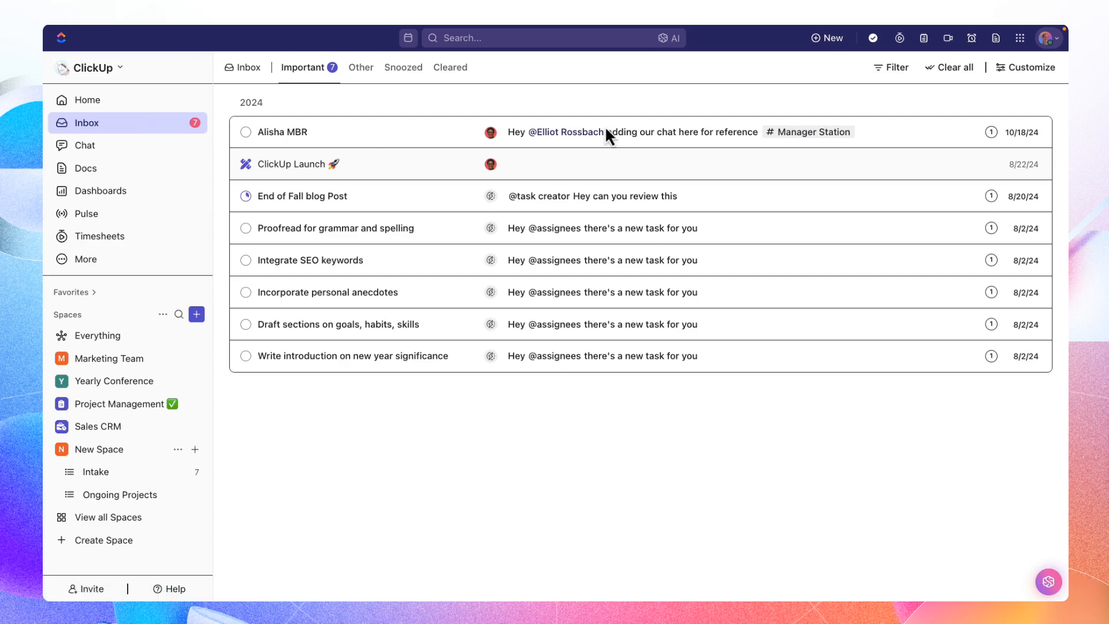
mouse_move(635, 135)
key("Down")
key("Down")
key("Down")
key("Down")
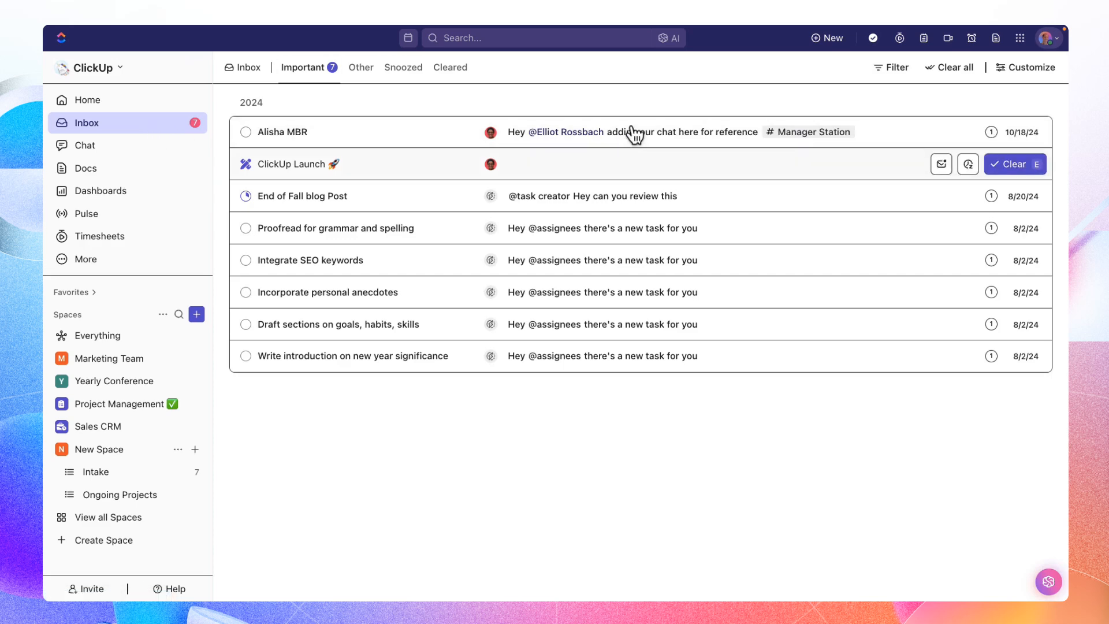
key("Down")
key("Down")
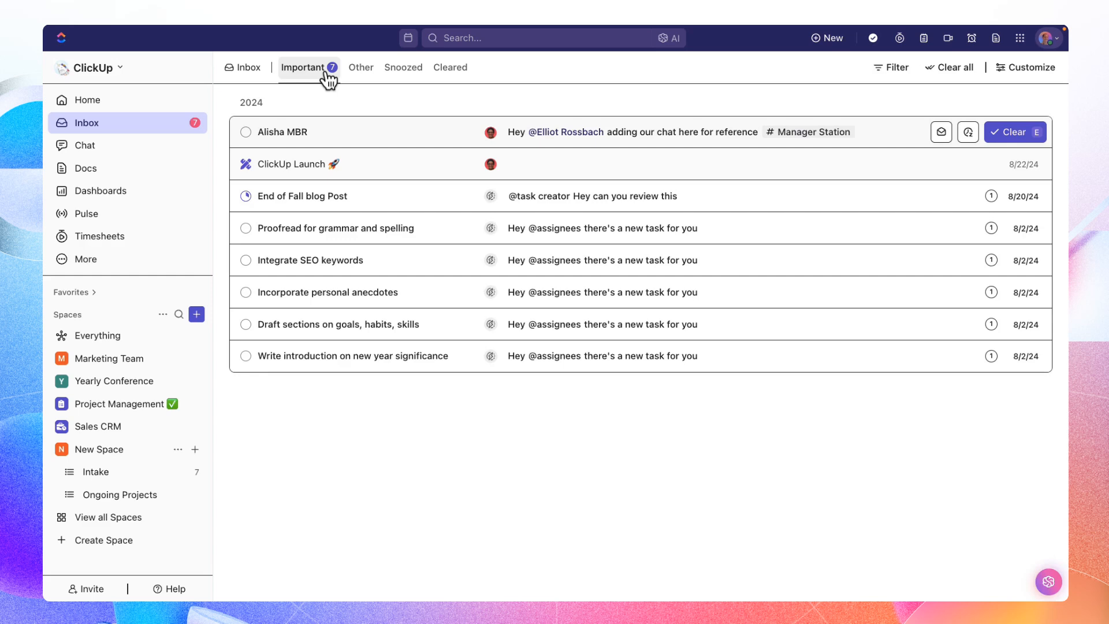
- Look through the Other, Snoozed and Cleared notifications in the Inbox, and return to the Important ones
left_click(361, 74)
left_click(404, 76)
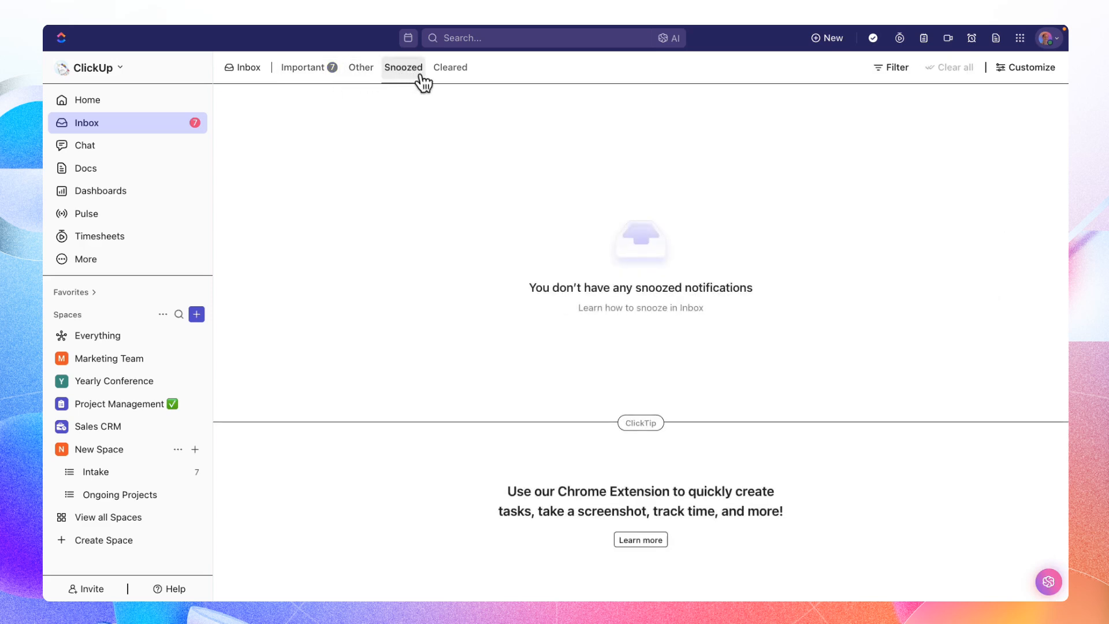
left_click(453, 78)
left_click(311, 75)
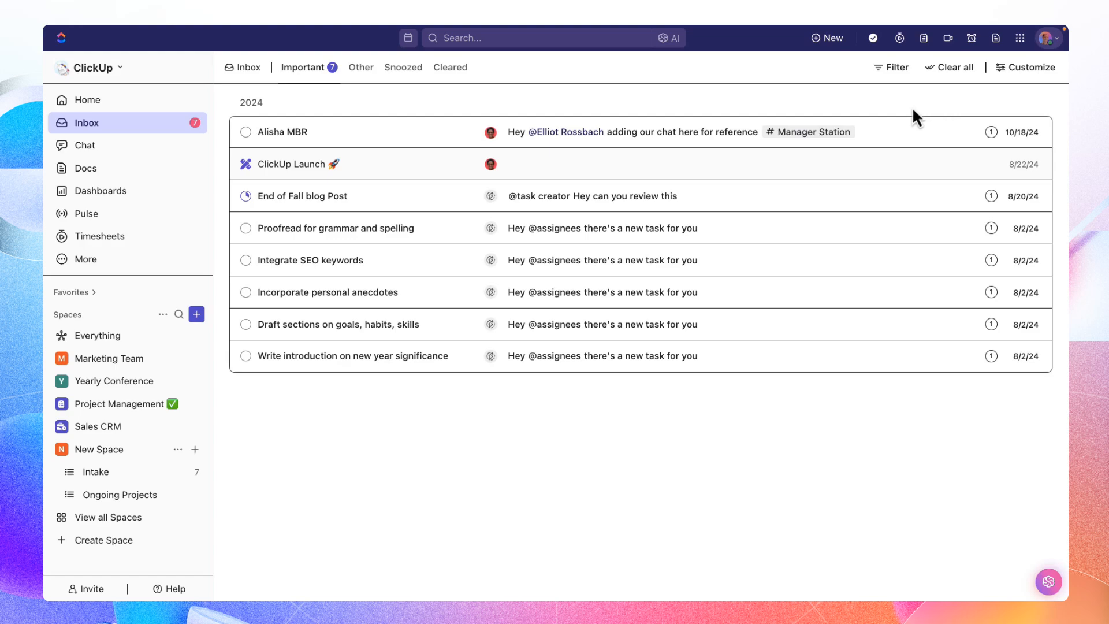
- Open the ClickUp Launch notification and examine the task's fields and its full implementation plan description
left_click(396, 173)
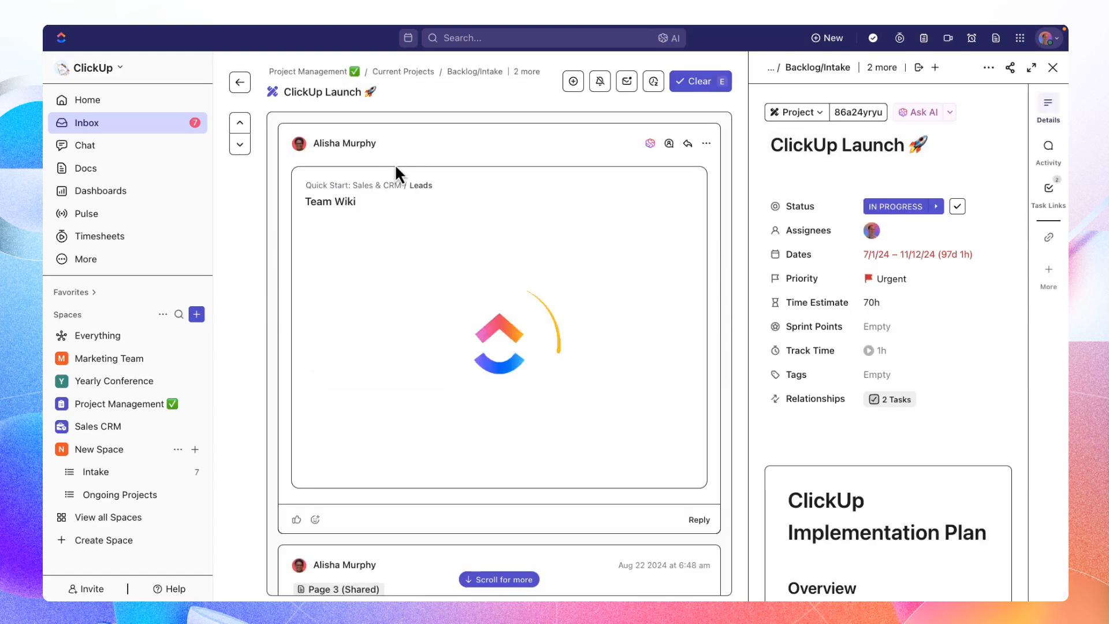
left_click_drag(773, 144, 941, 169)
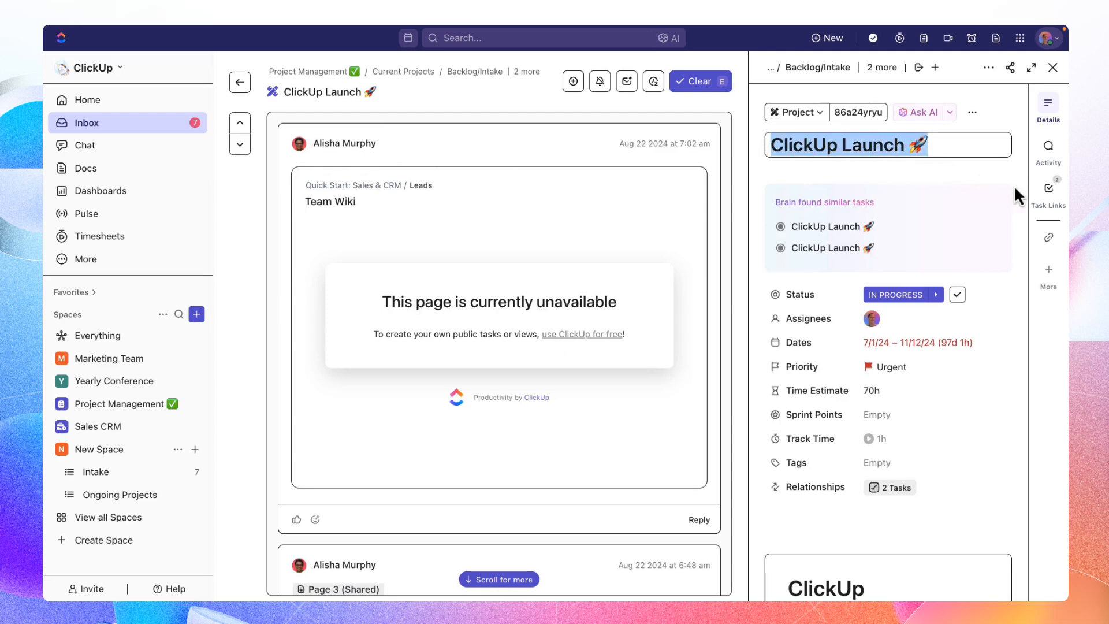
scroll(1014, 185, "down", 4)
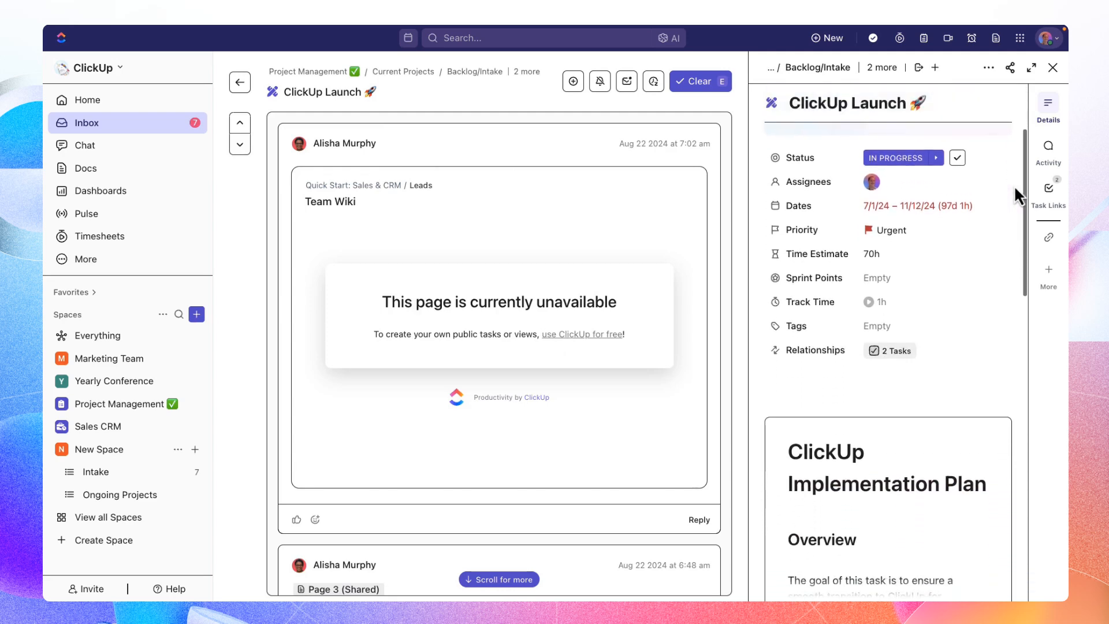
scroll(1014, 185, "down", 2)
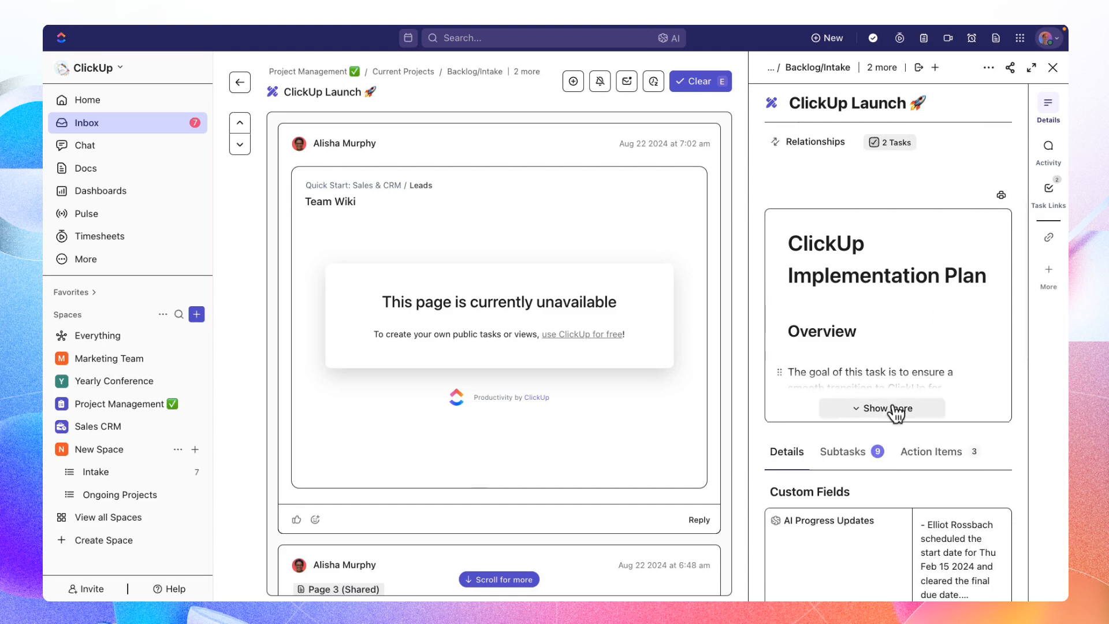
left_click(886, 407)
scroll(982, 310, "down", 2)
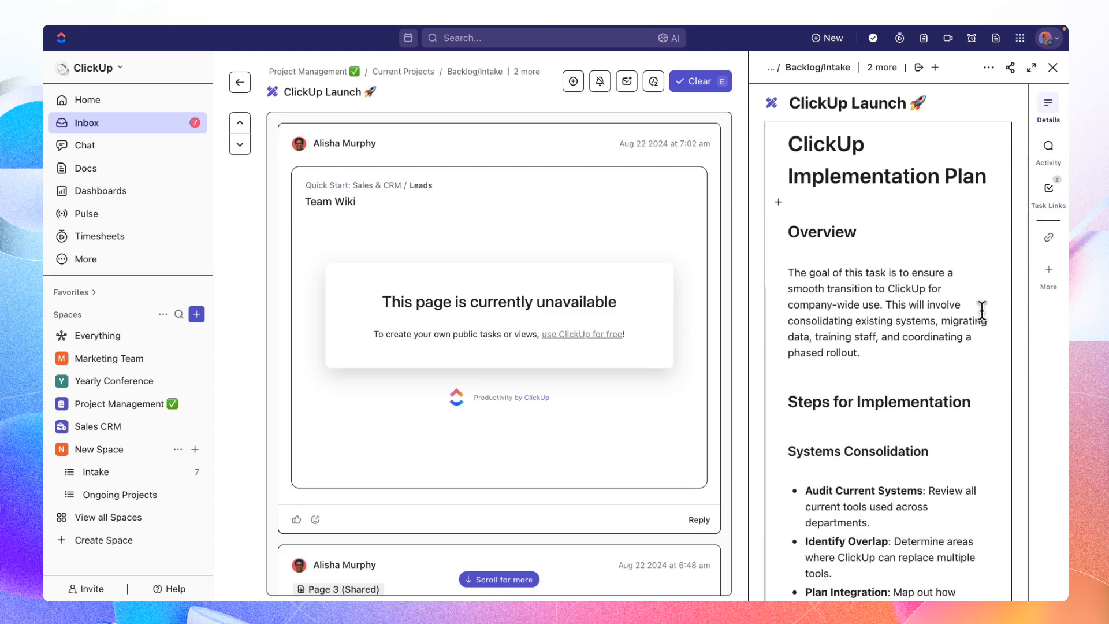
scroll(981, 313, "up", 6)
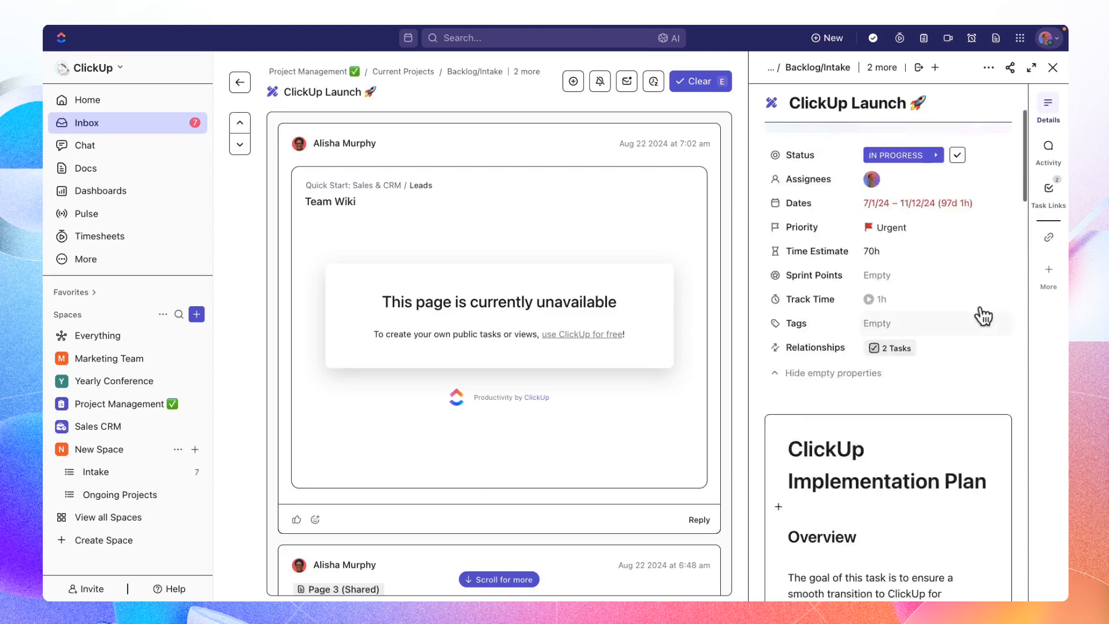
- Return to the Important notifications and clear the one for End of Fall blog Post
left_click(239, 85)
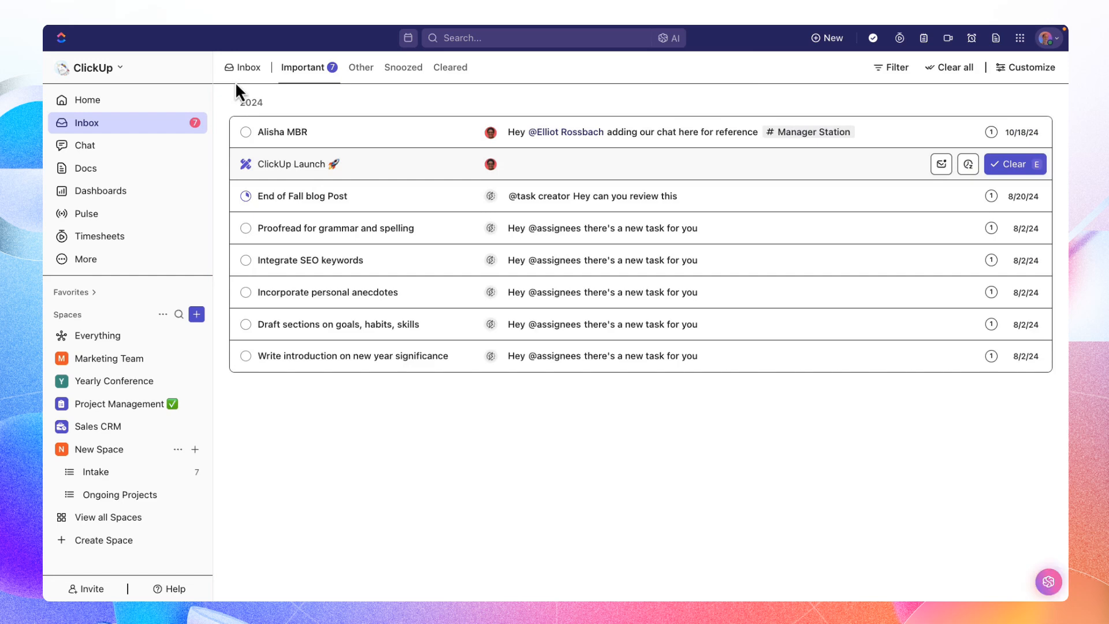
left_click(1011, 196)
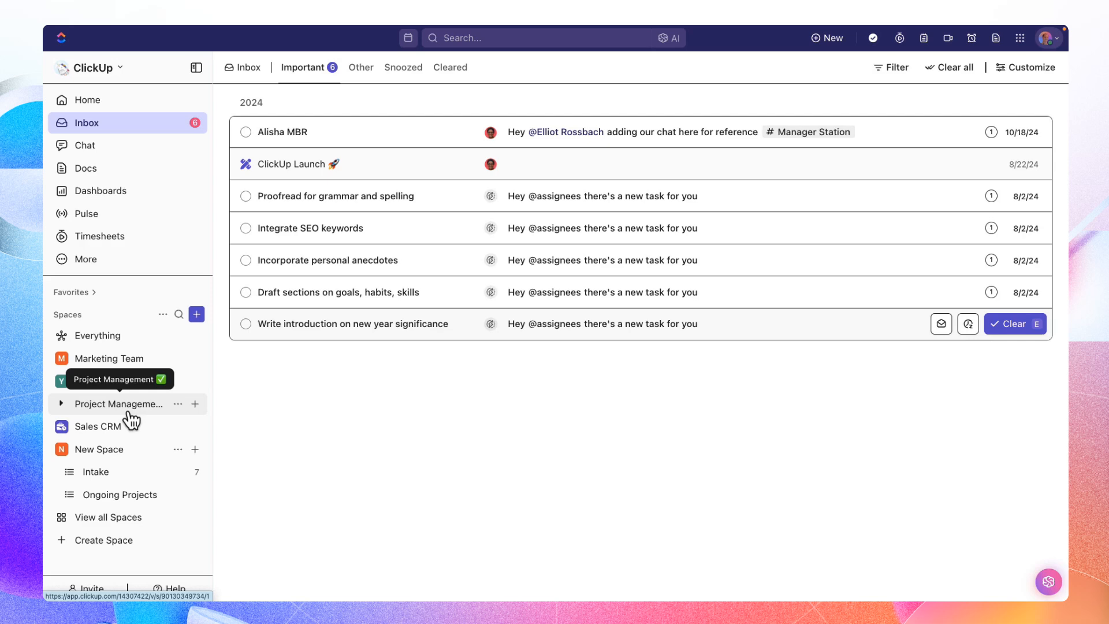
- Open the Intake list and add the "being the best version of yourself campaign" task to Favorites
left_click(106, 471)
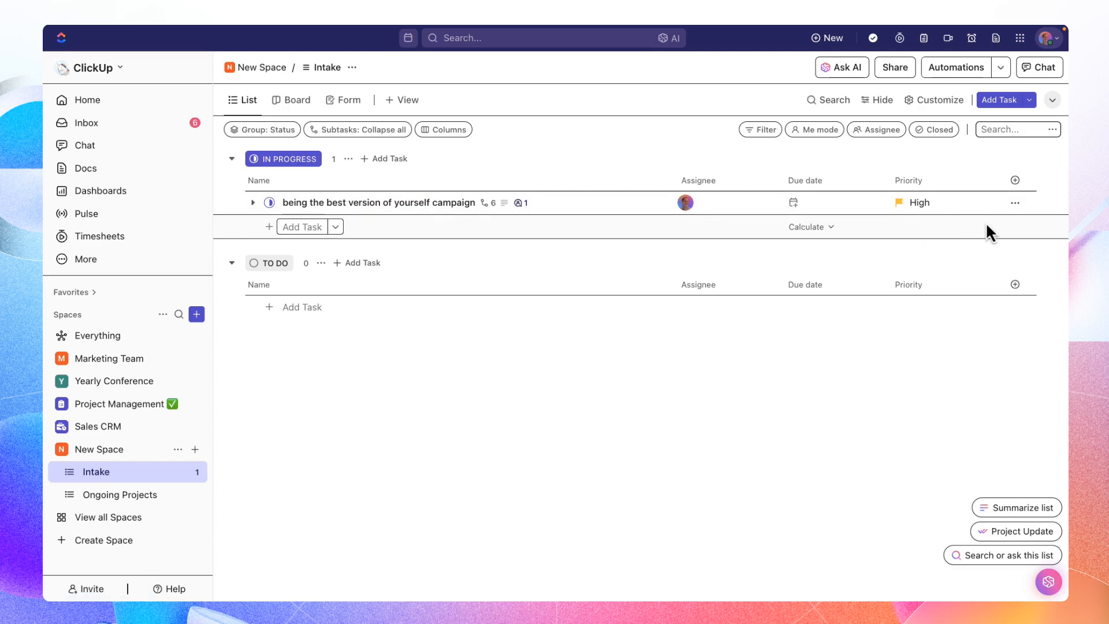
left_click(1015, 204)
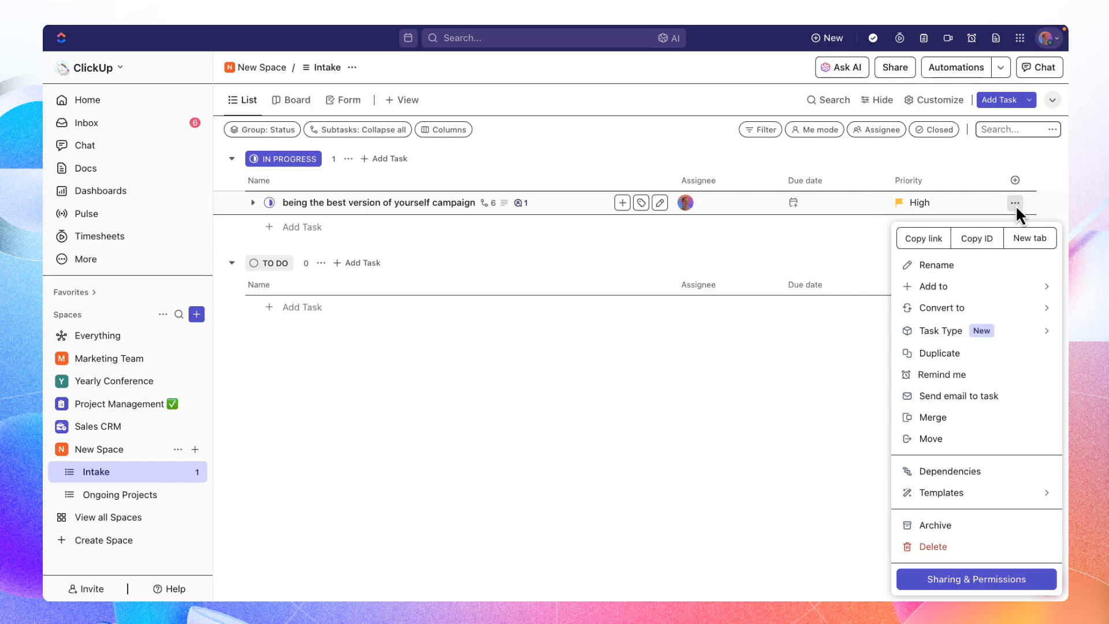
mouse_move(955, 290)
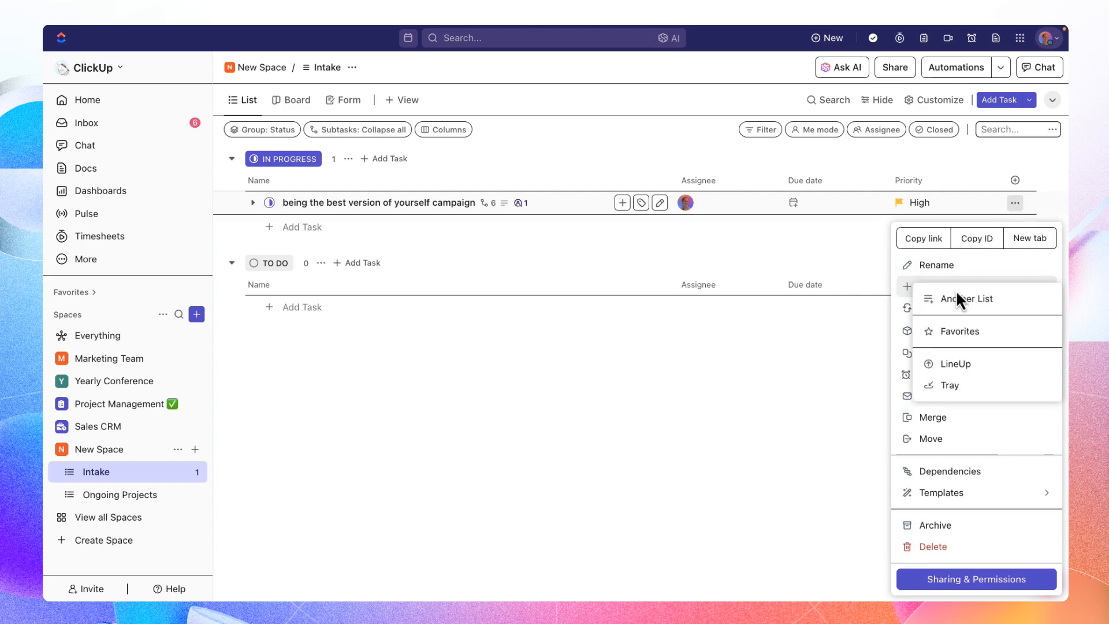
left_click(952, 335)
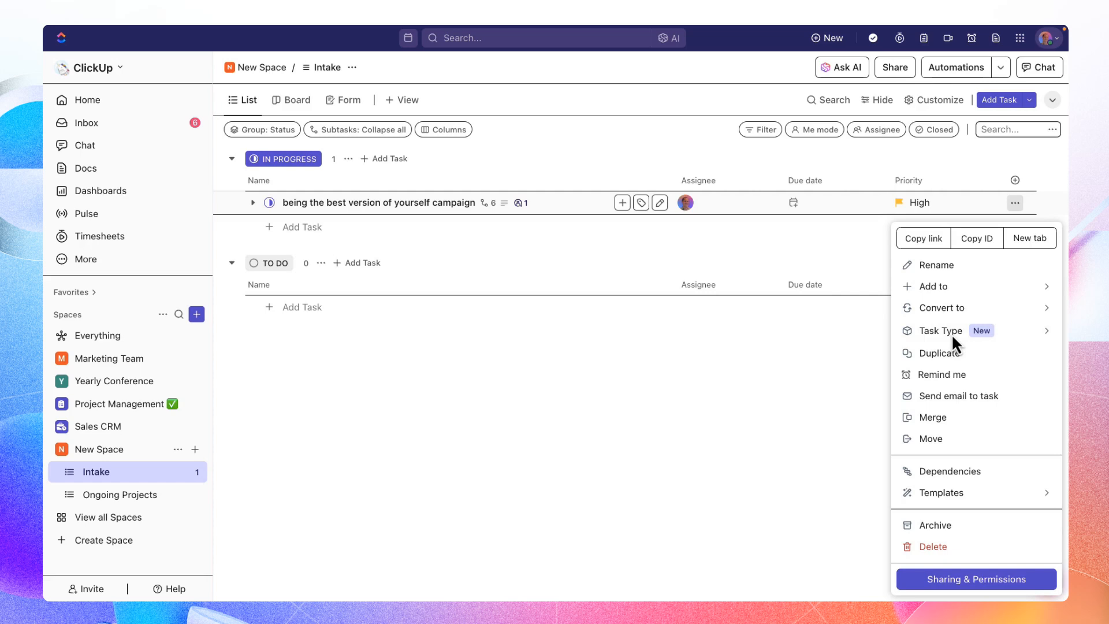
- Pin the Favorites as a header bar, check the campaign task by opening it from there, and close it
left_click(88, 292)
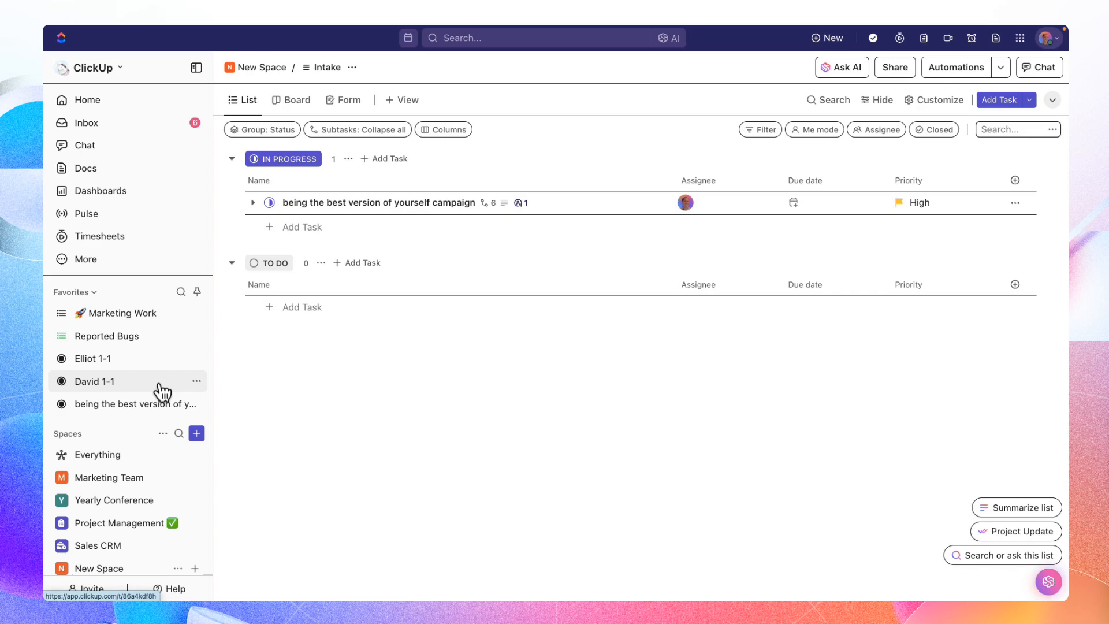
left_click(197, 292)
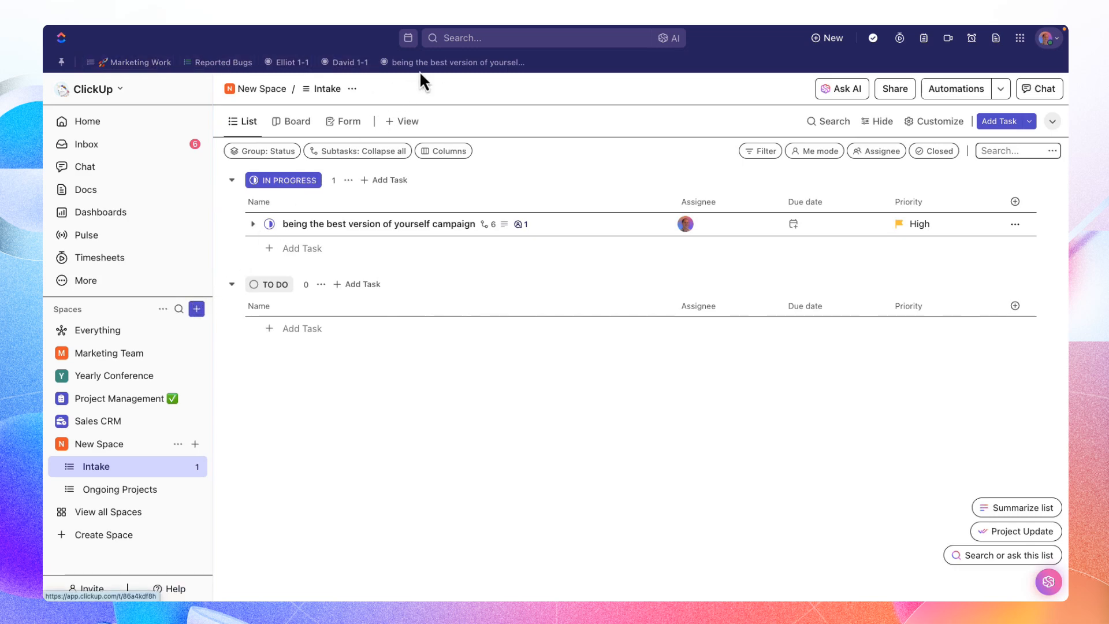
left_click(443, 62)
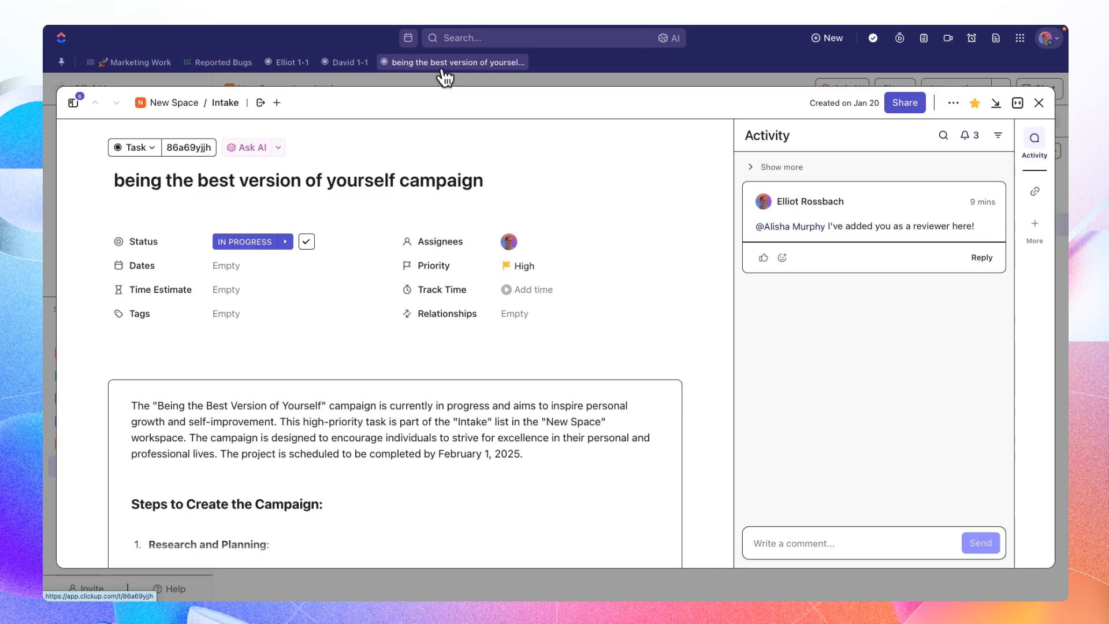
left_click(1039, 103)
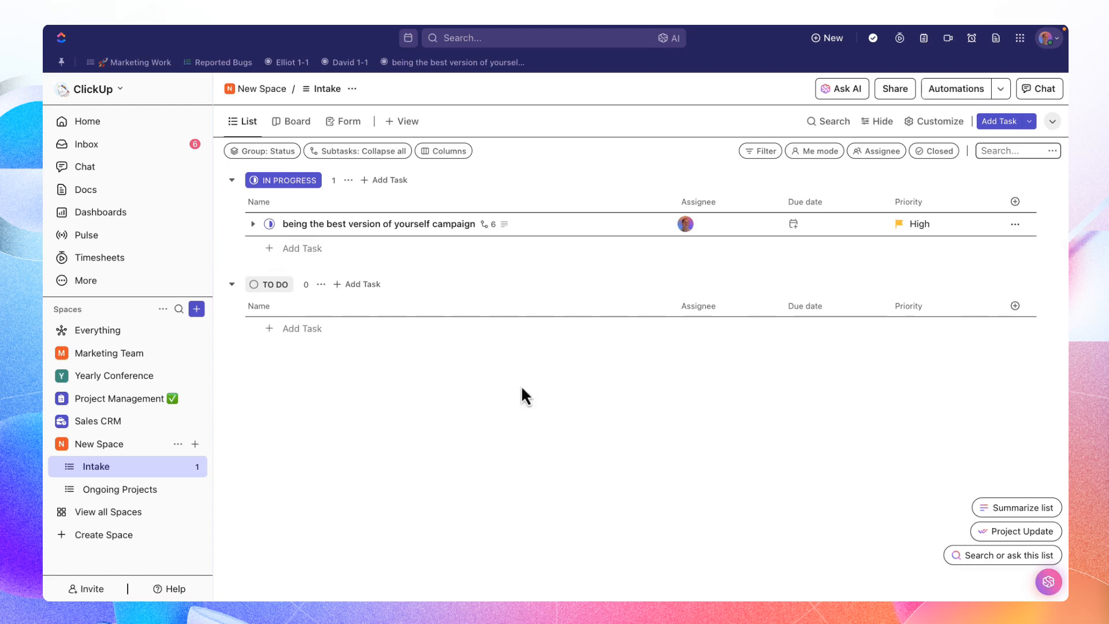
- Browse the view types available for the Intake list without adding one
left_click(402, 127)
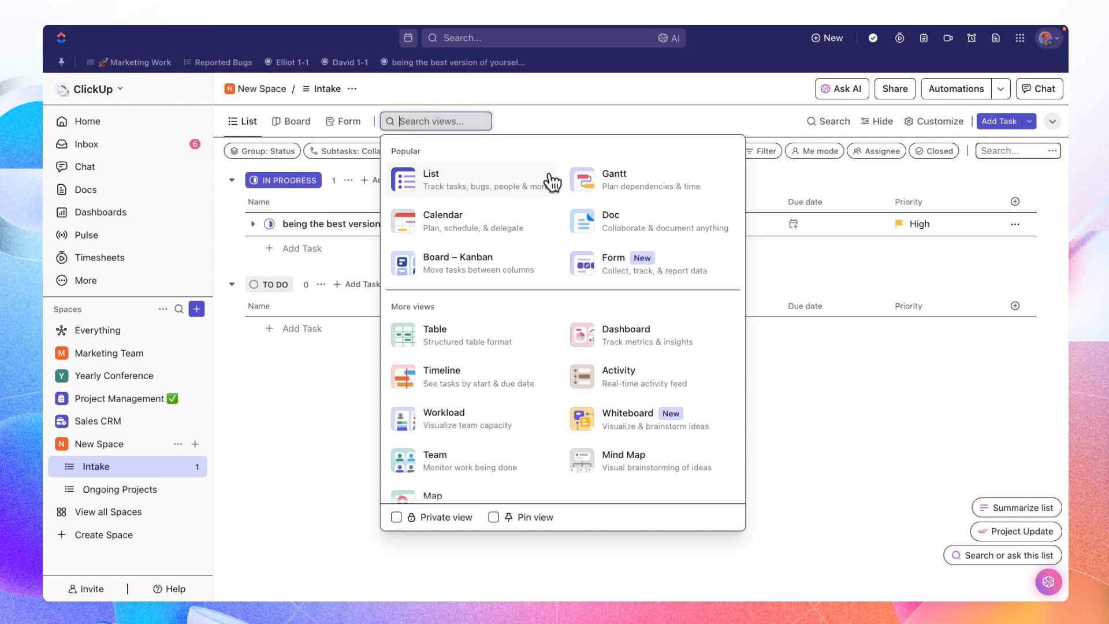
scroll(551, 182, "down", 2)
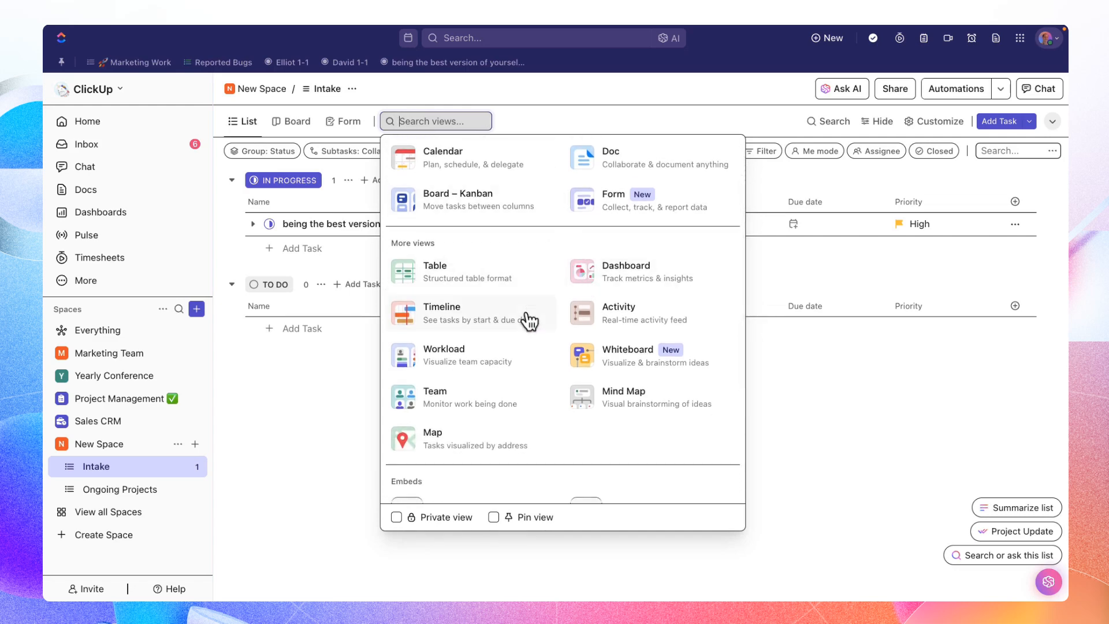
scroll(528, 320, "up", 2)
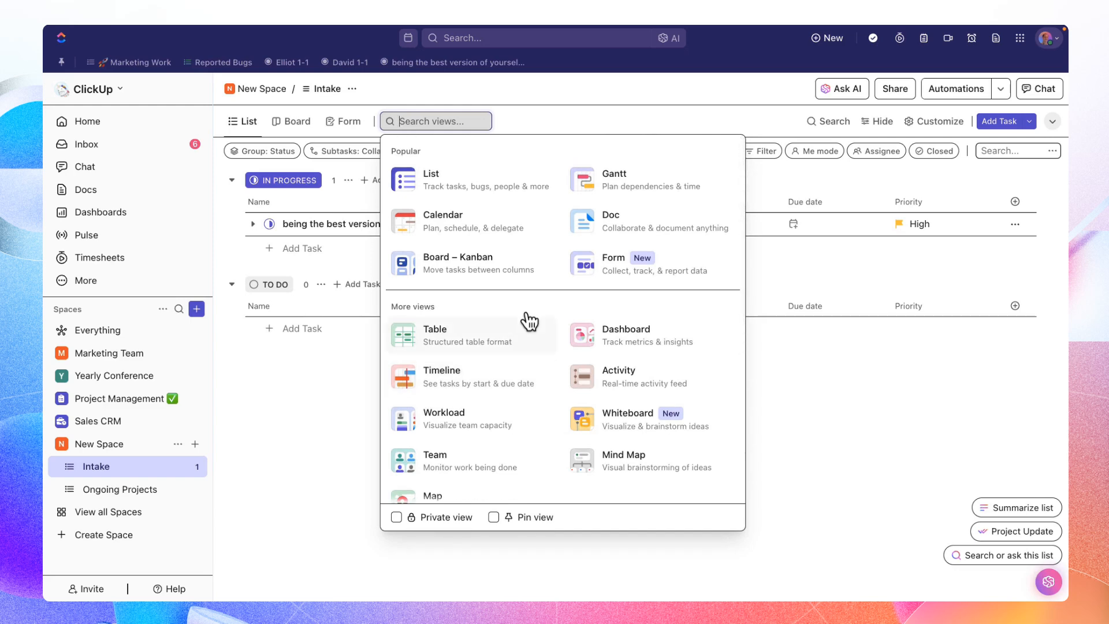
left_click(334, 394)
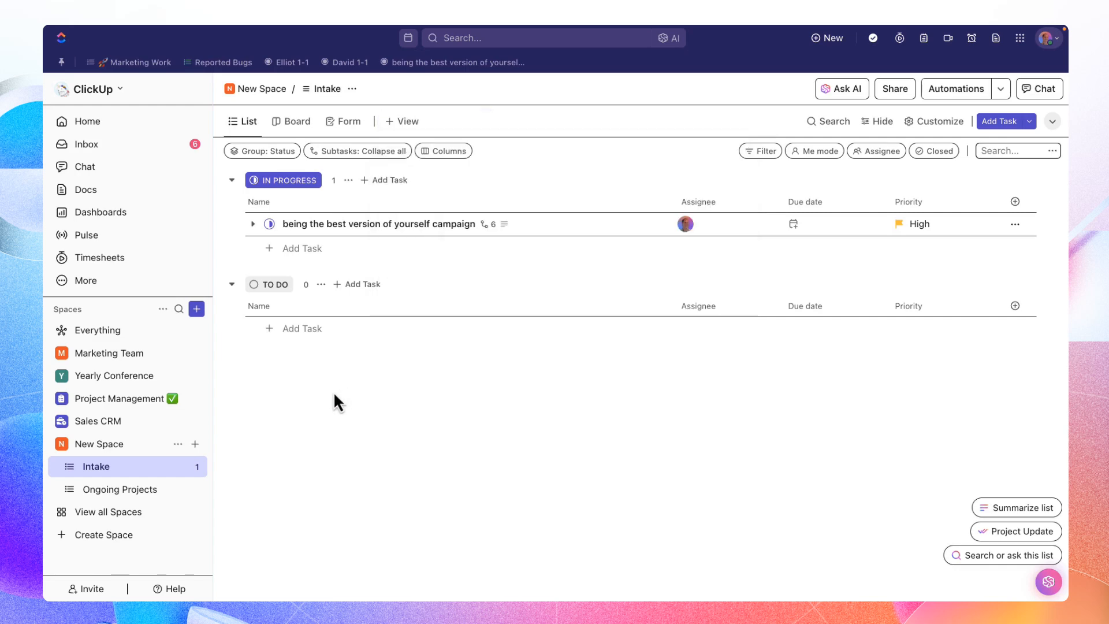
- Add the tasks "New Project 1" and "New Project 2" to the In Progress group of the Intake list
left_click(302, 248)
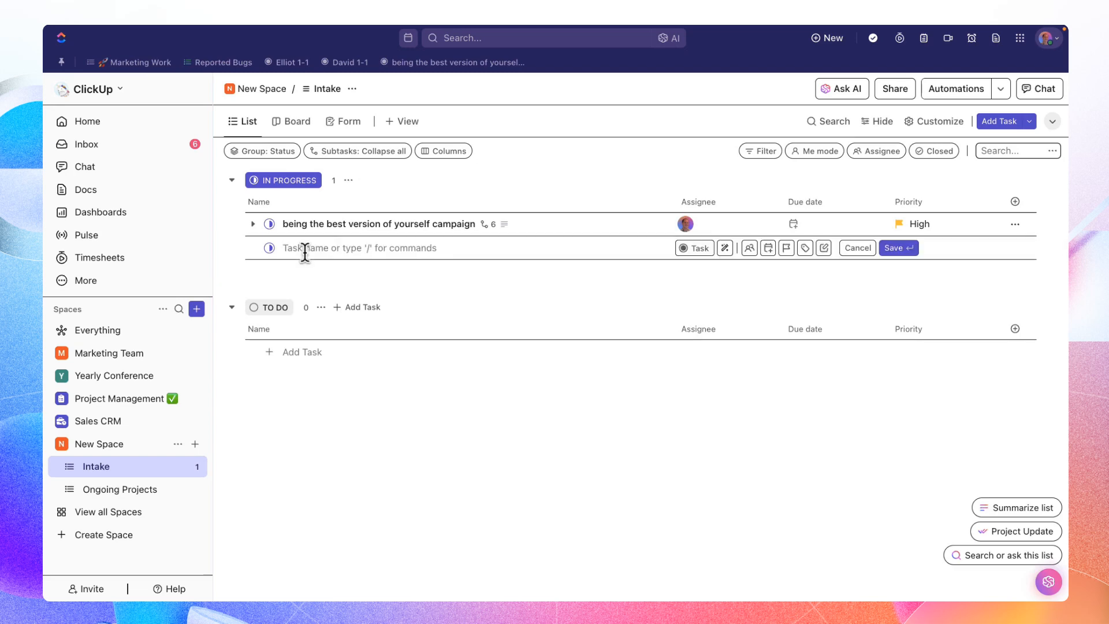
type("New Project 1")
key("Return")
type("New Project 2")
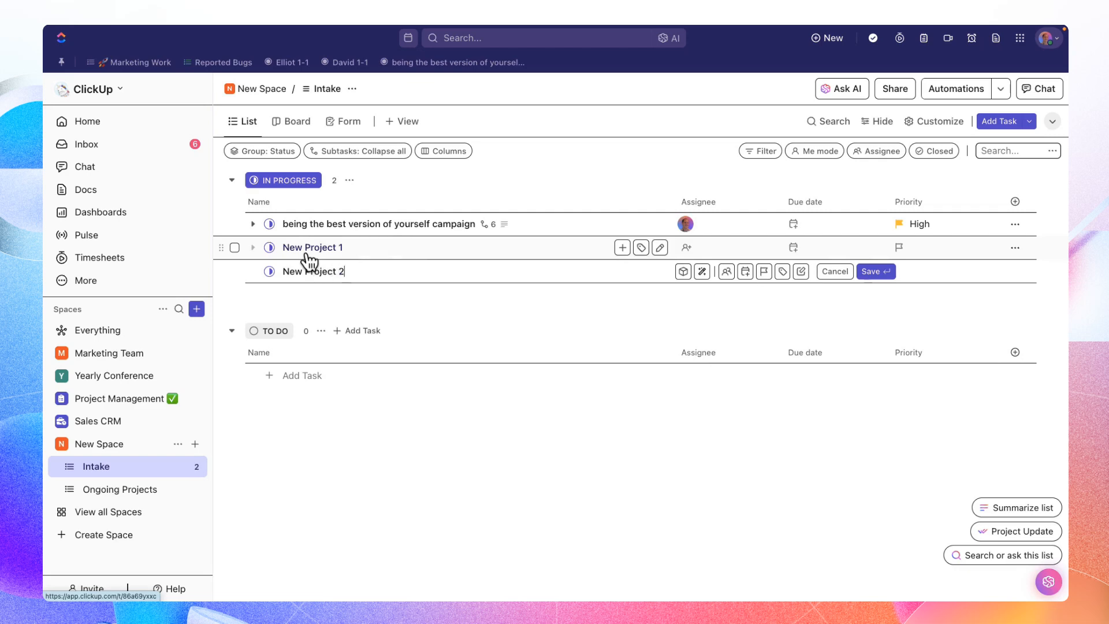
key("Return")
- Assign New Project 1 to the first teammate listed after Me and New Project 2 to the second
left_click(686, 248)
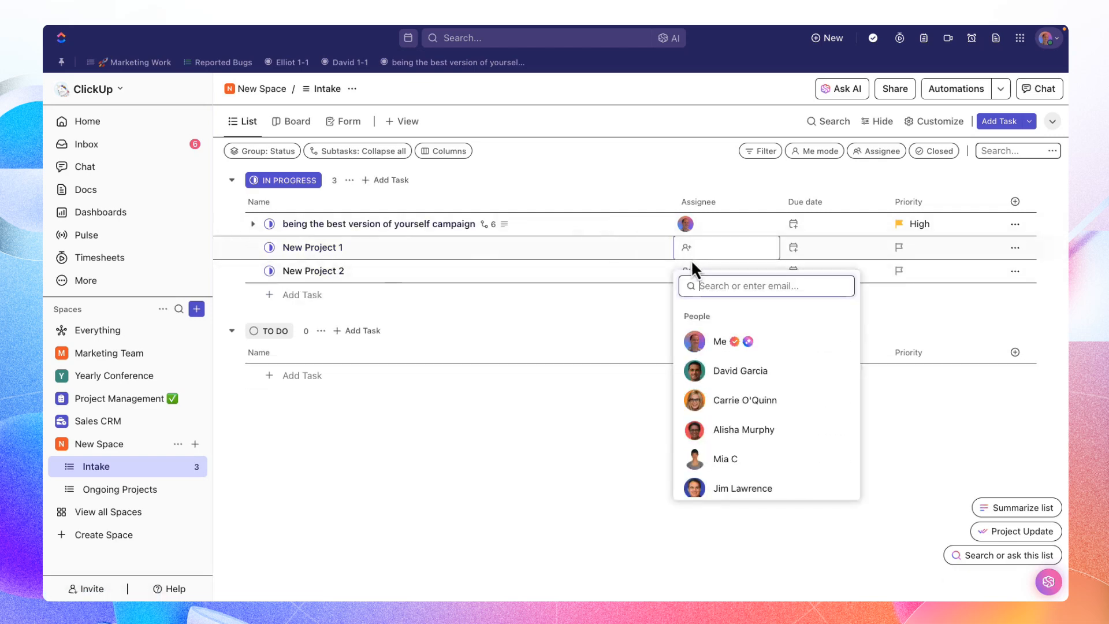
left_click(693, 339)
left_click(686, 271)
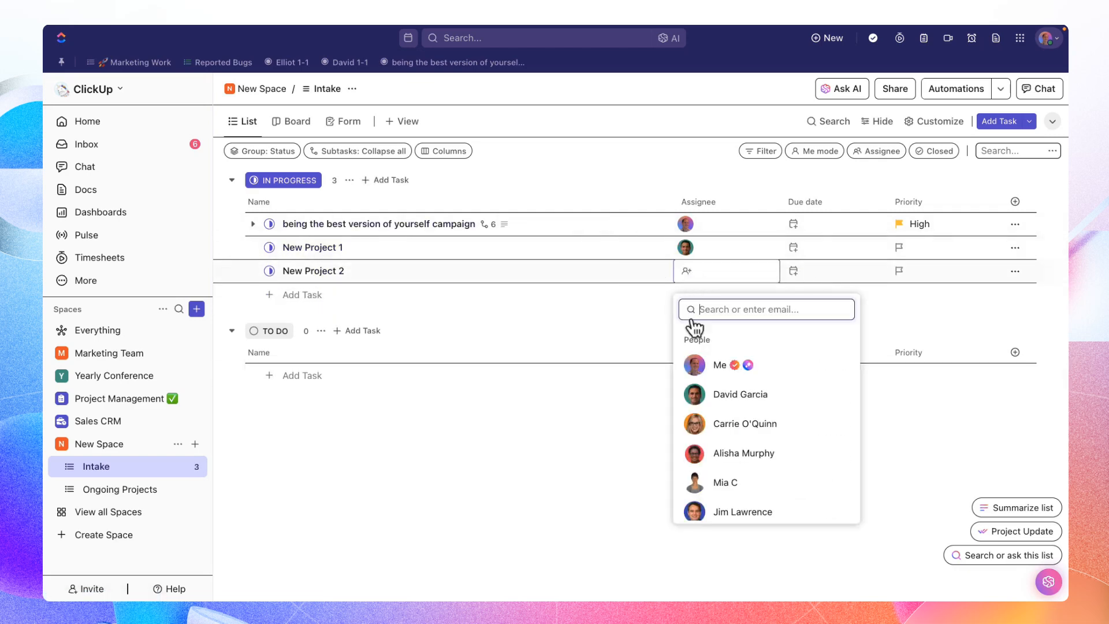
left_click(687, 423)
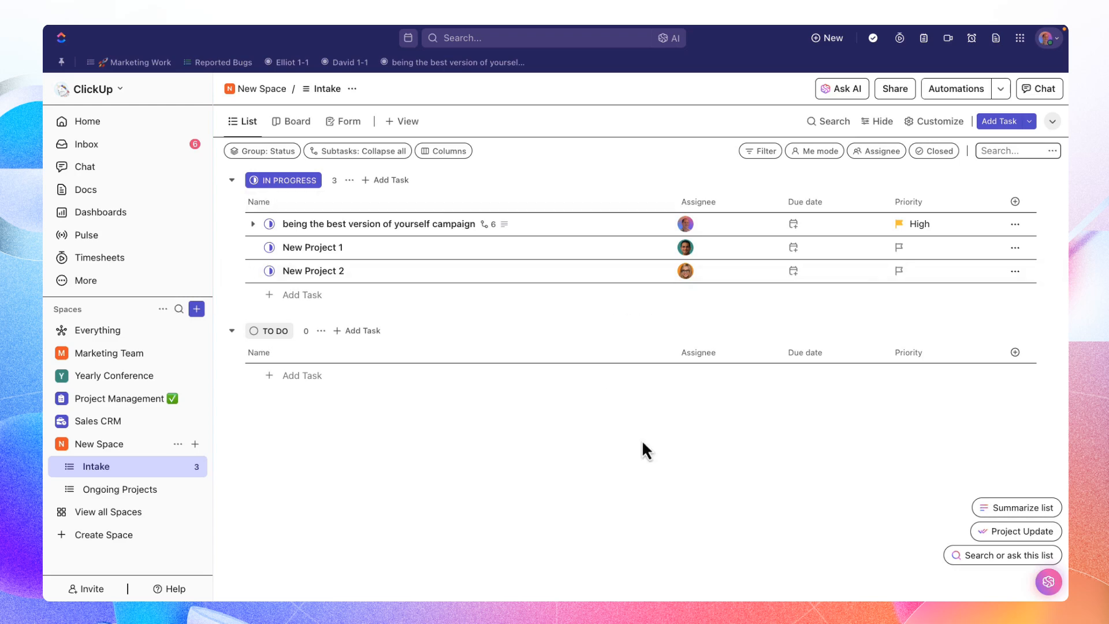
- Add a Board – Kanban view to the Intake list and restrict it to own tasks with Me mode
left_click(405, 121)
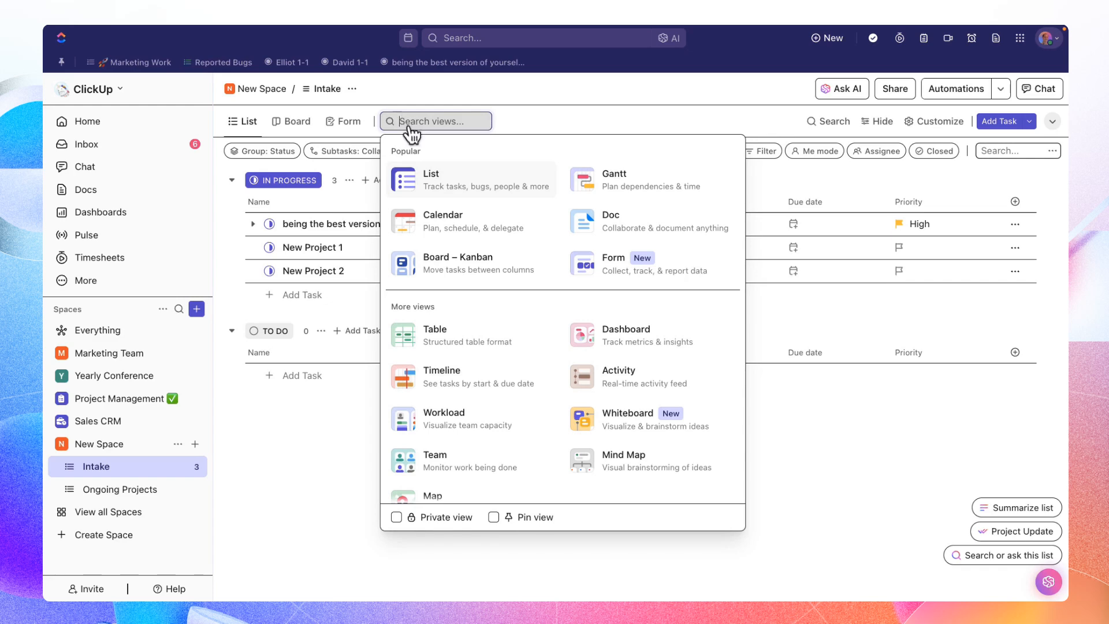
left_click(456, 271)
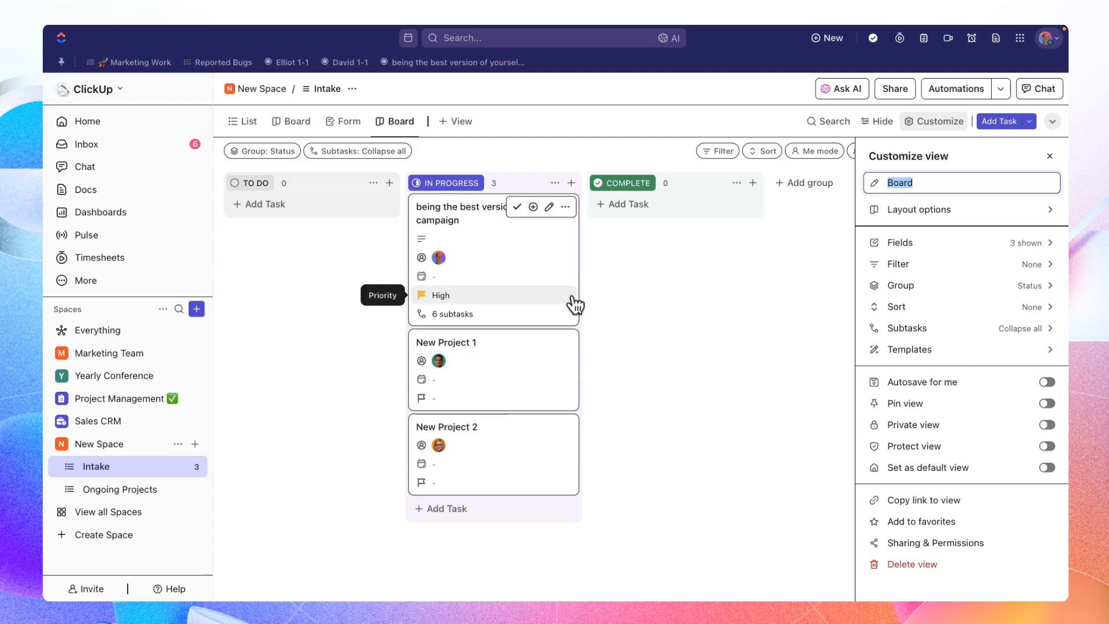
left_click(823, 153)
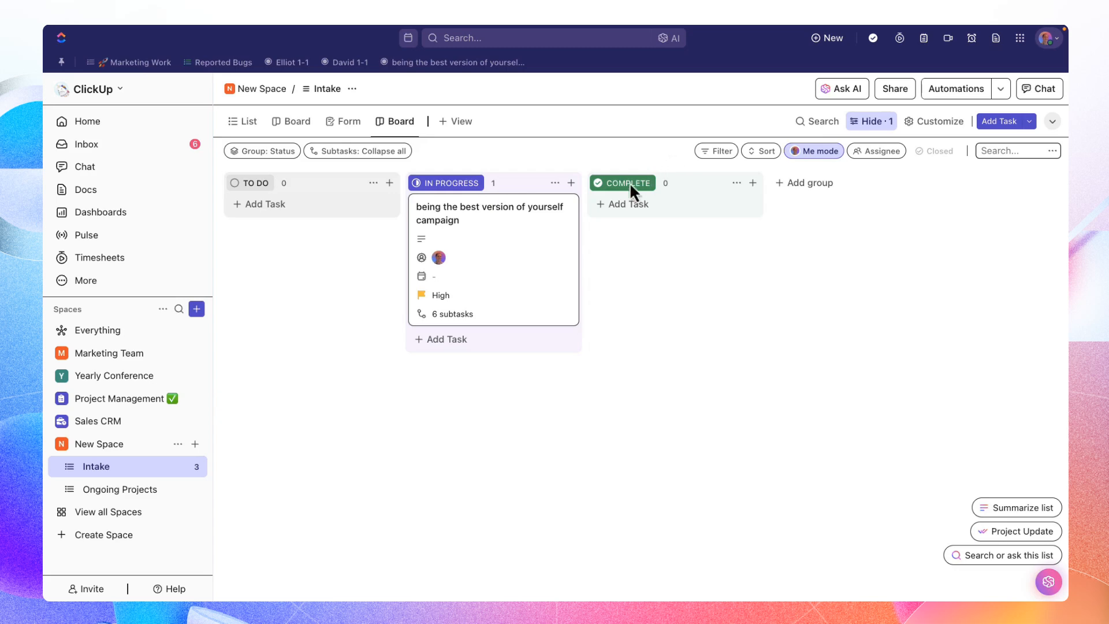
- Move the campaign task from In Progress to Complete, resolving all of its open subtasks and the comment
mouse_move(556, 242)
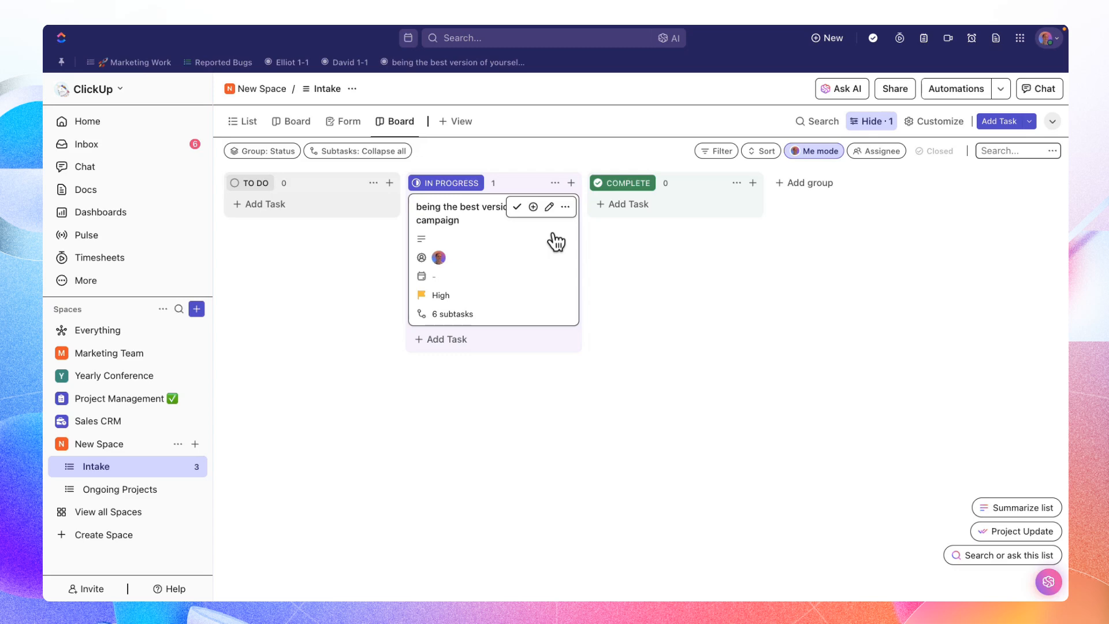
left_click_drag(473, 231, 648, 264)
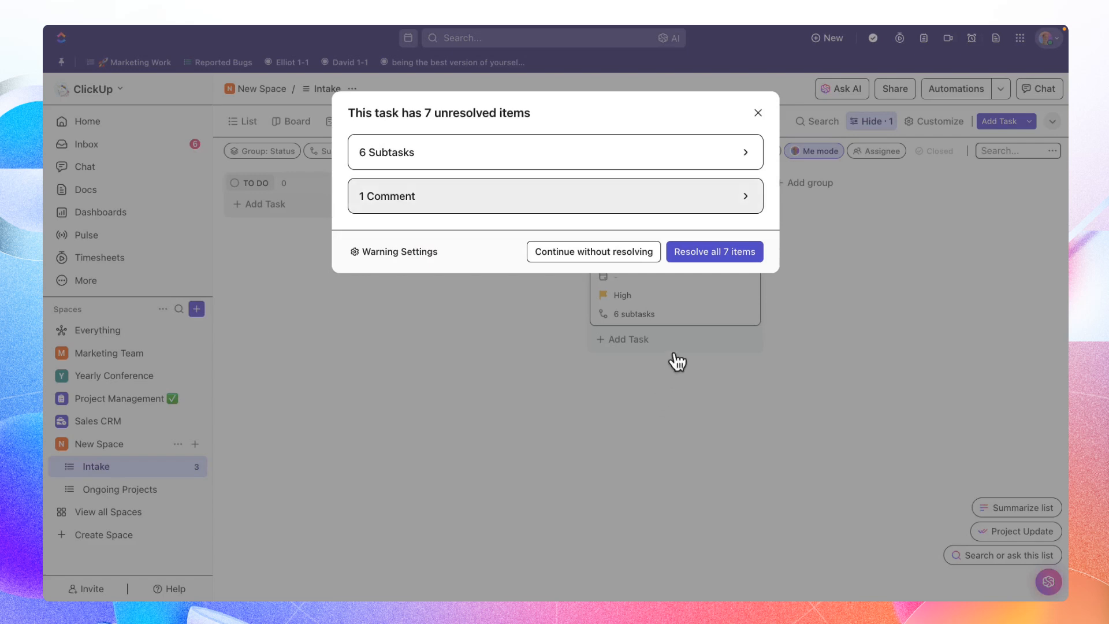
left_click(712, 256)
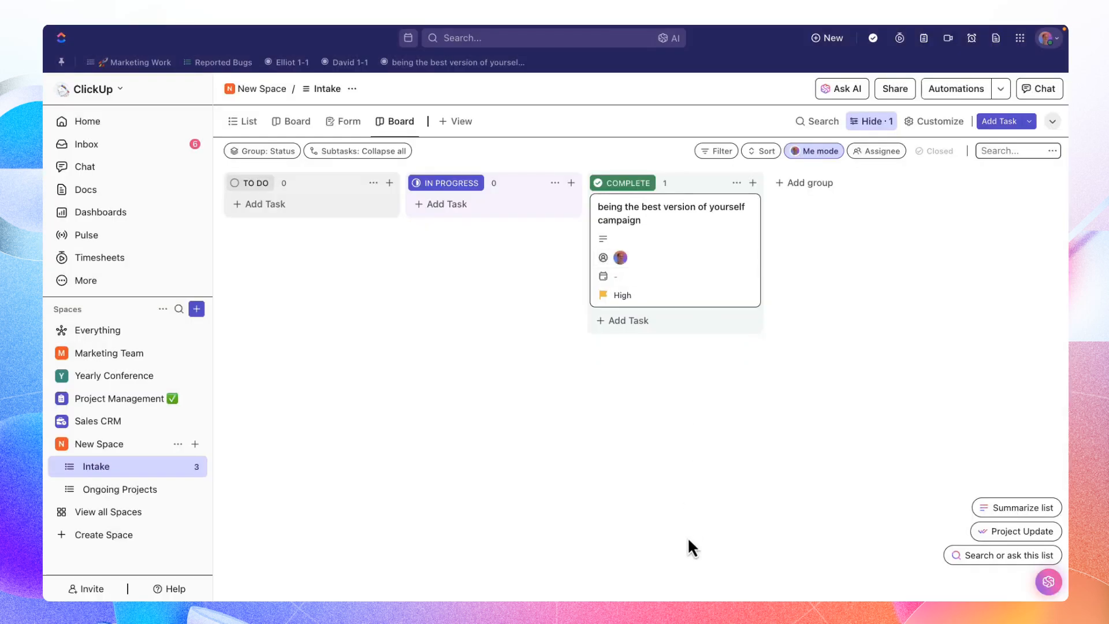
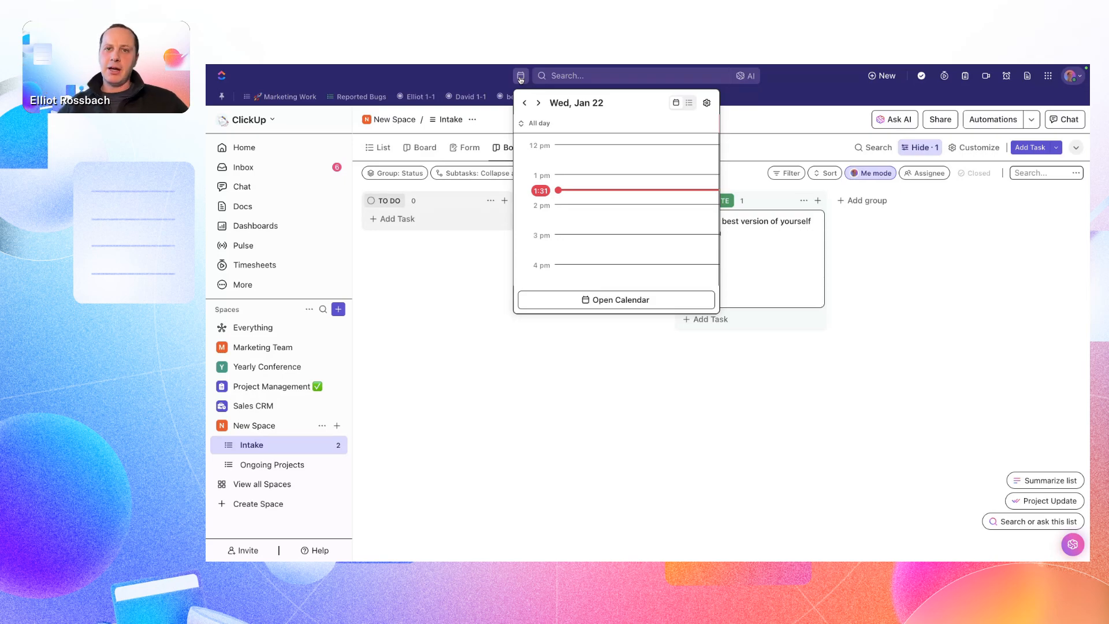
- Open the Calendar and turn on auto-scheduling for the priorities Ace Corp, How to Use ClickUp to Succeed and How to use views
left_click(521, 79)
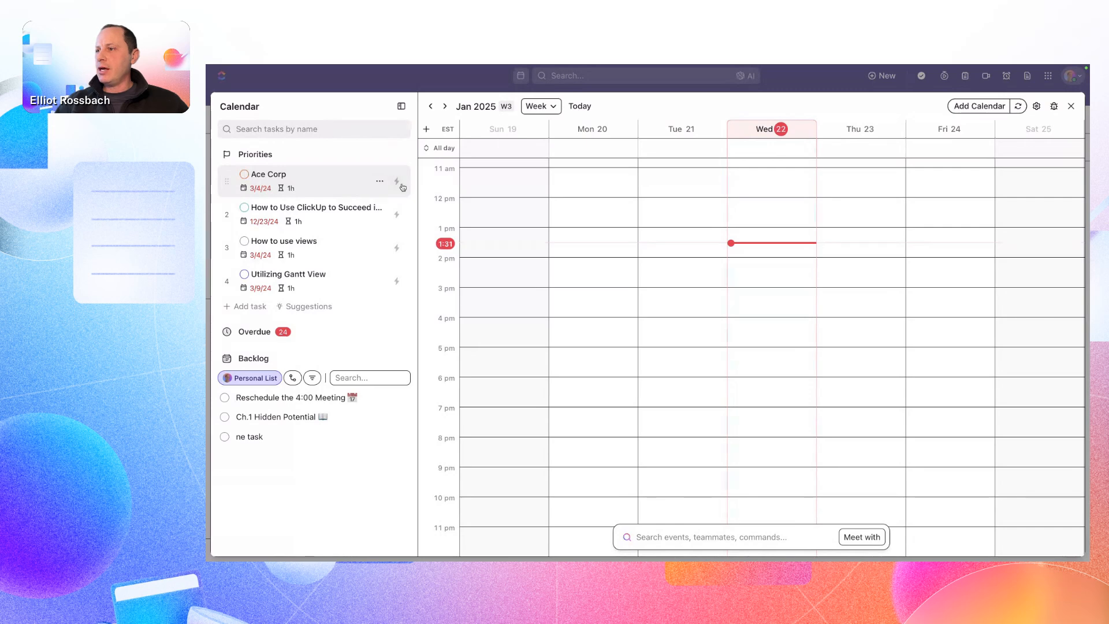
left_click(397, 215)
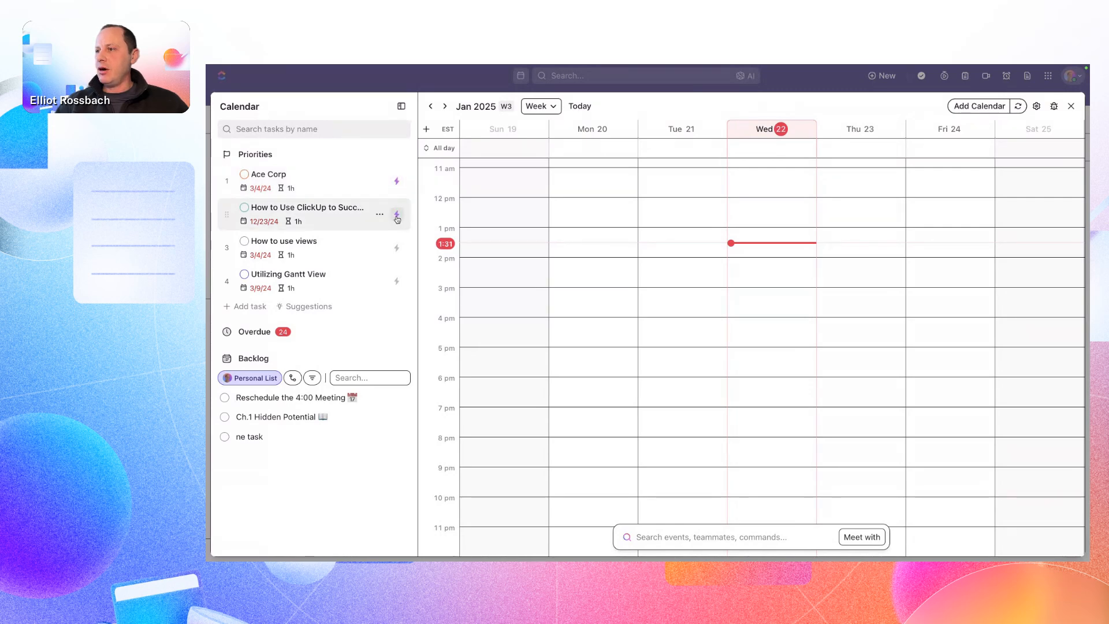
left_click(397, 249)
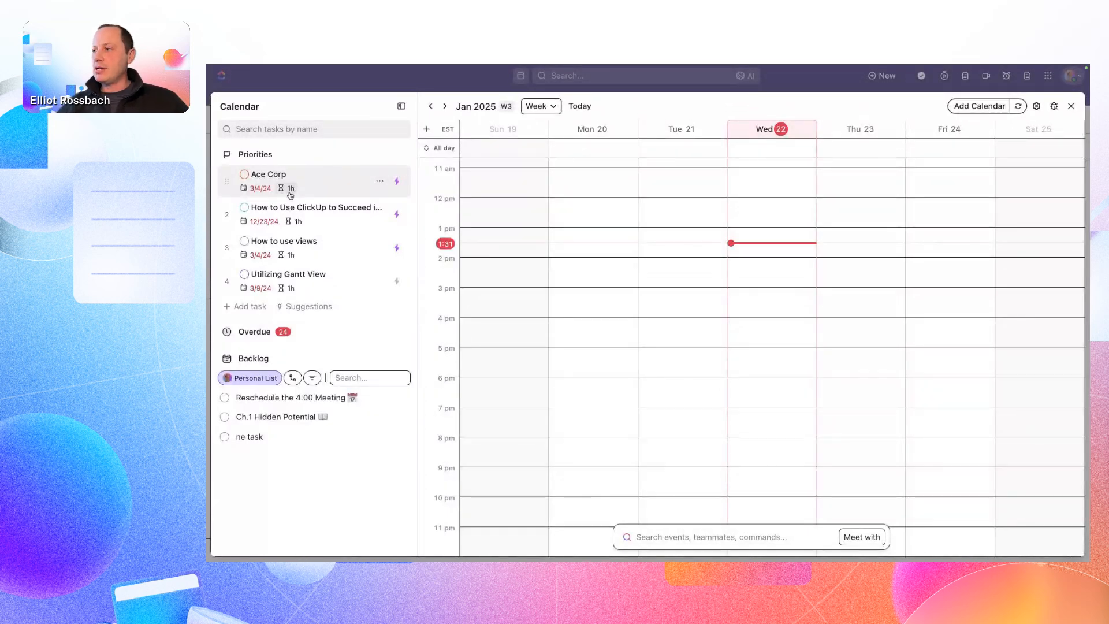
scroll(609, 258, "up", 5)
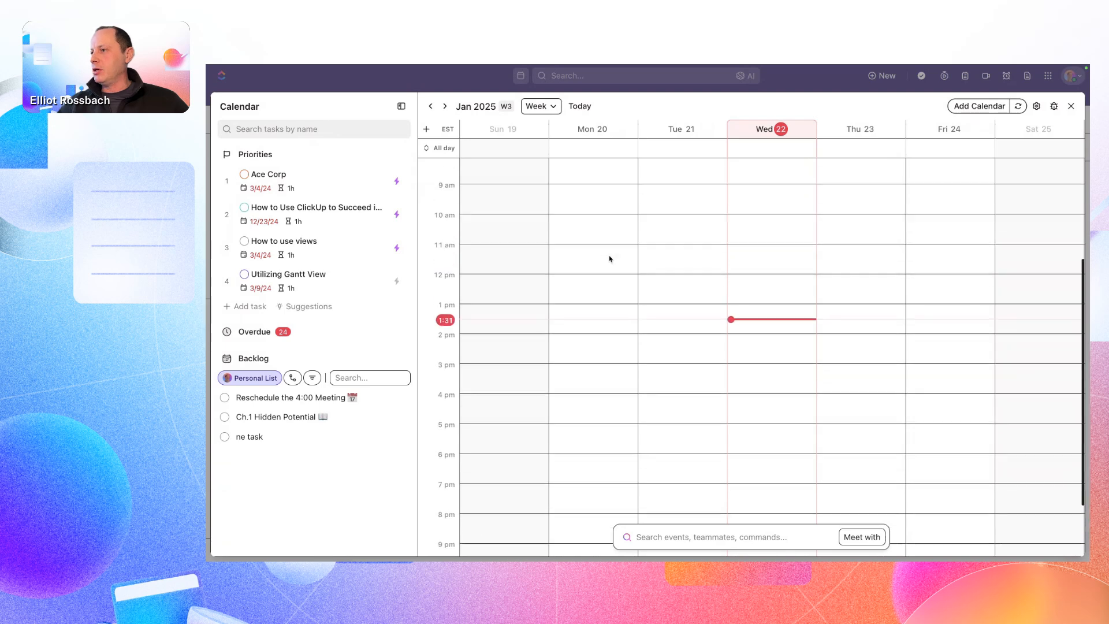
scroll(610, 259, "down", 2)
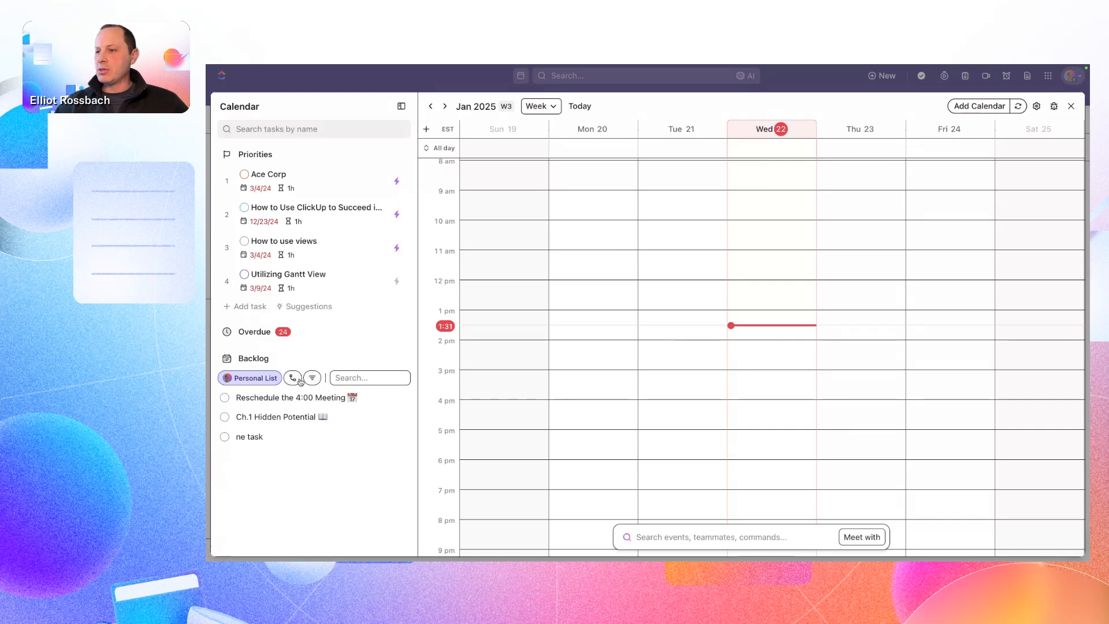
- Switch the Calendar's Backlog source from the Personal List to the Ongoing Projects list of the Marketing Team space
left_click(227, 358)
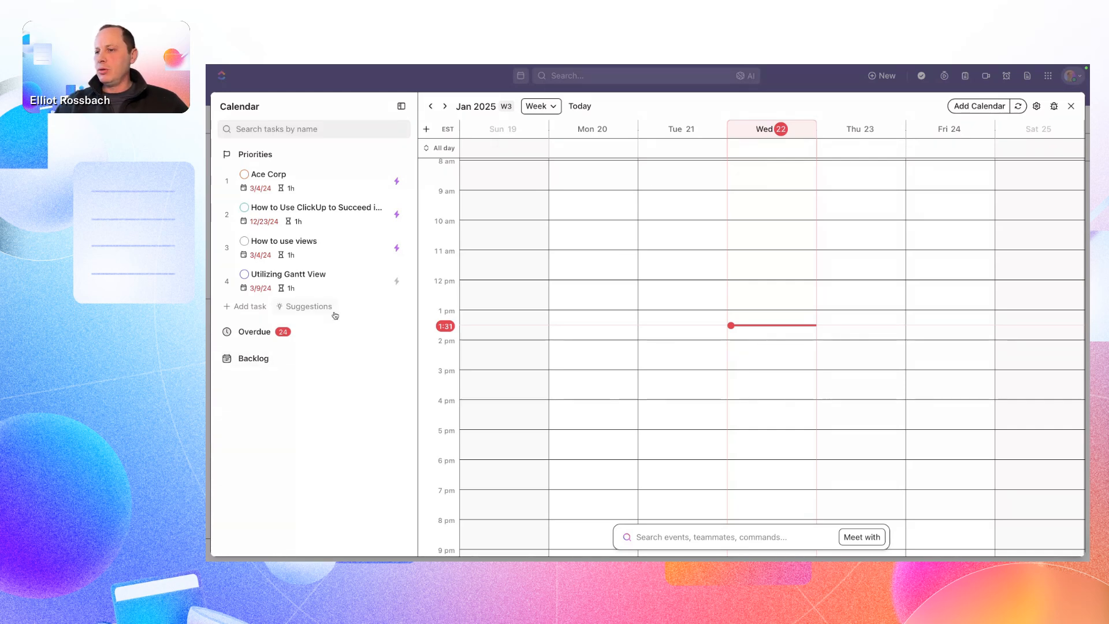
left_click(220, 359)
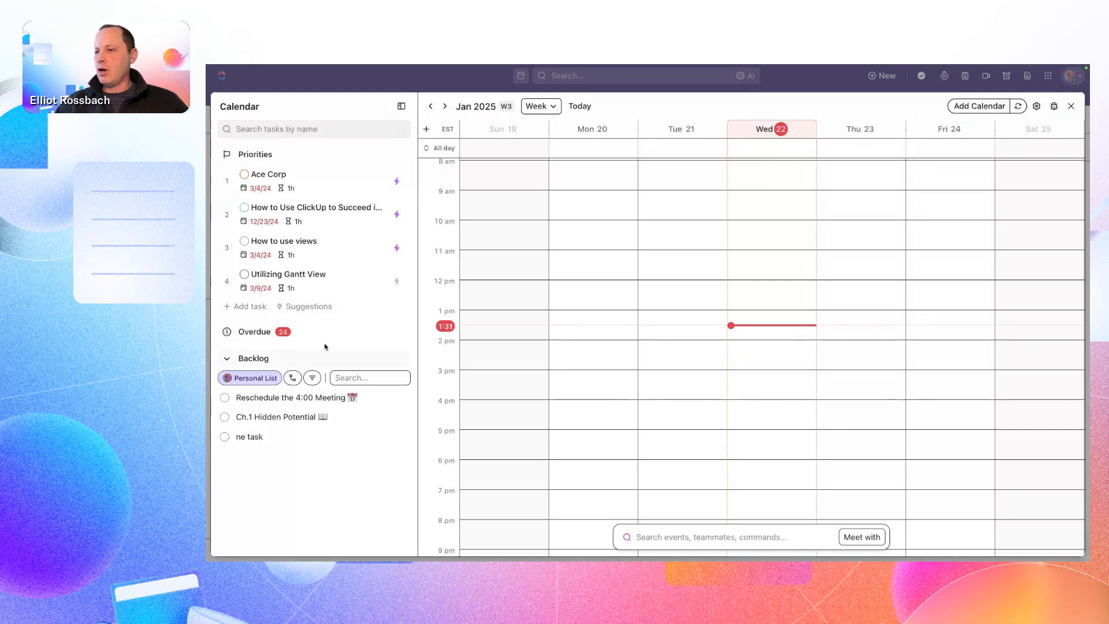
left_click(264, 378)
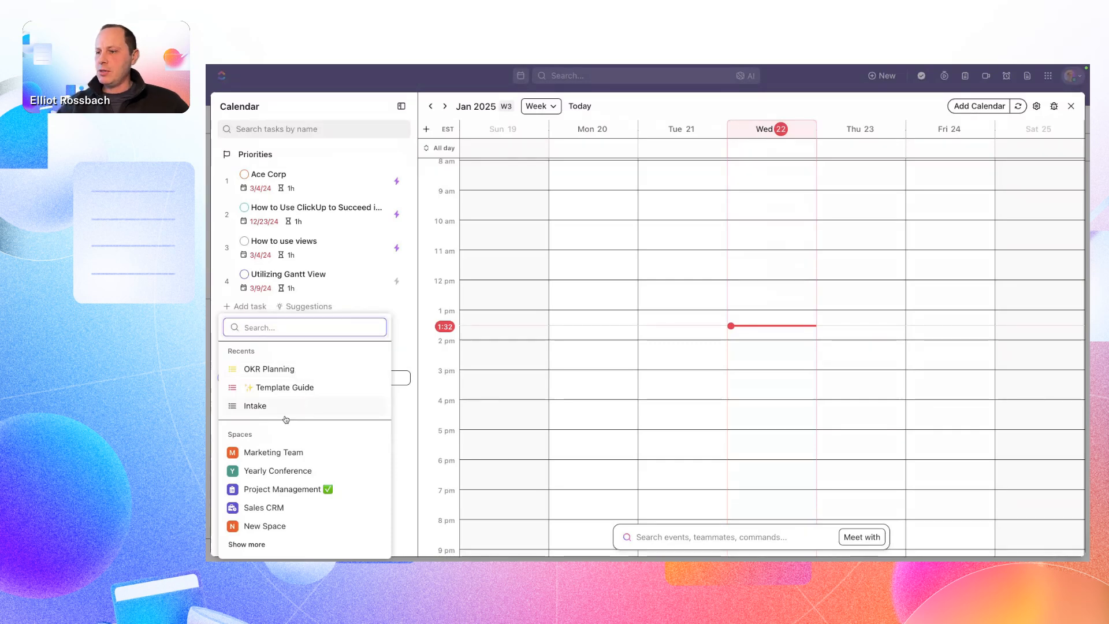
left_click(283, 453)
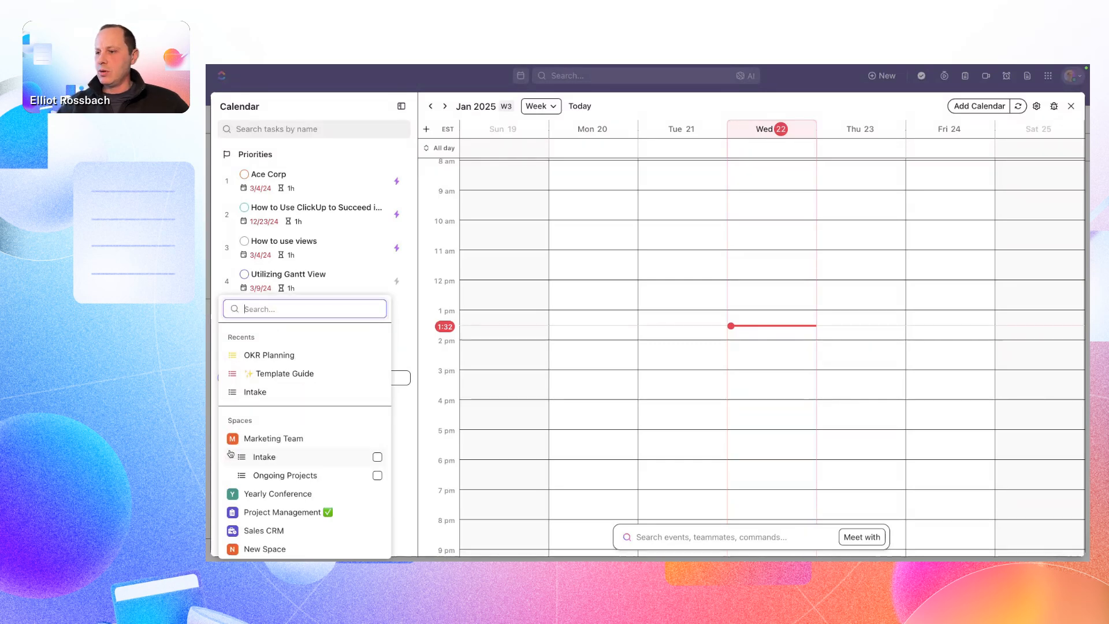
left_click(285, 475)
scroll(286, 471, "down", 1)
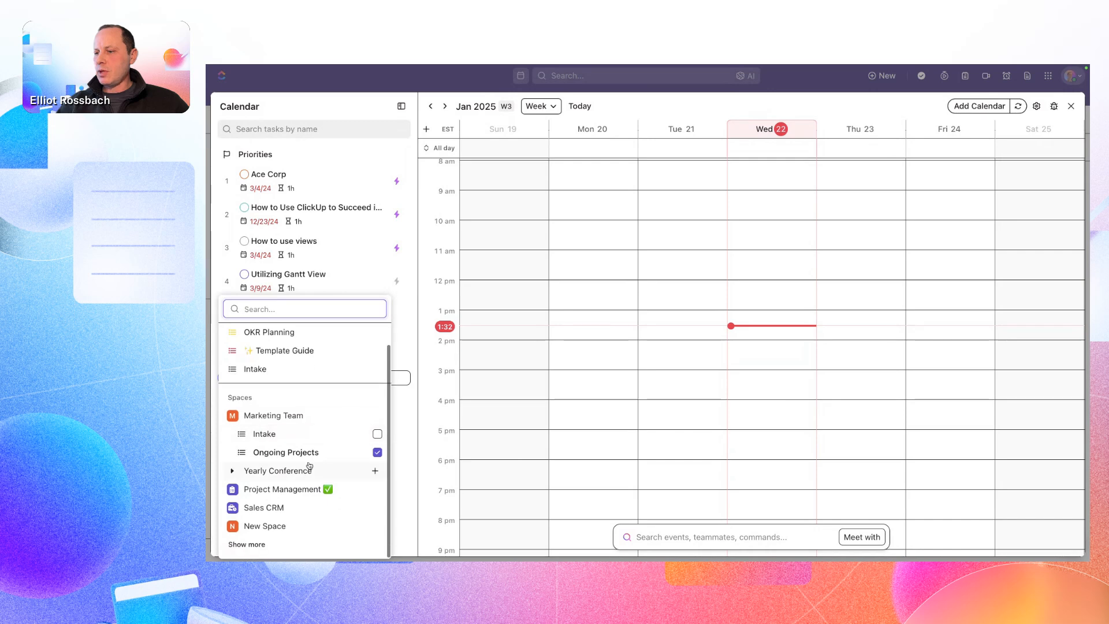
left_click(249, 544)
key("Escape")
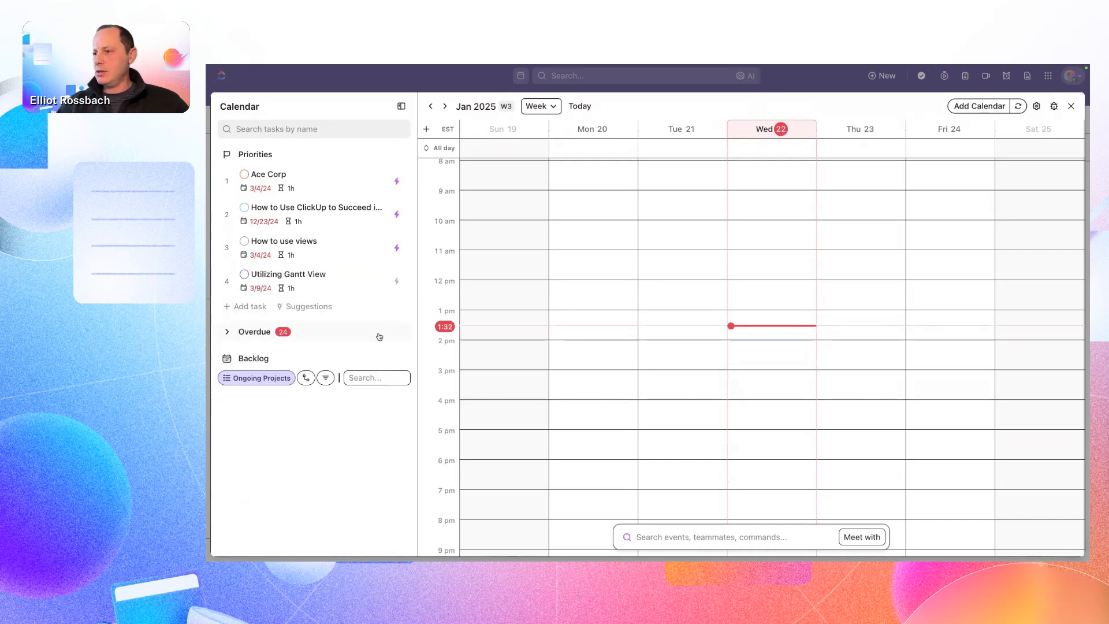
- Add OKR Planning to the Backlog's locations and try to schedule its Develop OKRs task on the calendar
left_click(234, 361)
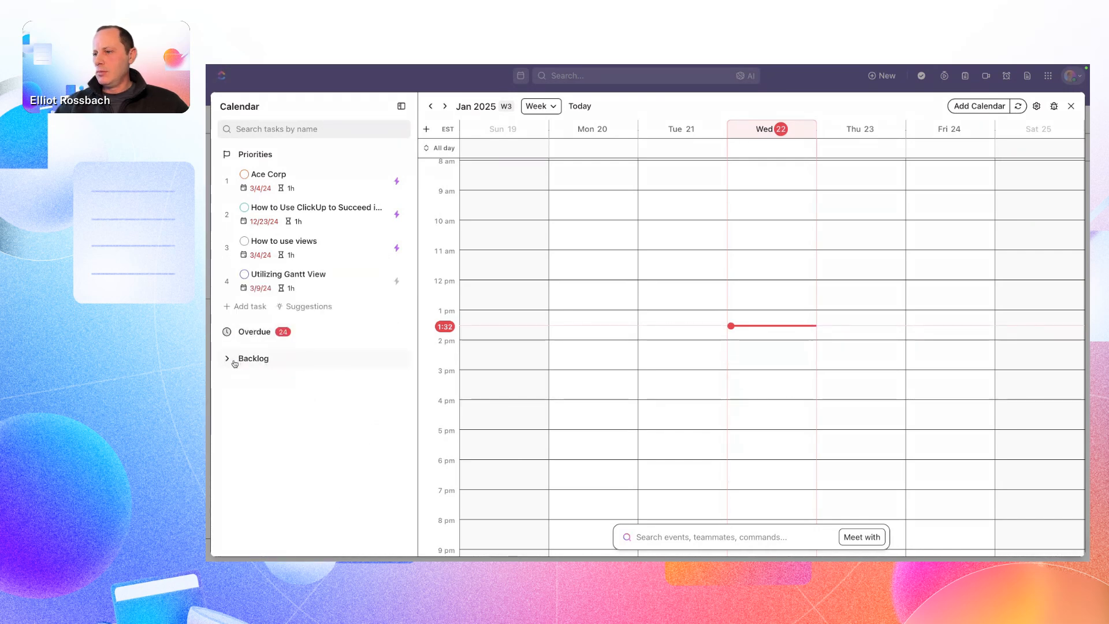
left_click(235, 364)
left_click(263, 382)
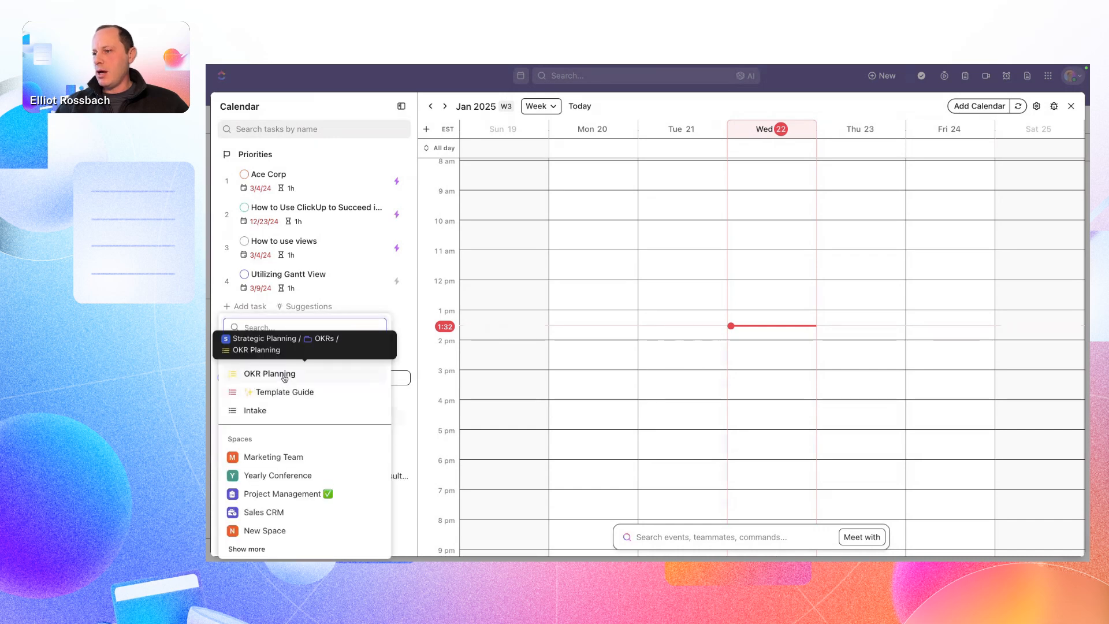
left_click(403, 413)
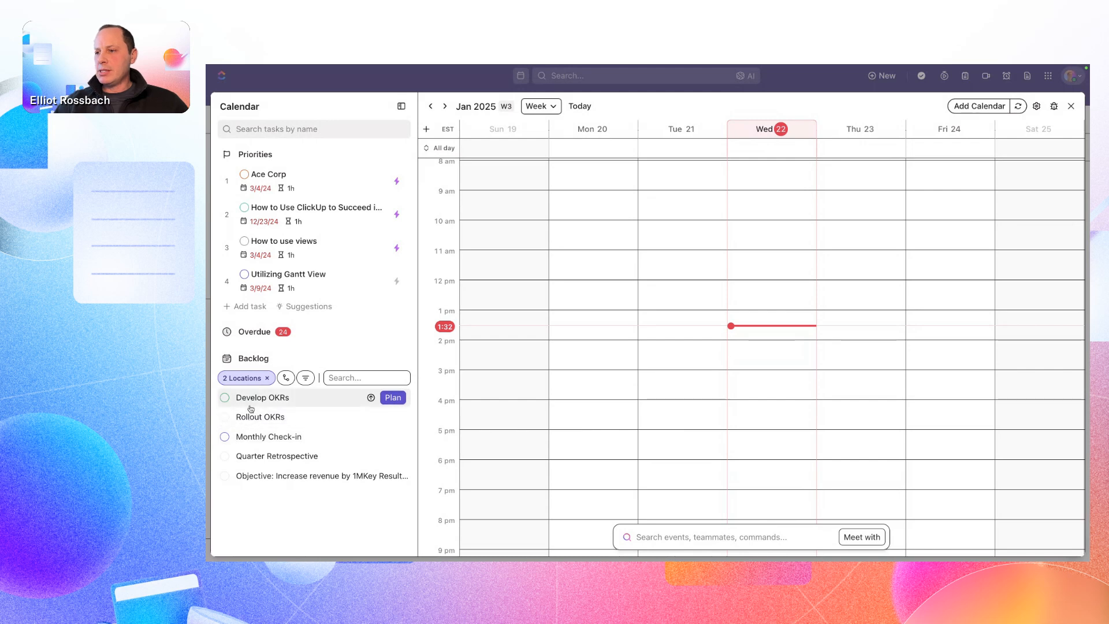
left_click_drag(251, 409, 686, 326)
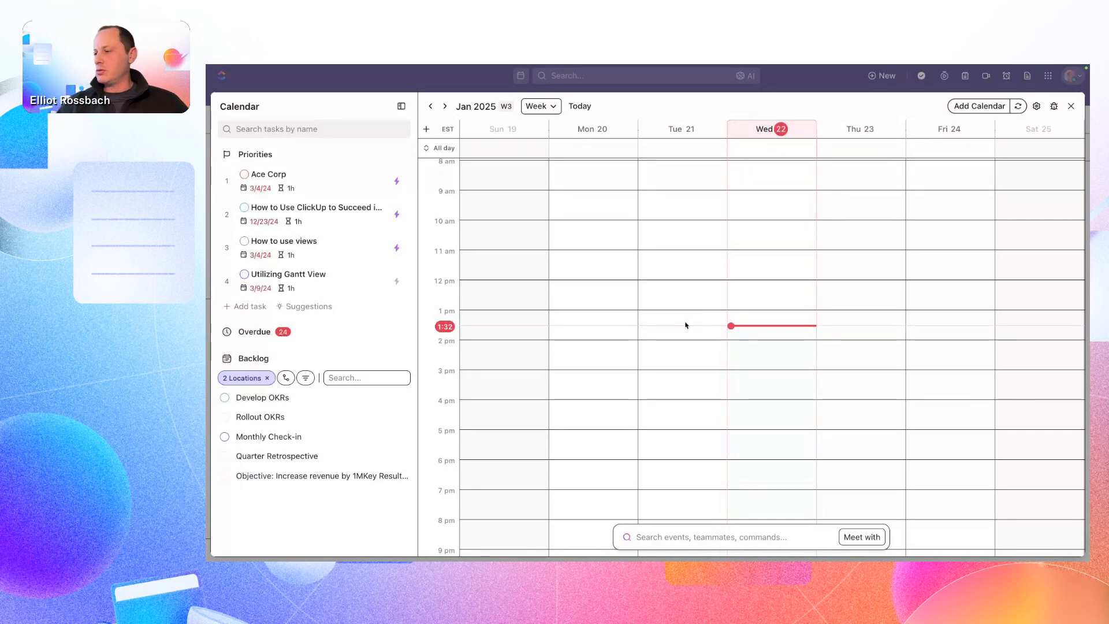
- Compare schedules in the Calendar with Meet with, examine the available time blocks and close the Calendar
left_click(724, 537)
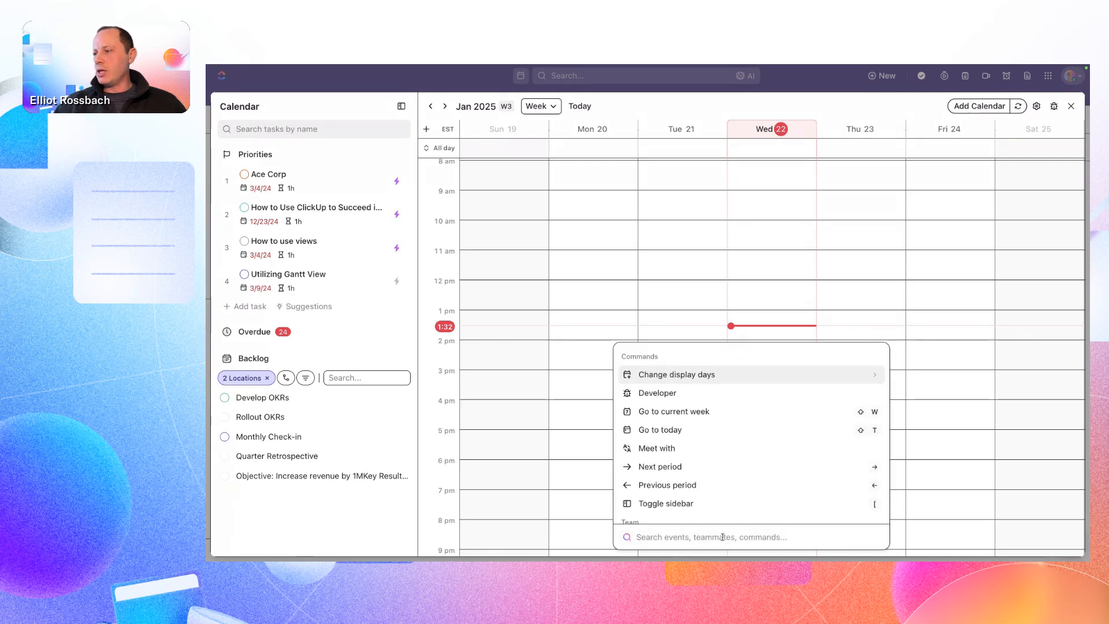
scroll(722, 425, "down", 3)
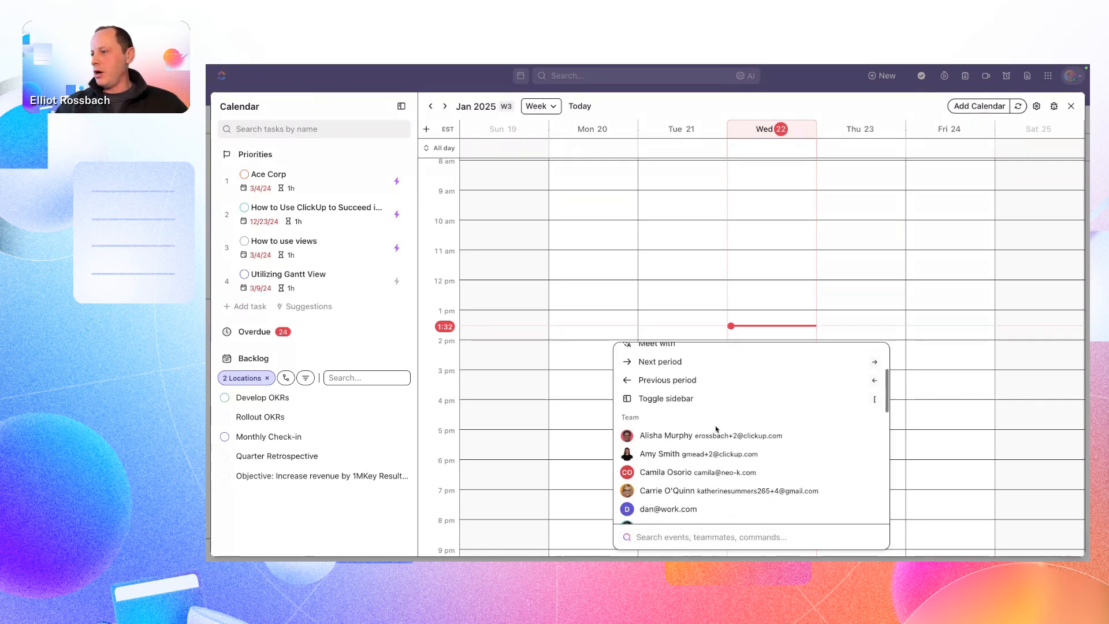
left_click(724, 429)
scroll(745, 405, "up", 3)
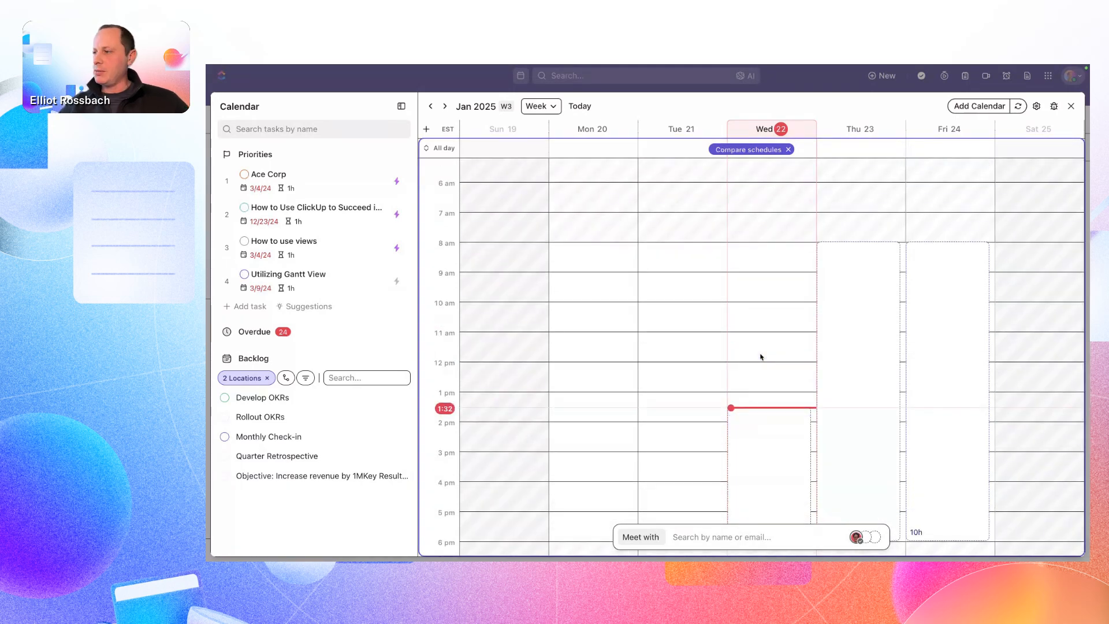
scroll(760, 389, "down", 2)
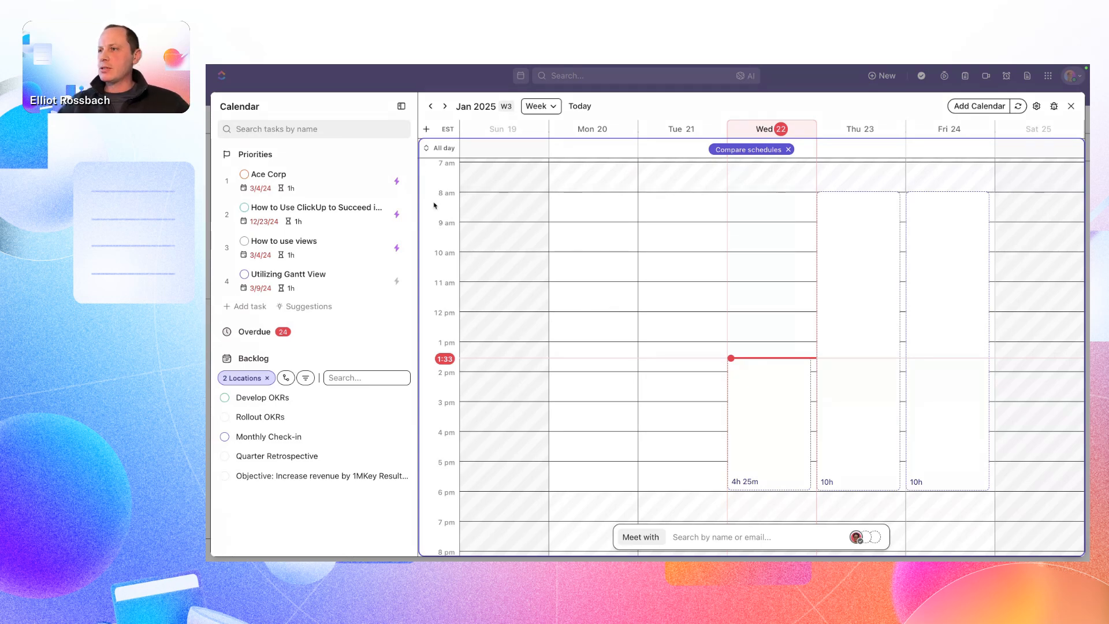
left_click(402, 107)
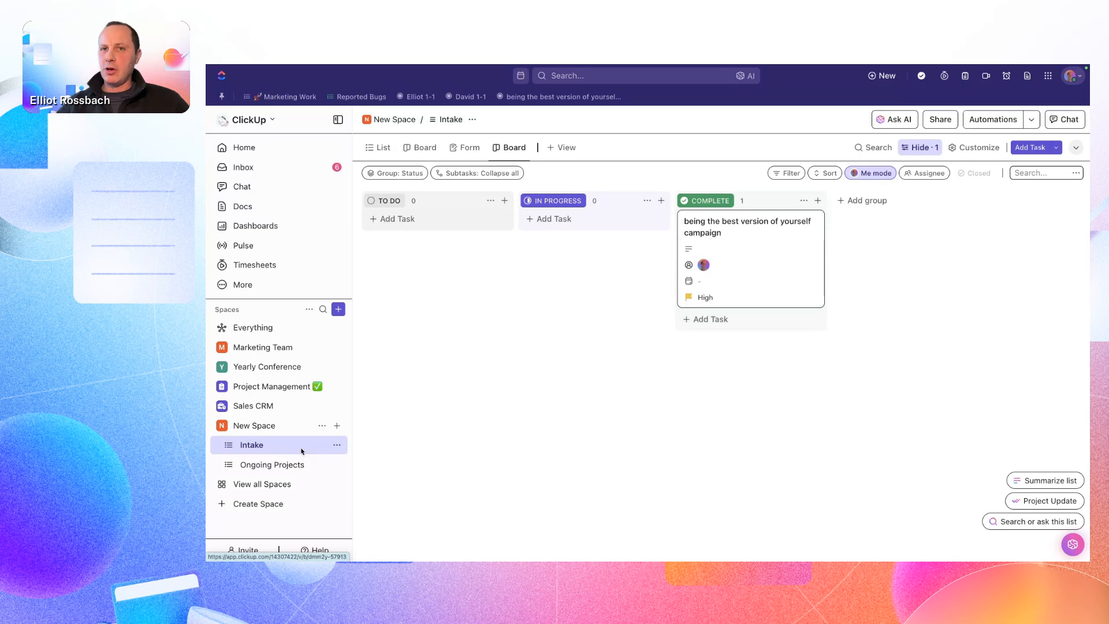
- View the Ongoing Projects list's board, and return to the Intake list in its List view
left_click(292, 467)
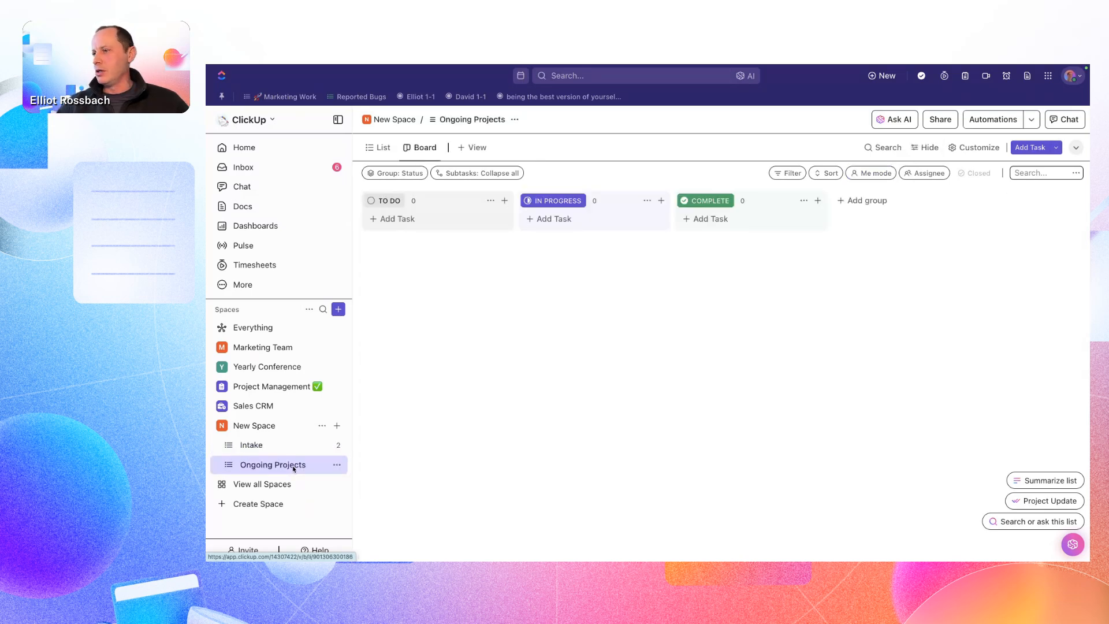
left_click(287, 446)
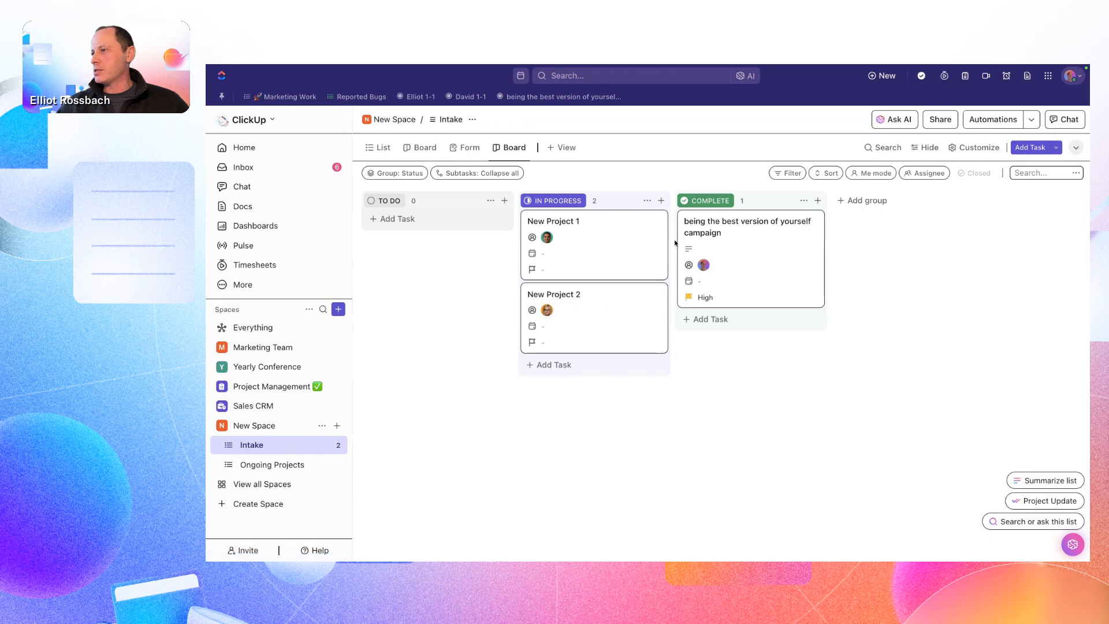
left_click(382, 148)
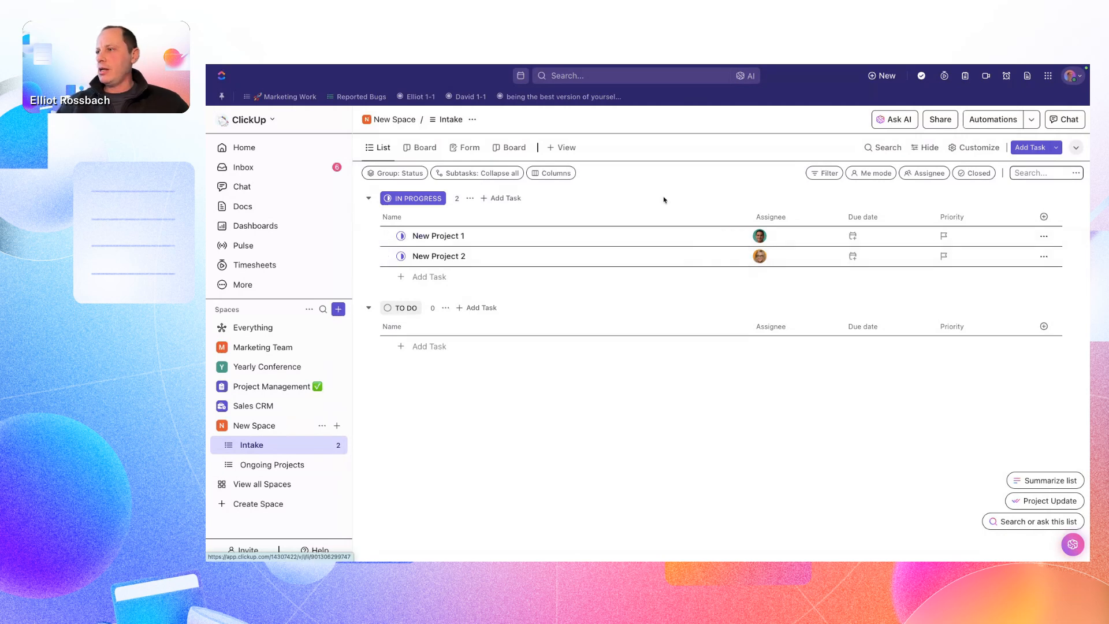
- Add another Form view to the Intake list and go back to the List view
left_click(562, 152)
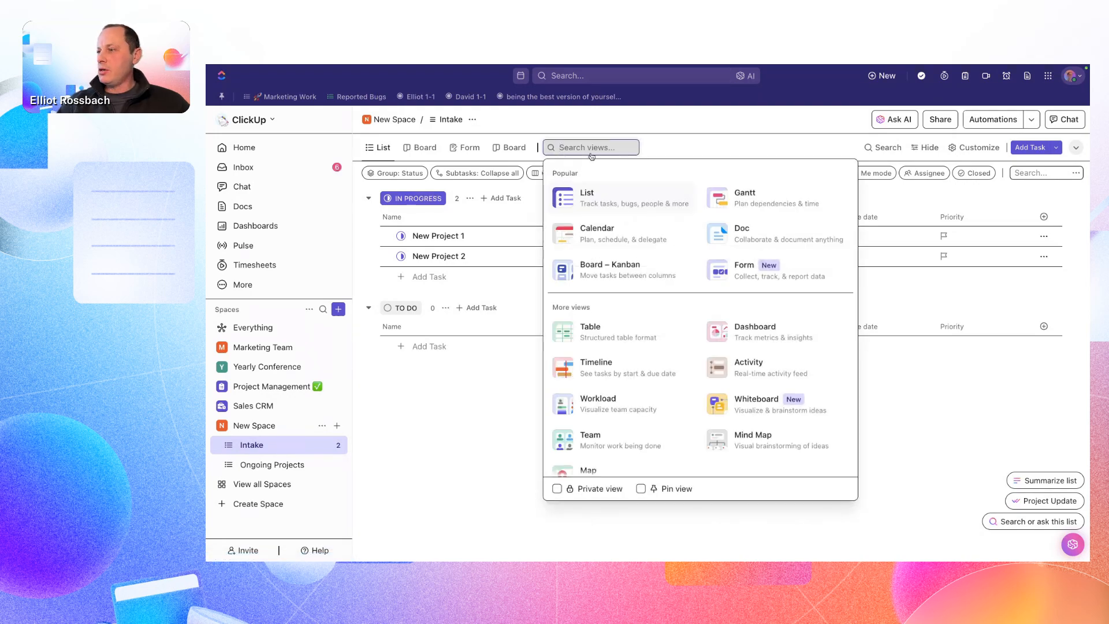
left_click(729, 273)
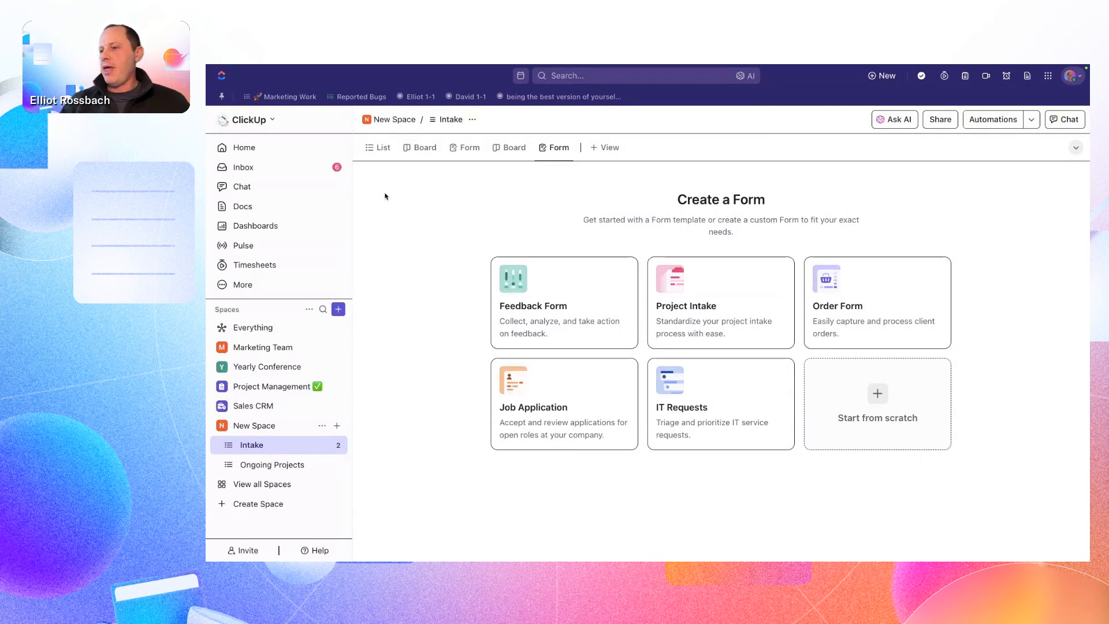
left_click(381, 149)
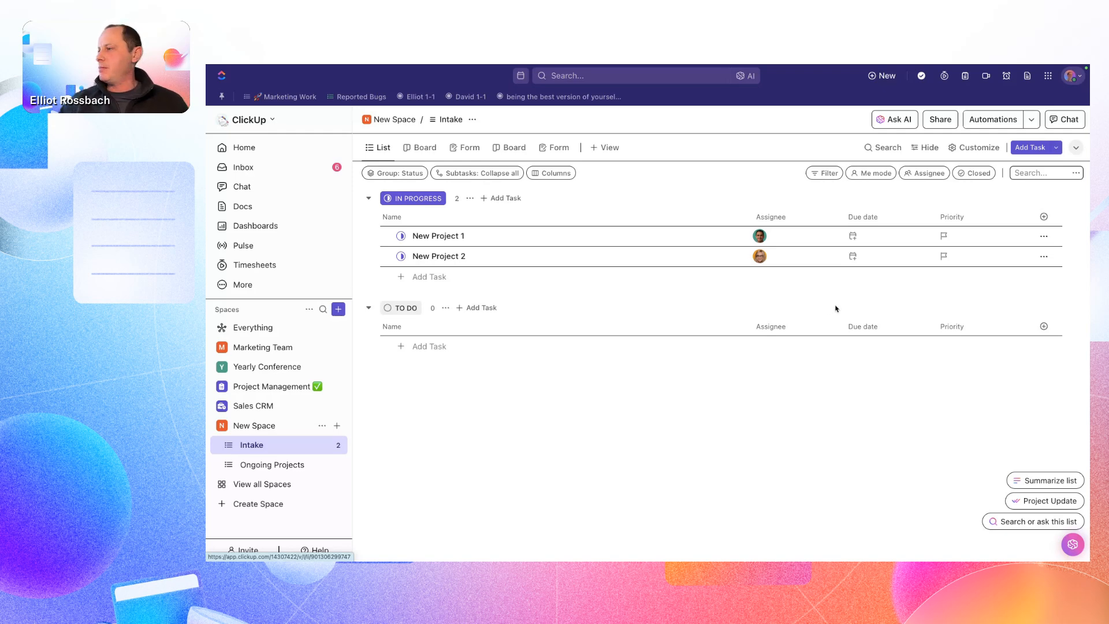
- Examine the Dependencies options of New Project 1 without adding any
left_click(1044, 236)
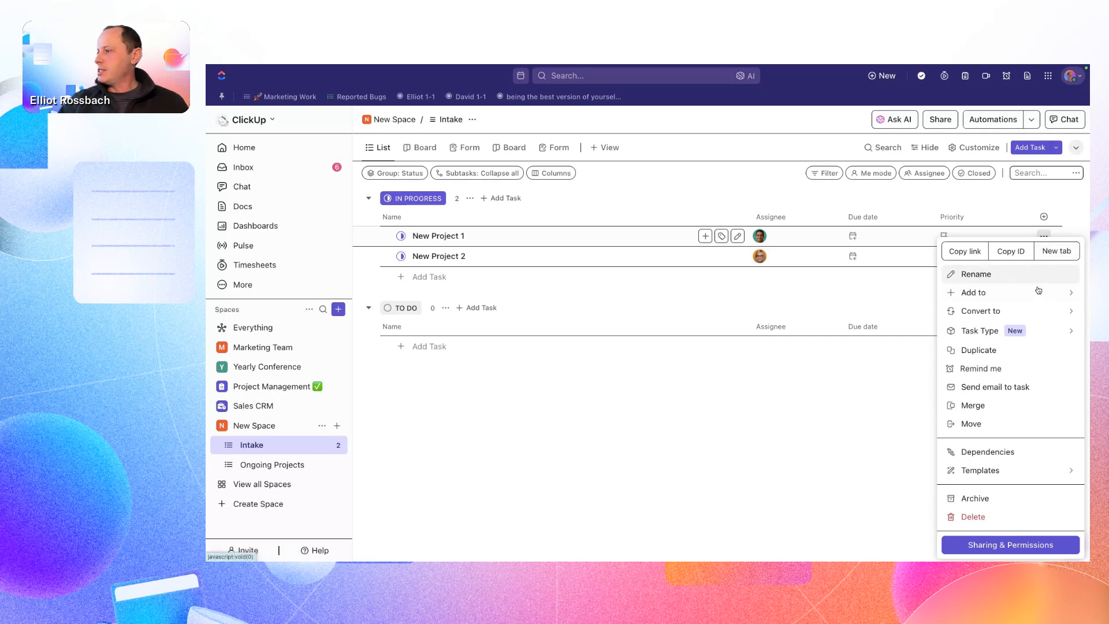
left_click(1036, 455)
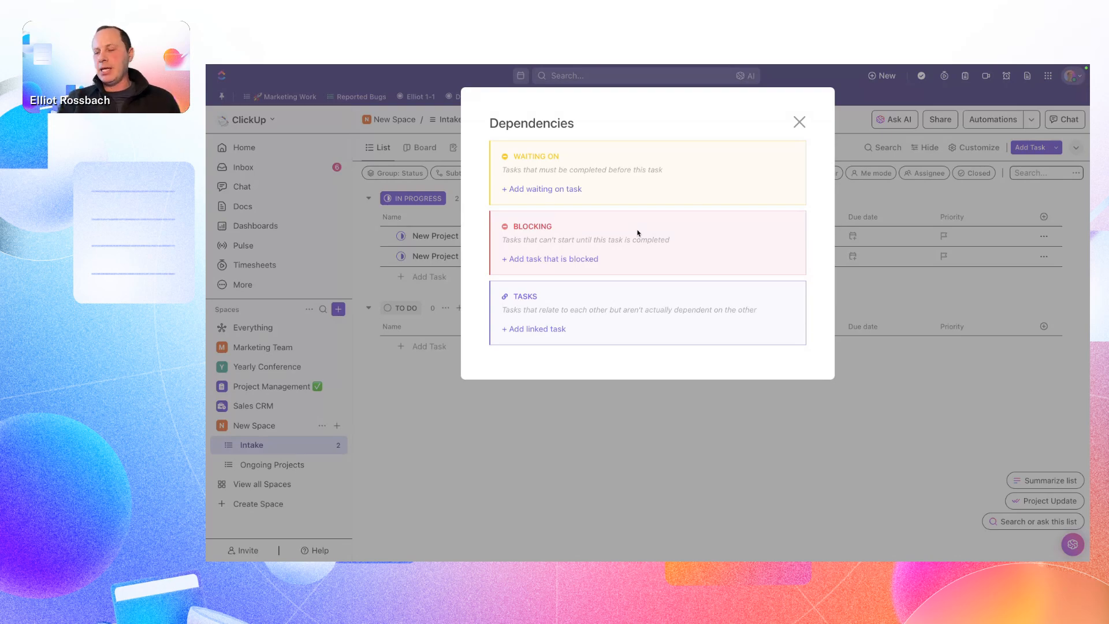
left_click(799, 123)
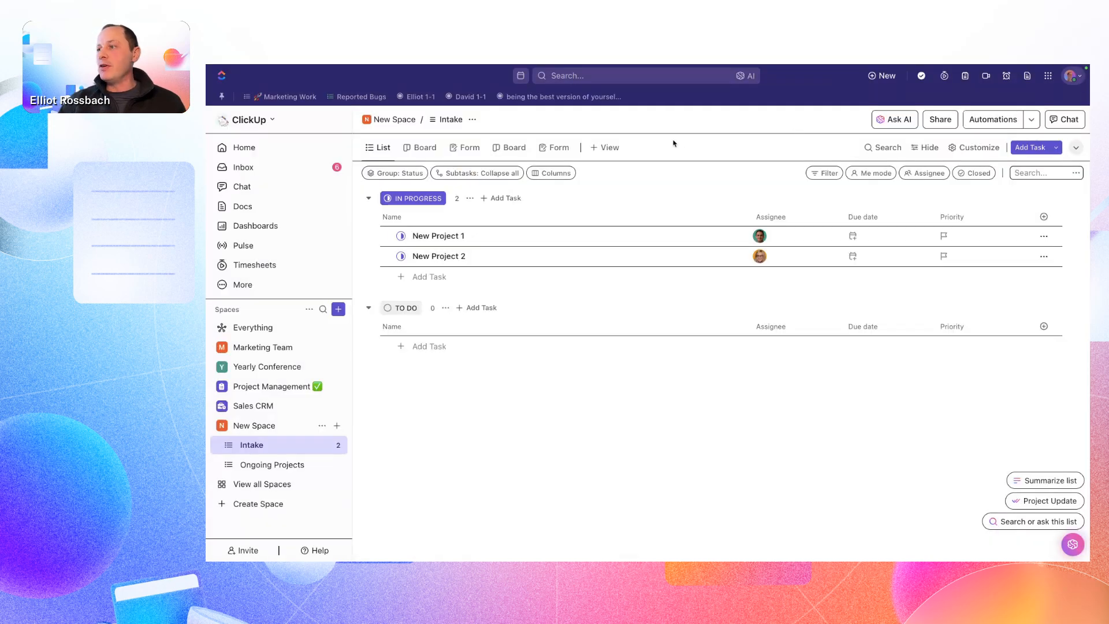
- Add a Gantt view to the Intake list and expand the list to show its tasks
left_click(609, 148)
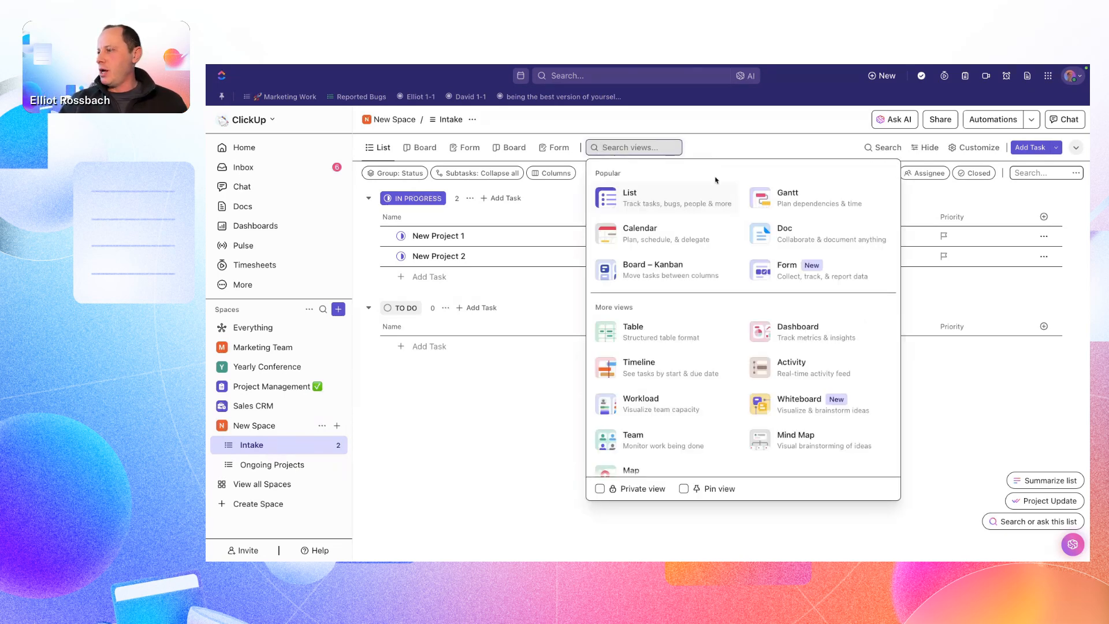
left_click(764, 203)
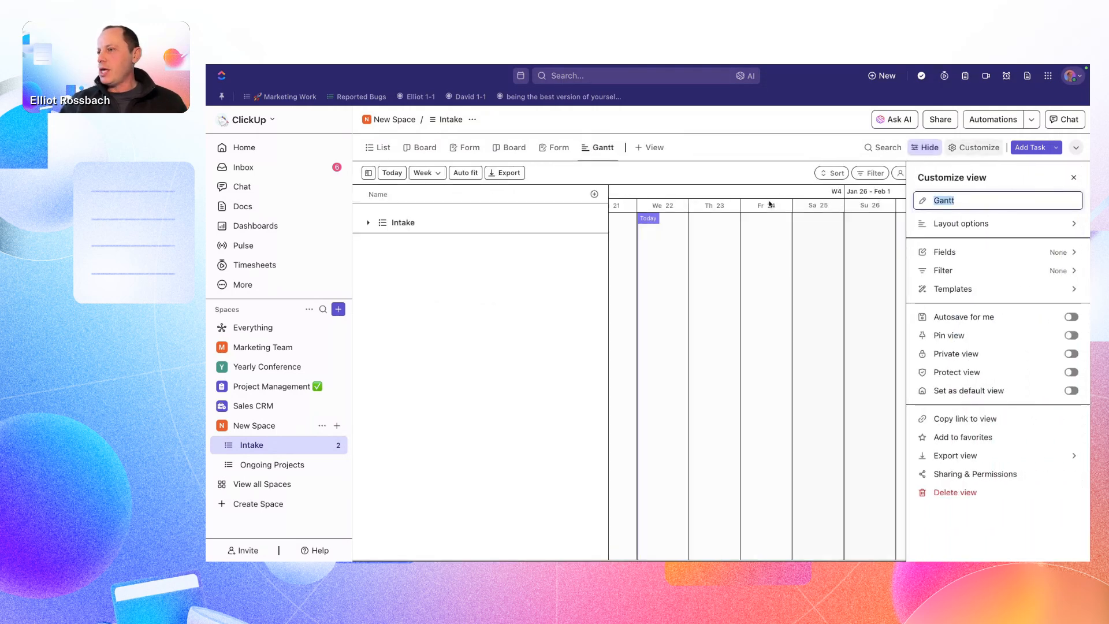
left_click(369, 223)
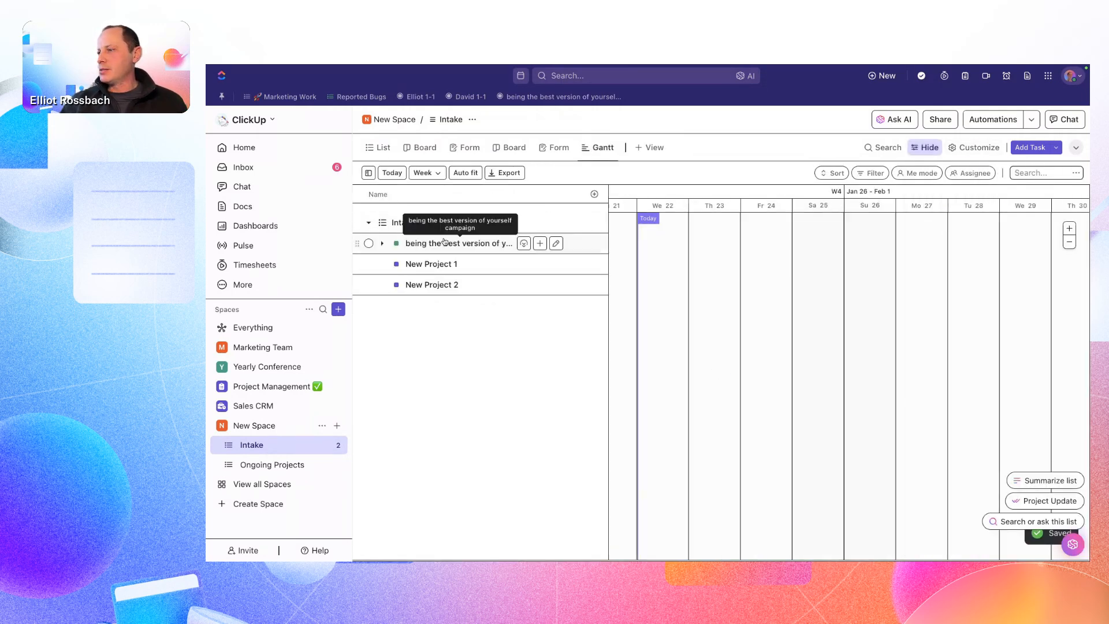
- Schedule the campaign task for January 22–24 and New Project 2 for January 25–28 on the Gantt timeline
left_click(676, 247)
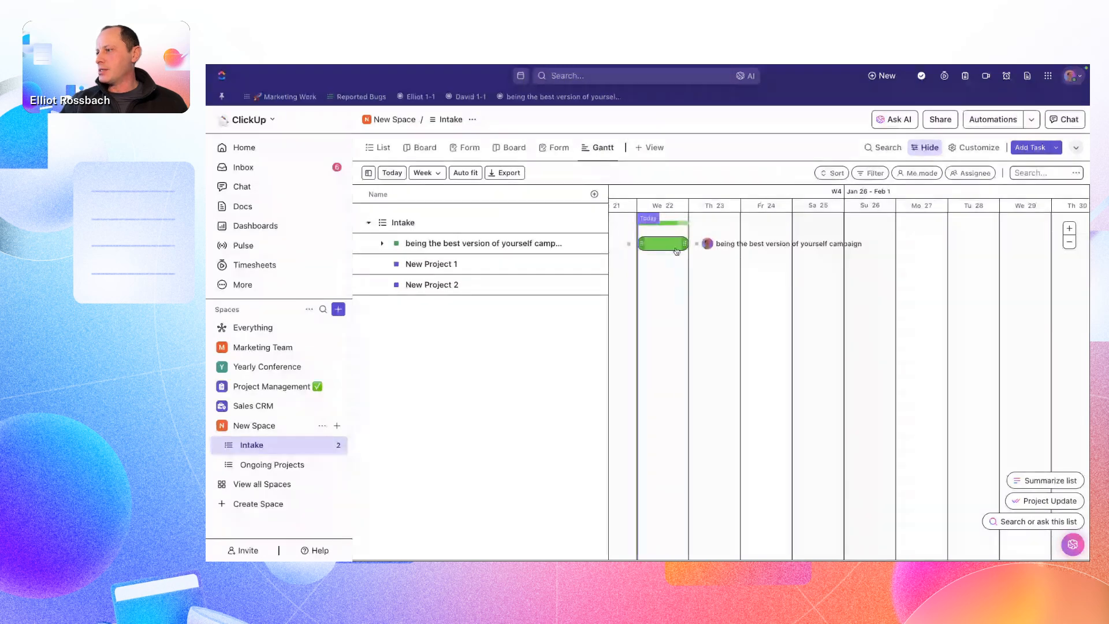
left_click_drag(676, 251, 786, 243)
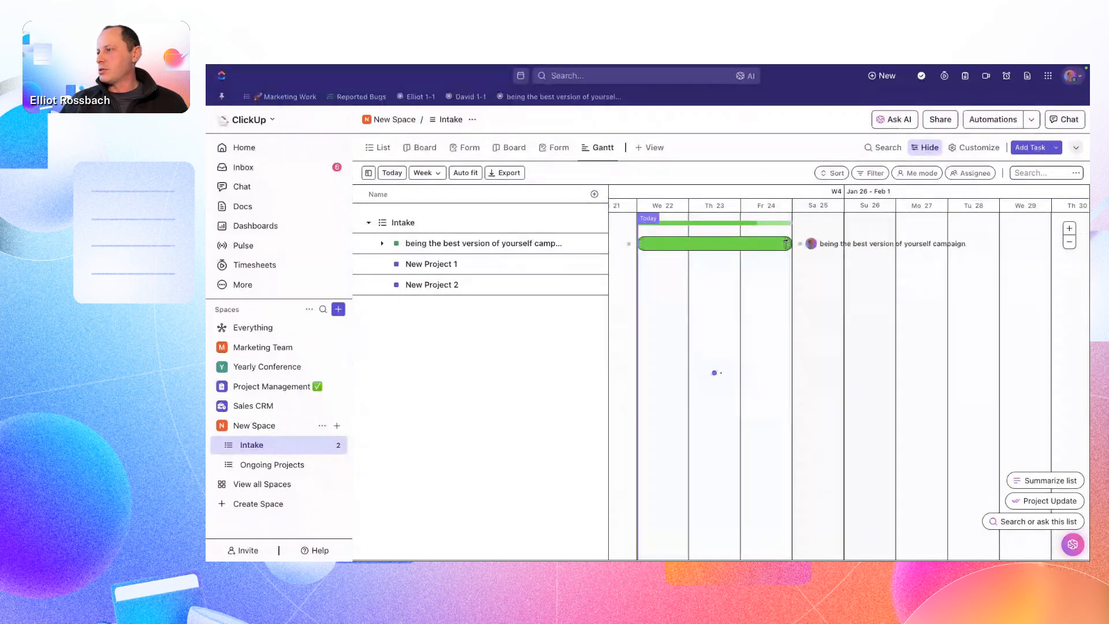
left_click_drag(428, 285, 998, 285)
left_click(804, 288)
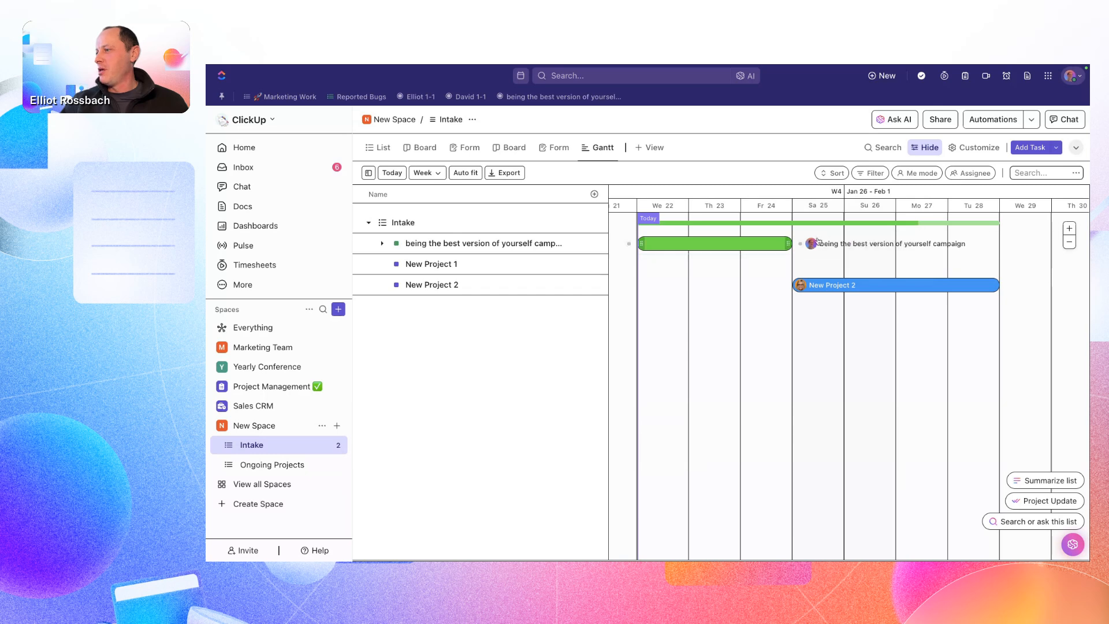
- Link the campaign task to New Project 2 with a dependency on the Gantt timeline
left_click_drag(801, 246, 786, 287)
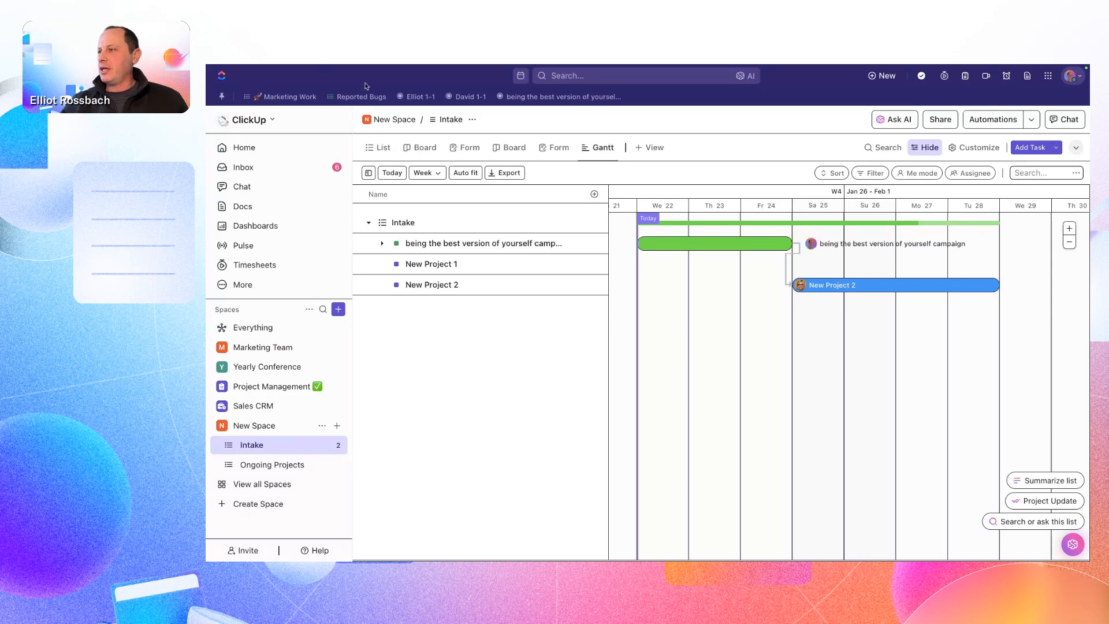
- Add a Workload view to the Intake list and expand the first assignee's row to show the scheduled tasks
left_click(654, 148)
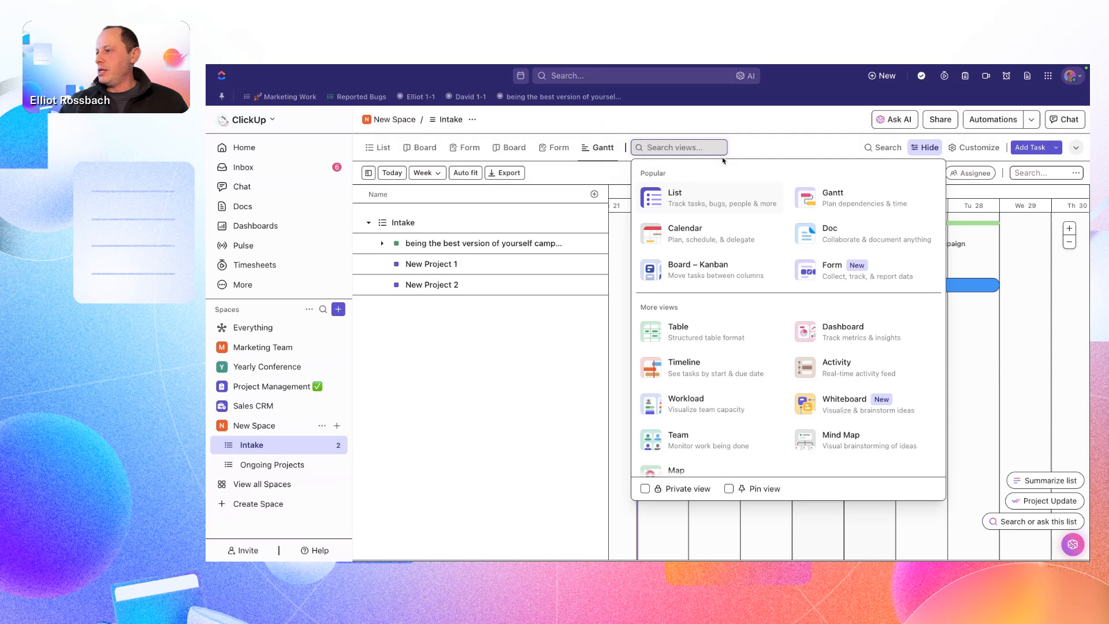
scroll(725, 230, "down", 2)
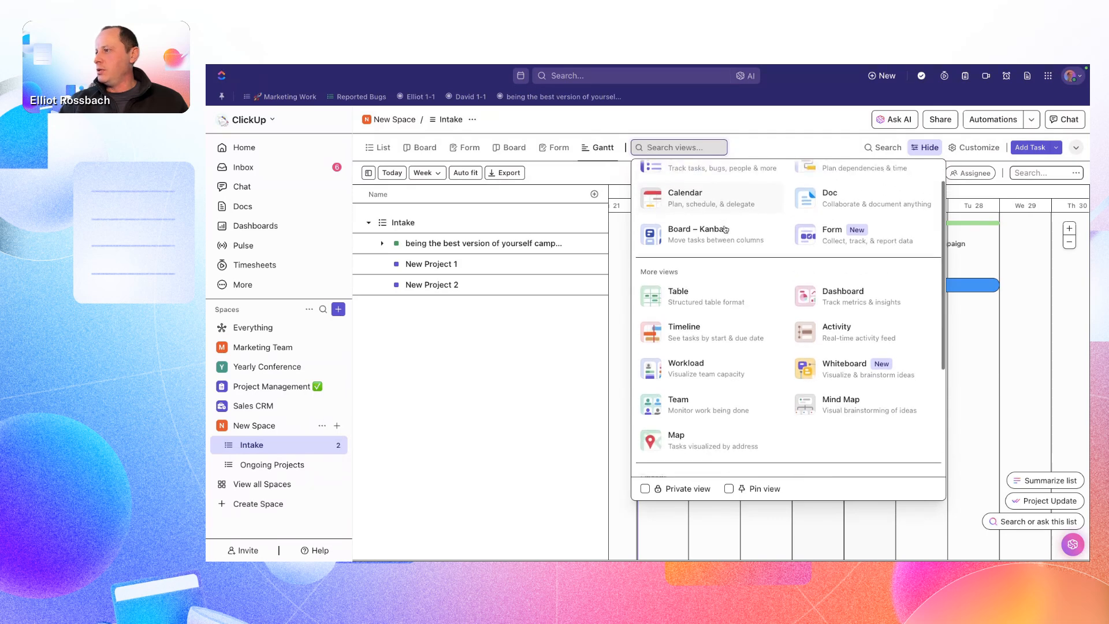
scroll(725, 230, "up", 2)
scroll(699, 289, "down", 2)
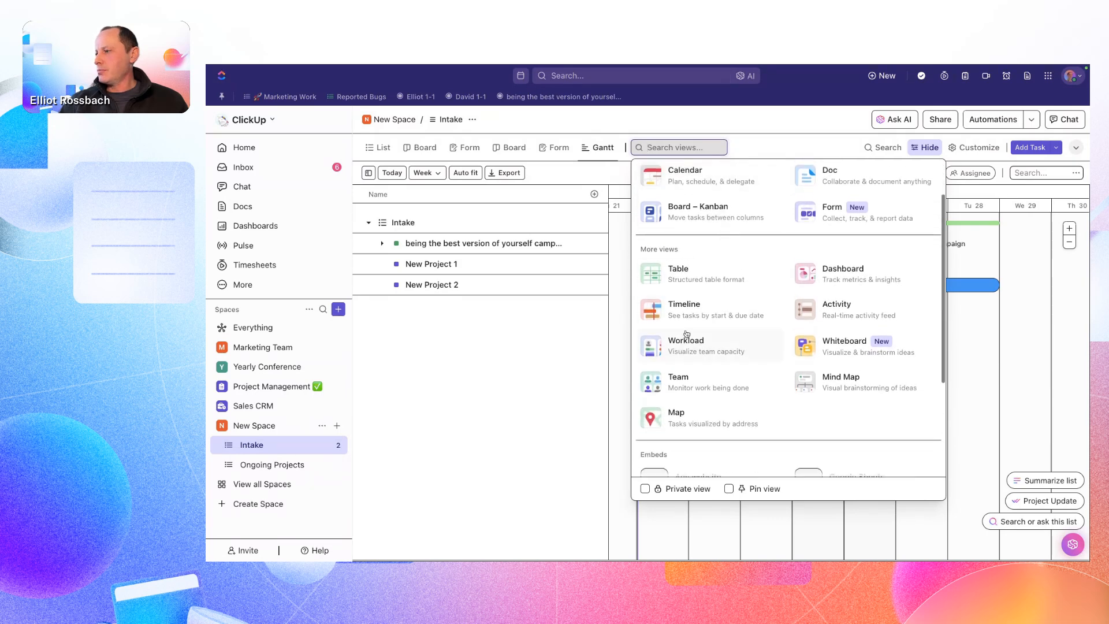
left_click(676, 349)
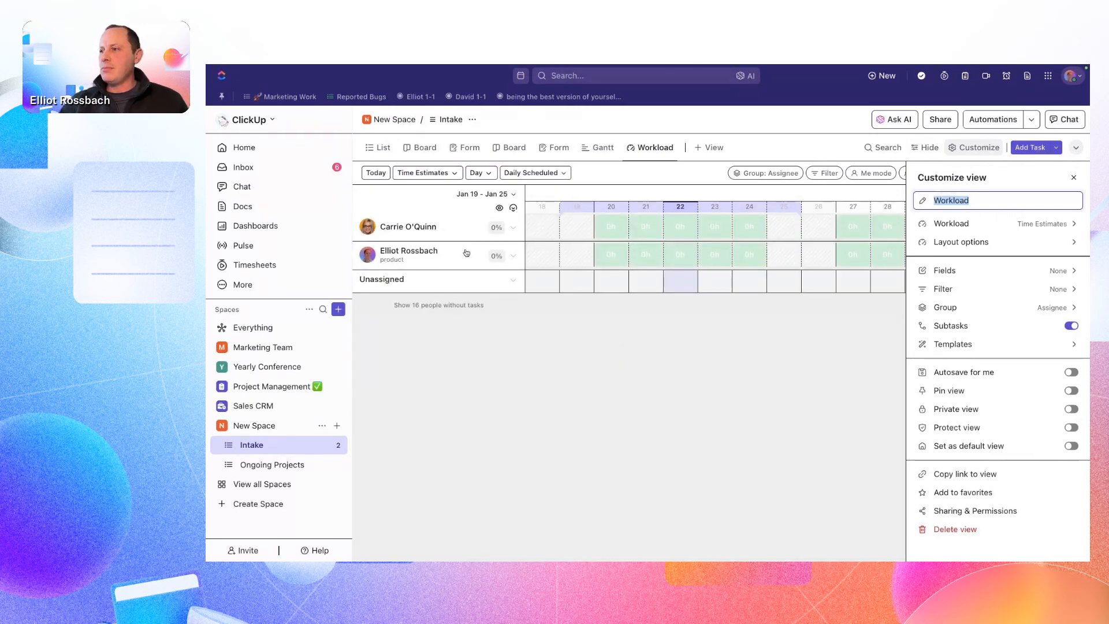
left_click(514, 229)
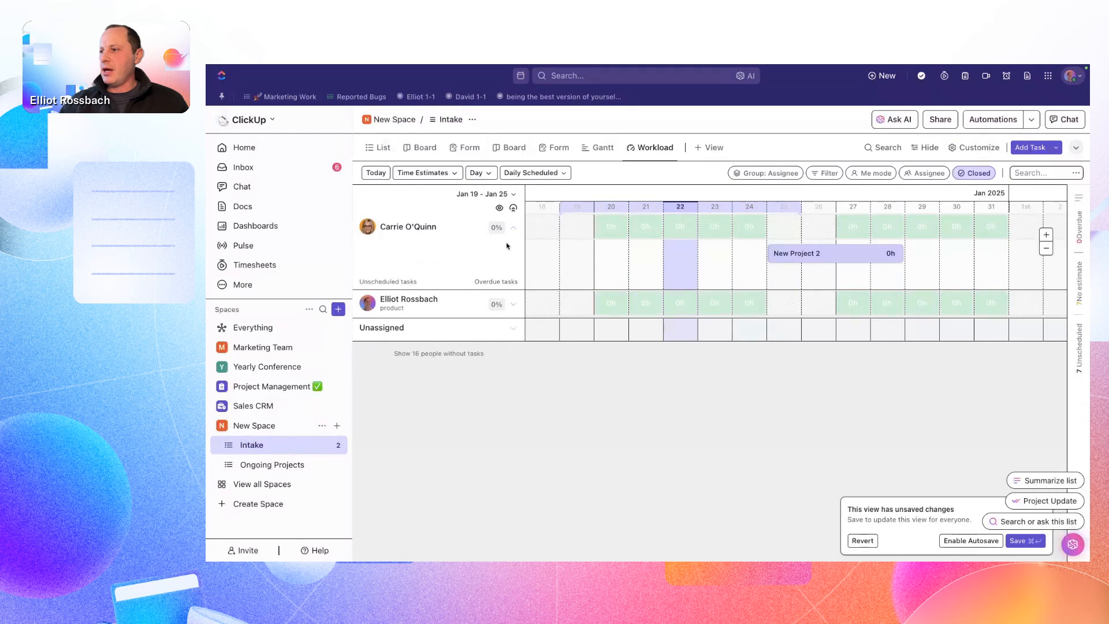
- Examine the Workload view's assignee capacity, scheduling display options and time period choices without changing them
mouse_move(495, 228)
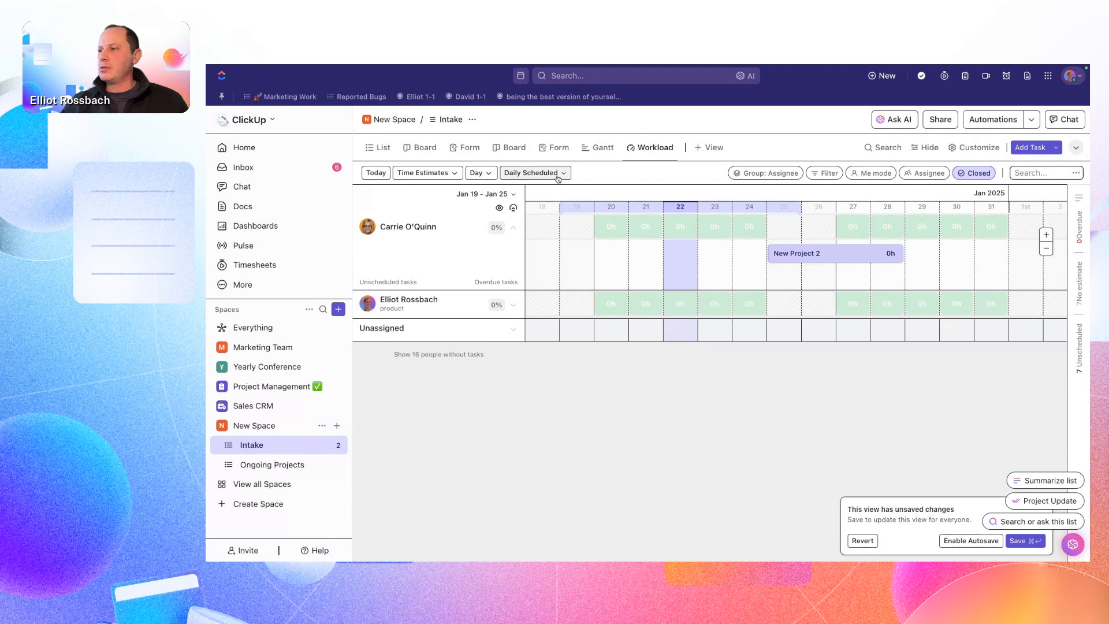
left_click(540, 173)
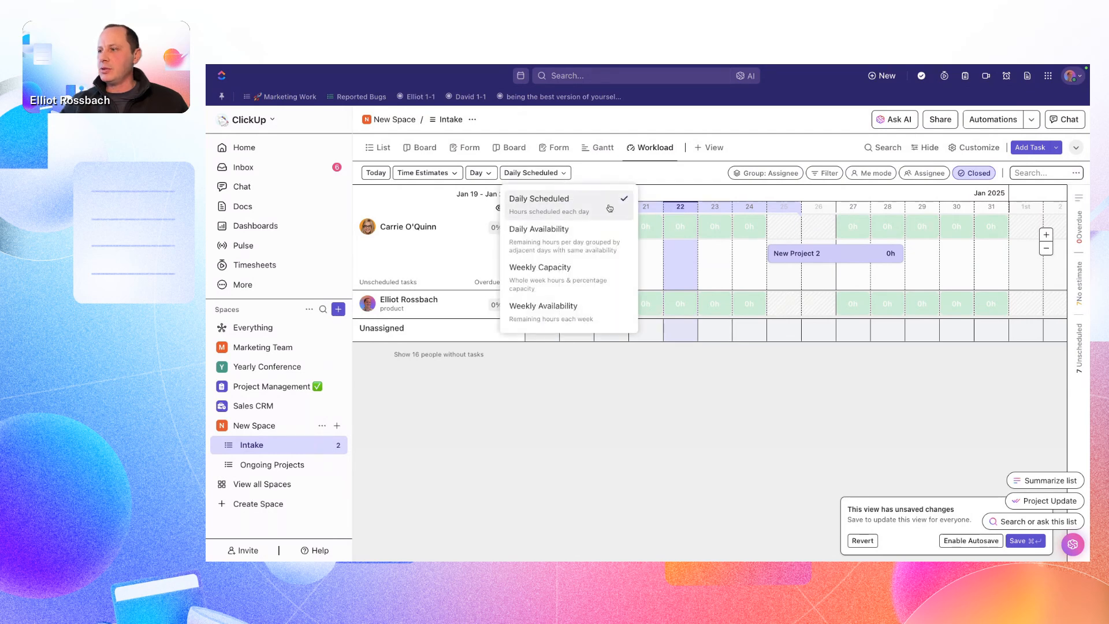
left_click(475, 173)
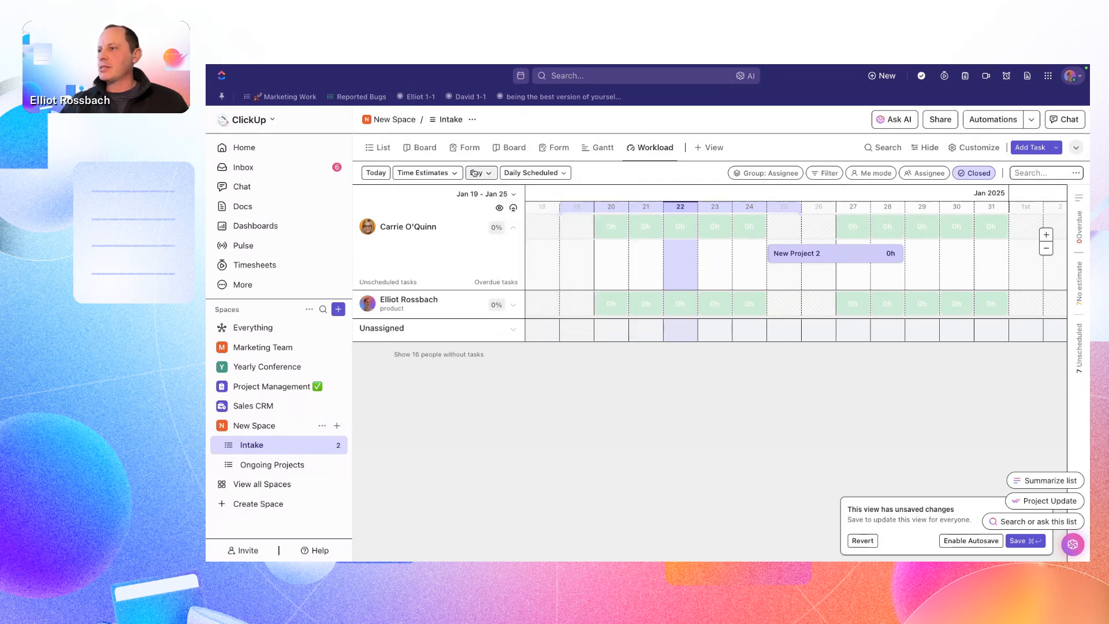
left_click(474, 173)
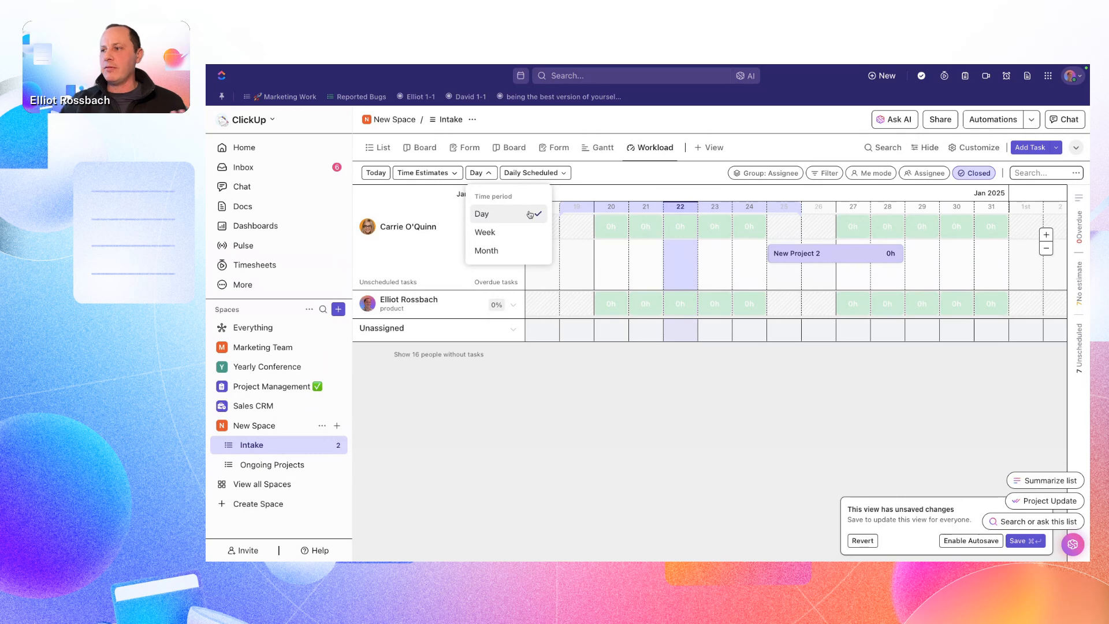
left_click(509, 383)
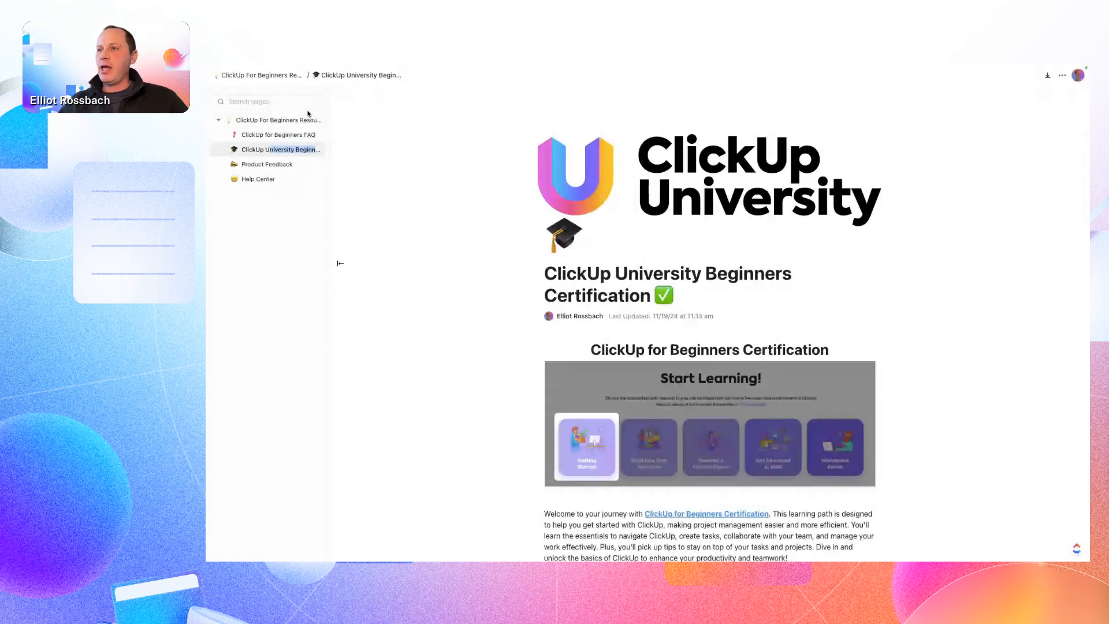
- Read the ClickUp University Beginners Certification page, and switch to the closing slide of the presentation
scroll(520, 267, "down", 2)
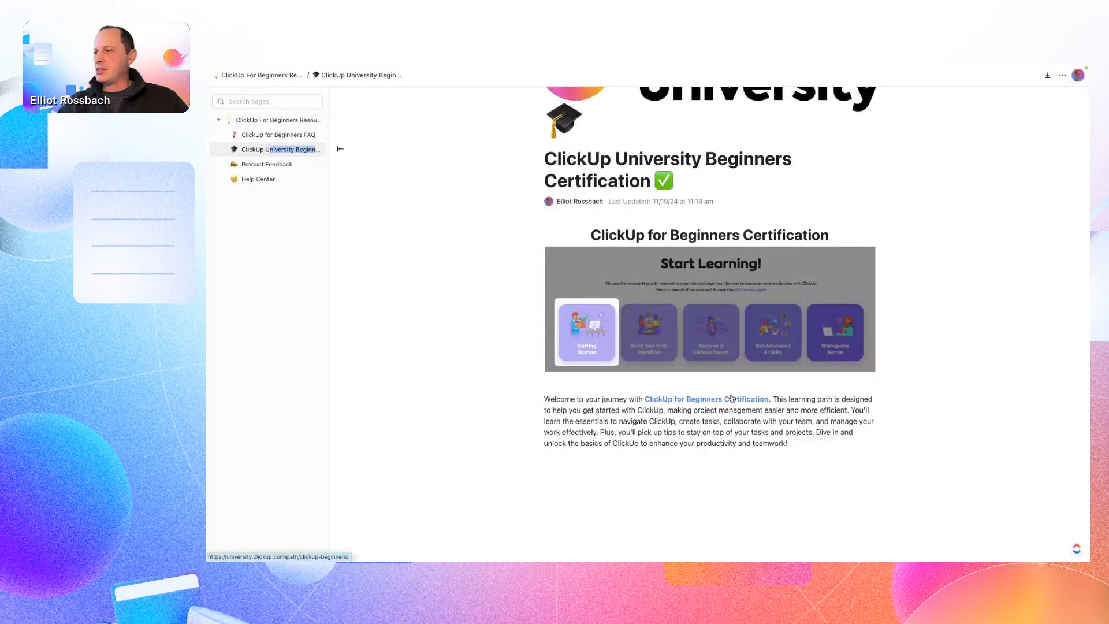
key("ctrl+Right")
key("Right")
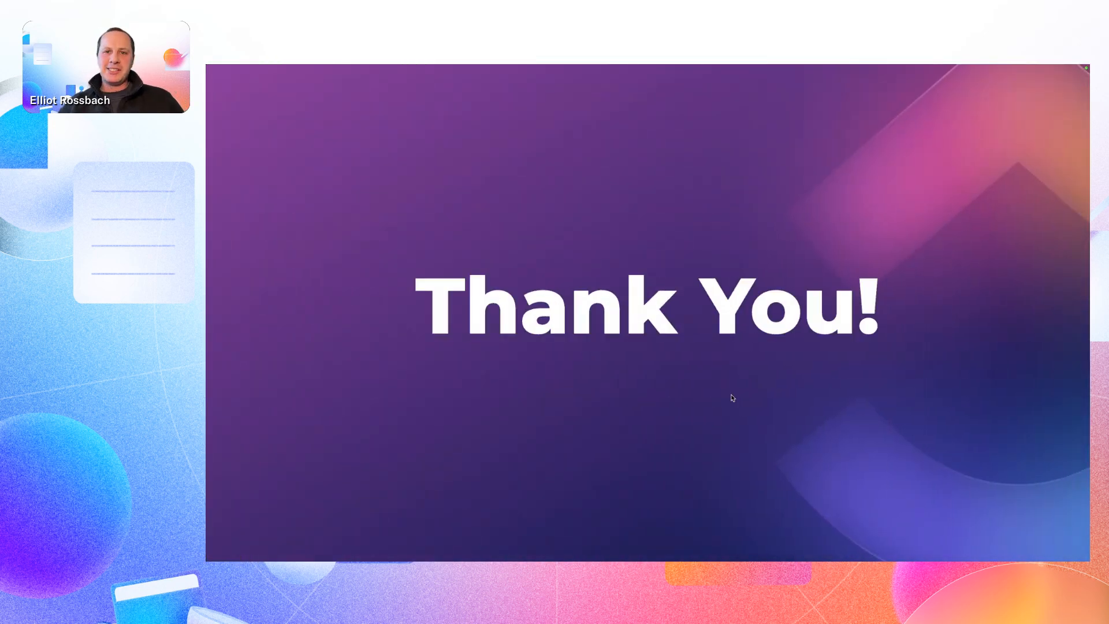